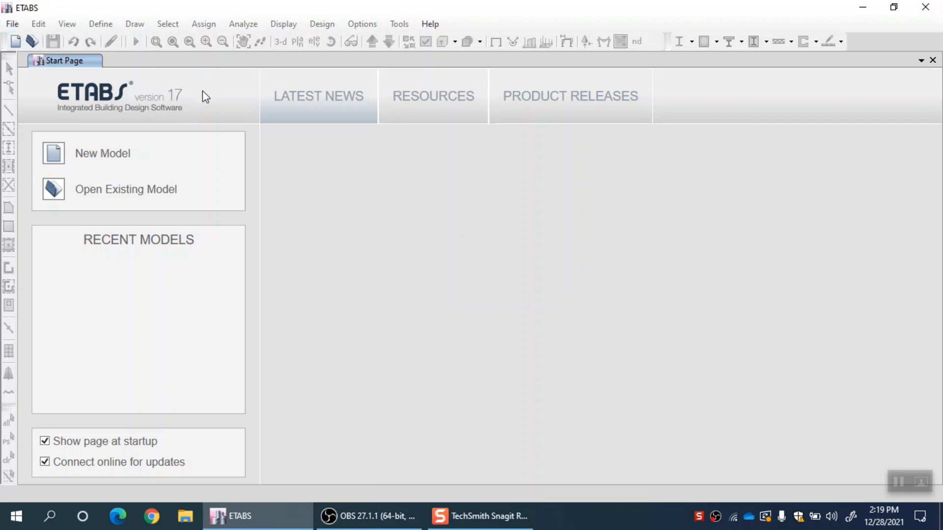
Open the existing model "3-Bed Apartment (G+9) Standard 2020 Lahore" and view its structure in 3D
{"action": "left_click", "coordinate": [8, 25]}
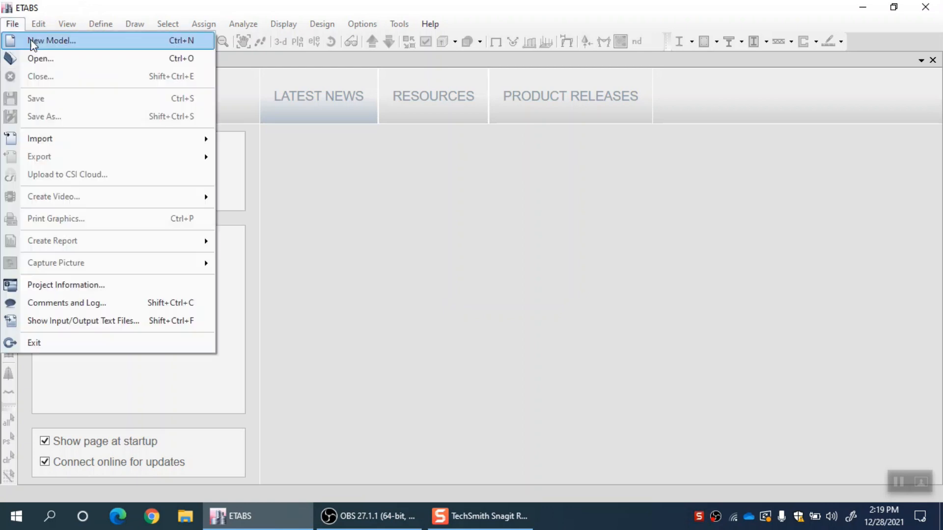
{"action": "left_click", "coordinate": [53, 61]}
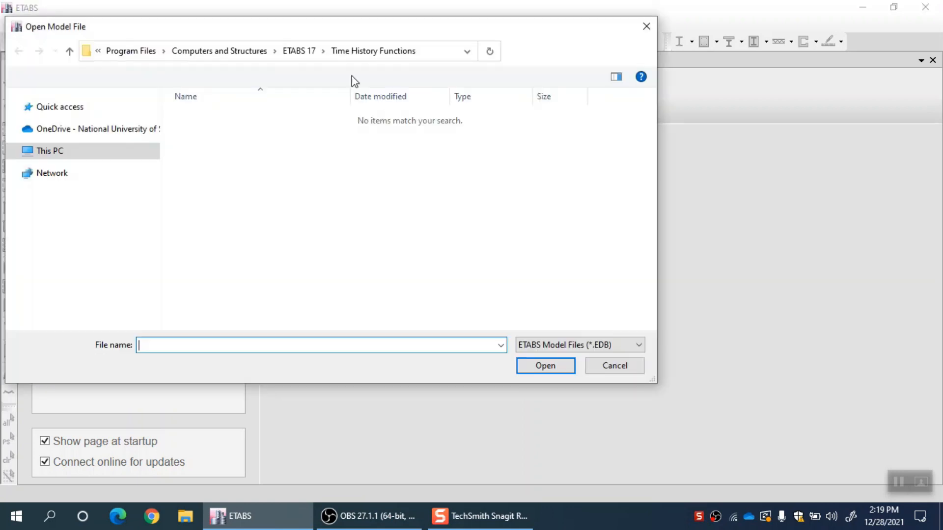
{"action": "left_click_drag", "start_coordinate": [320, 33], "coordinate": [467, 53]}
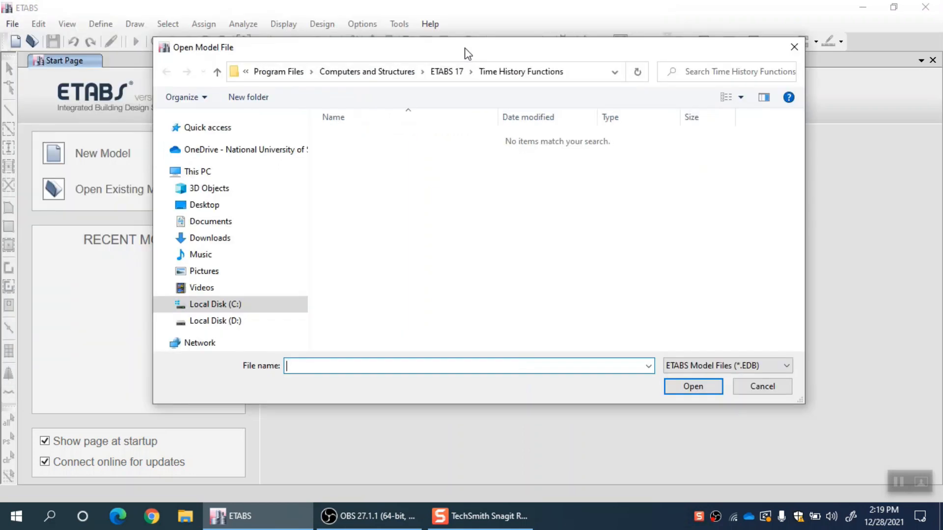
{"action": "left_click", "coordinate": [267, 151]}
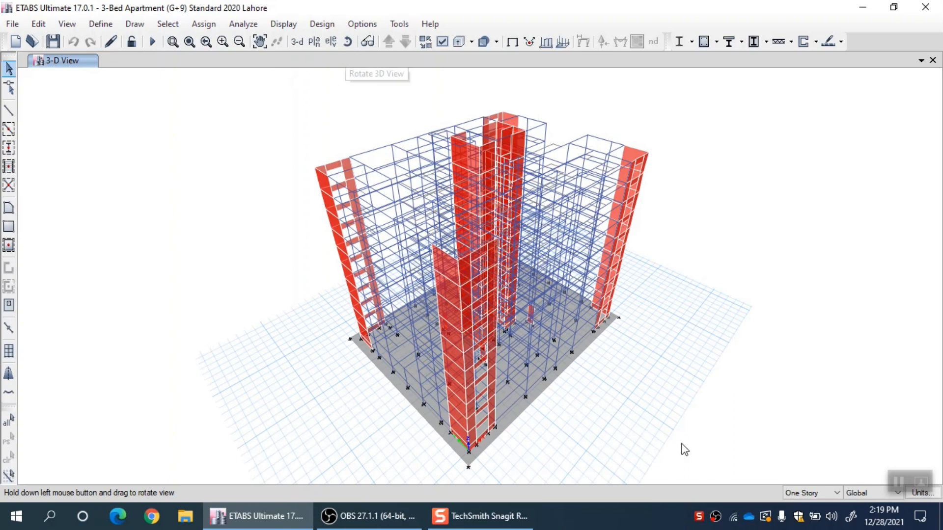
{"action": "left_click_drag", "start_coordinate": [671, 444], "coordinate": [497, 358]}
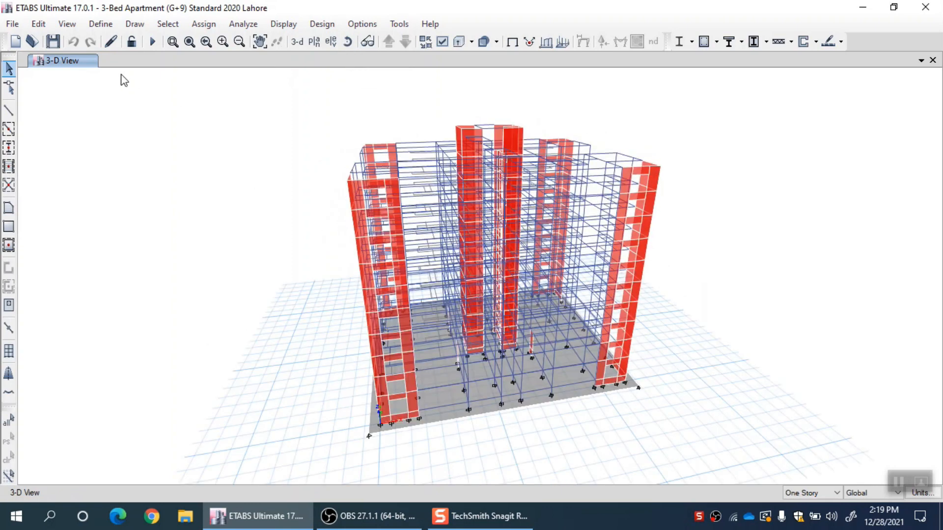
Add a new frame section property of the Section Designer type
{"action": "left_click", "coordinate": [93, 22]}
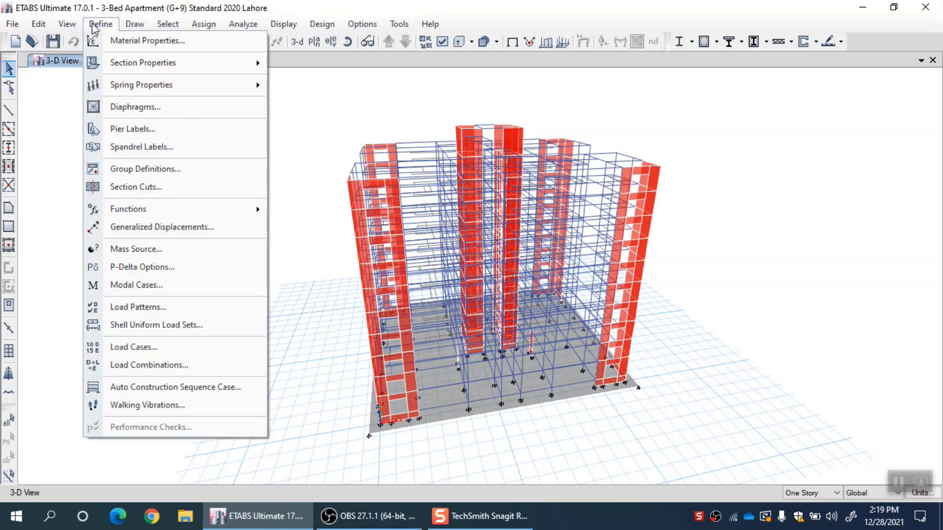
{"action": "mouse_move", "coordinate": [206, 65]}
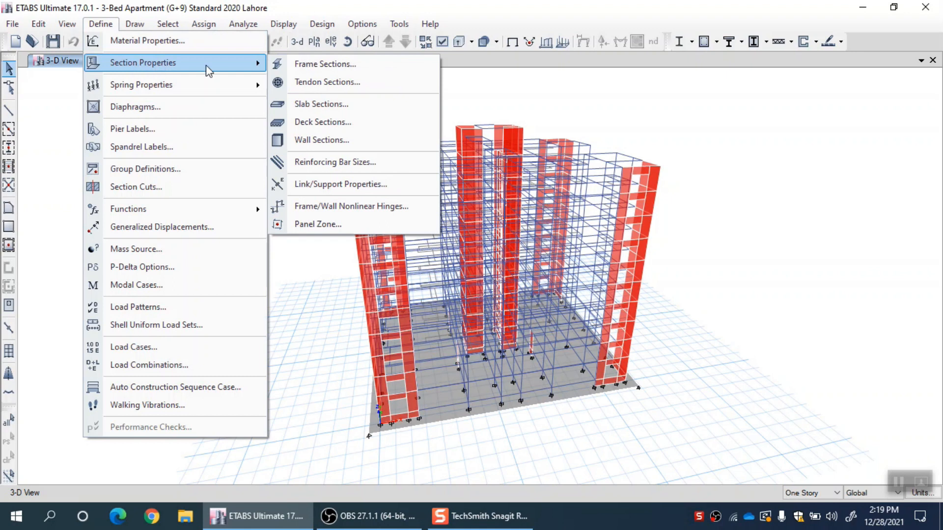
{"action": "left_click", "coordinate": [379, 66]}
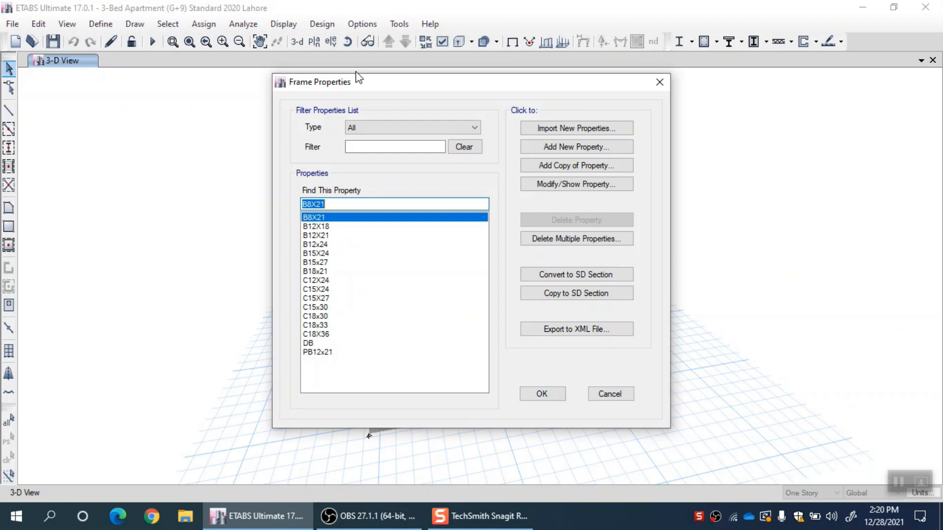
{"action": "left_click", "coordinate": [337, 280]}
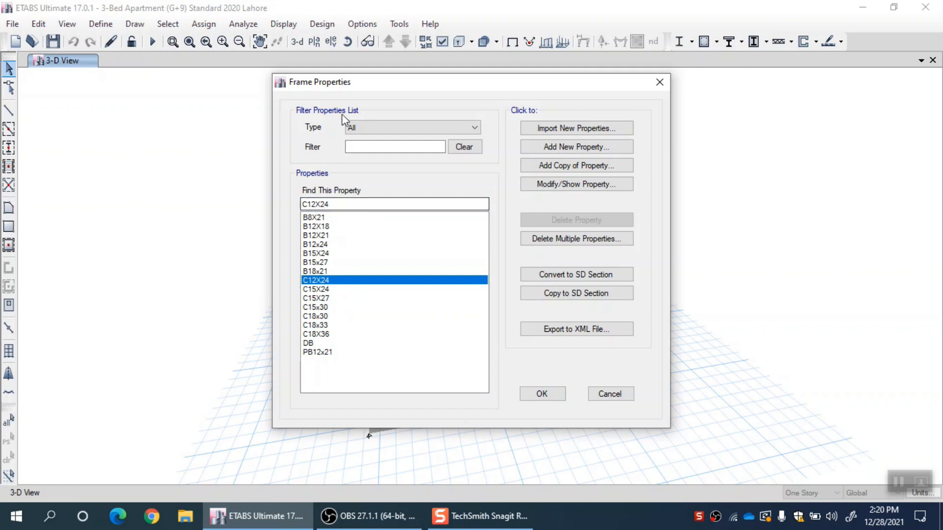
{"action": "left_click_drag", "start_coordinate": [353, 82], "coordinate": [541, 80]}
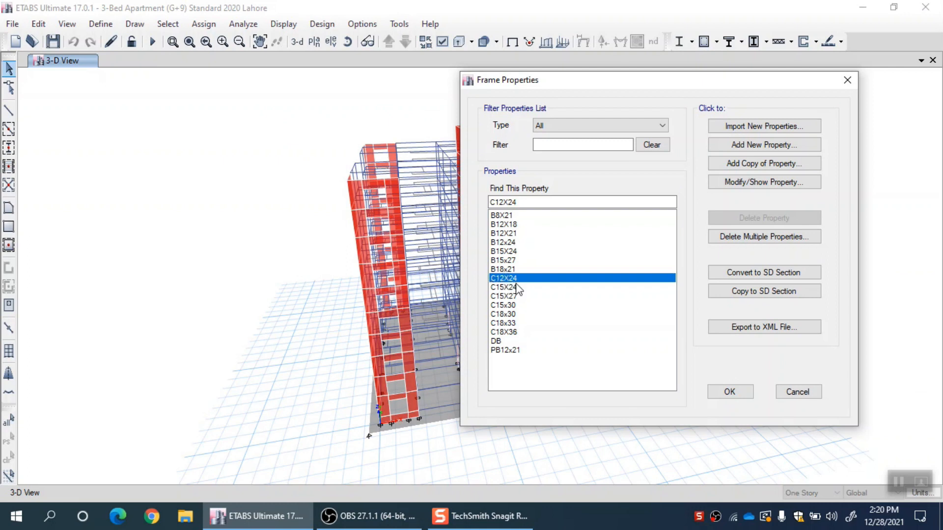
{"action": "left_click", "coordinate": [524, 243]}
{"action": "left_click_drag", "start_coordinate": [621, 85], "coordinate": [563, 76]}
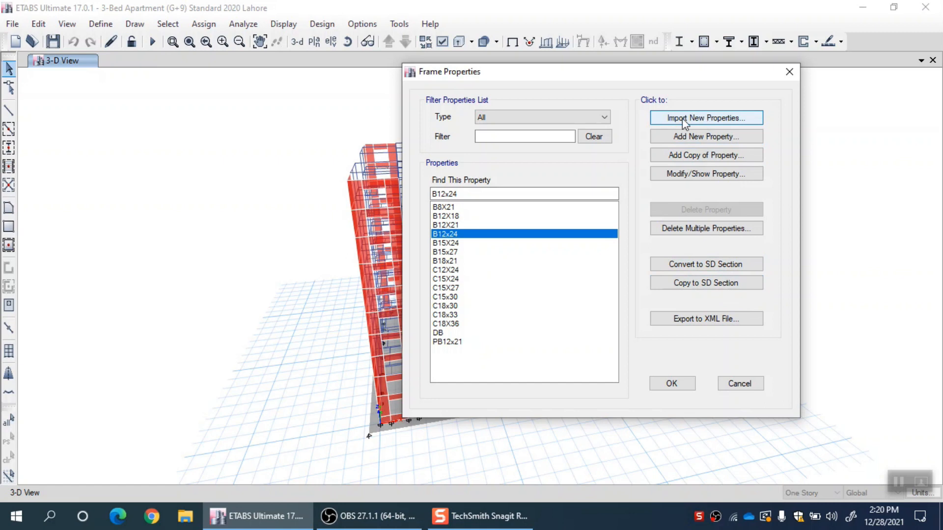
{"action": "left_click_drag", "start_coordinate": [540, 75], "coordinate": [507, 66]}
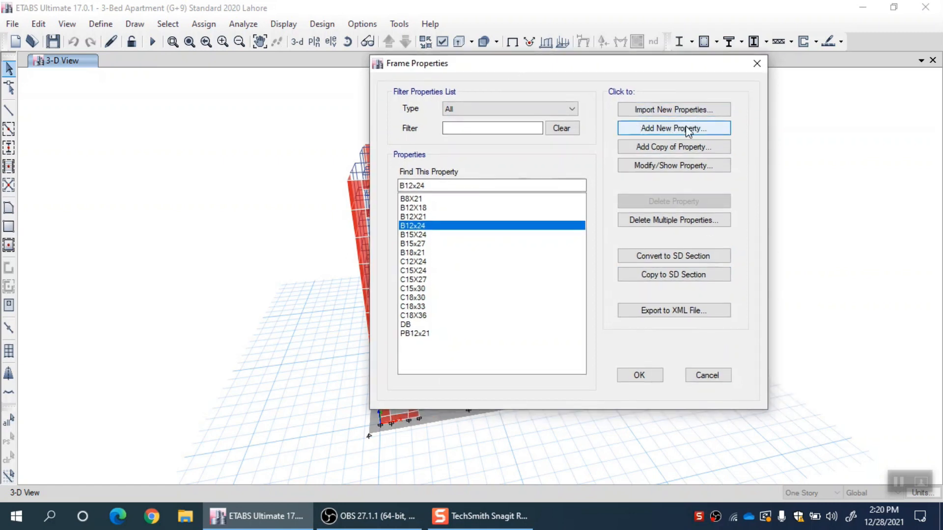
{"action": "left_click", "coordinate": [718, 131]}
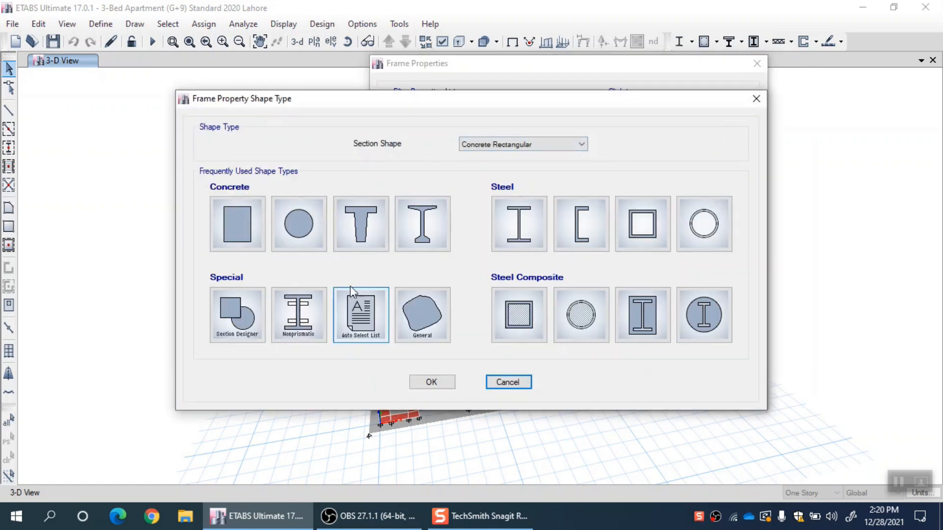
{"action": "left_click", "coordinate": [518, 146]}
{"action": "left_click", "coordinate": [517, 147]}
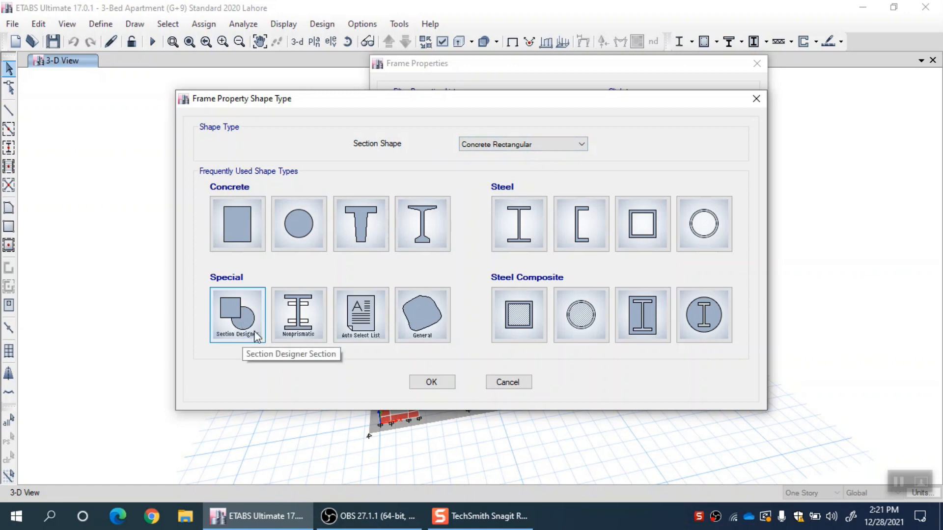
{"action": "left_click", "coordinate": [240, 325]}
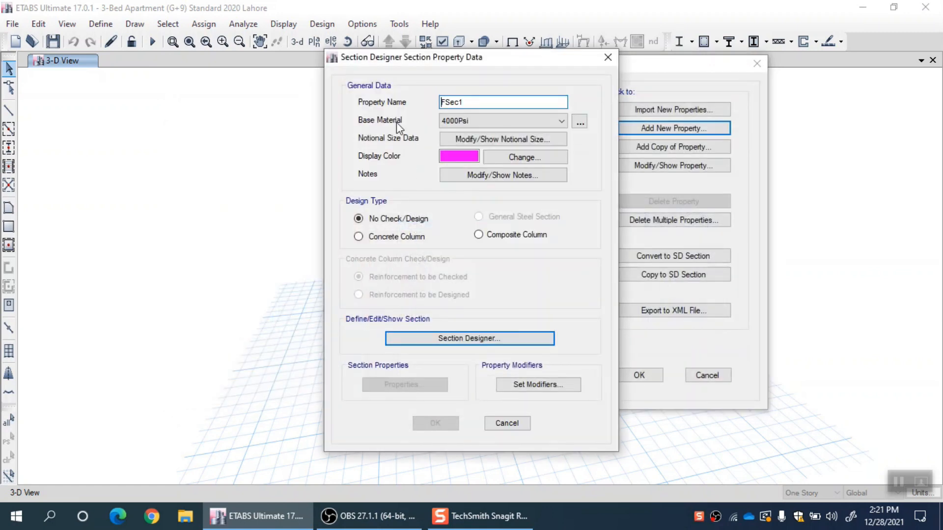
Open the Section Designer canvas for the new FSec1 section
{"action": "left_click_drag", "start_coordinate": [426, 59], "coordinate": [436, 59]}
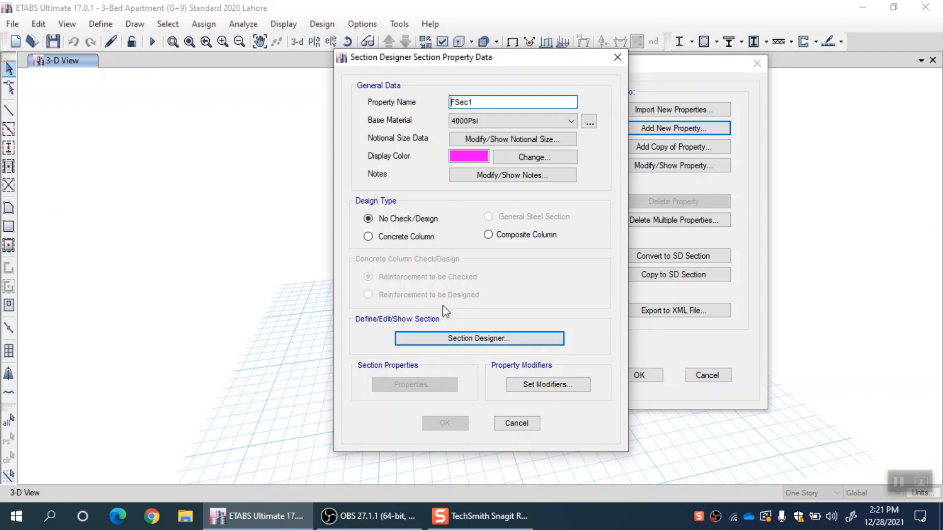
{"action": "left_click_drag", "start_coordinate": [512, 60], "coordinate": [450, 56]}
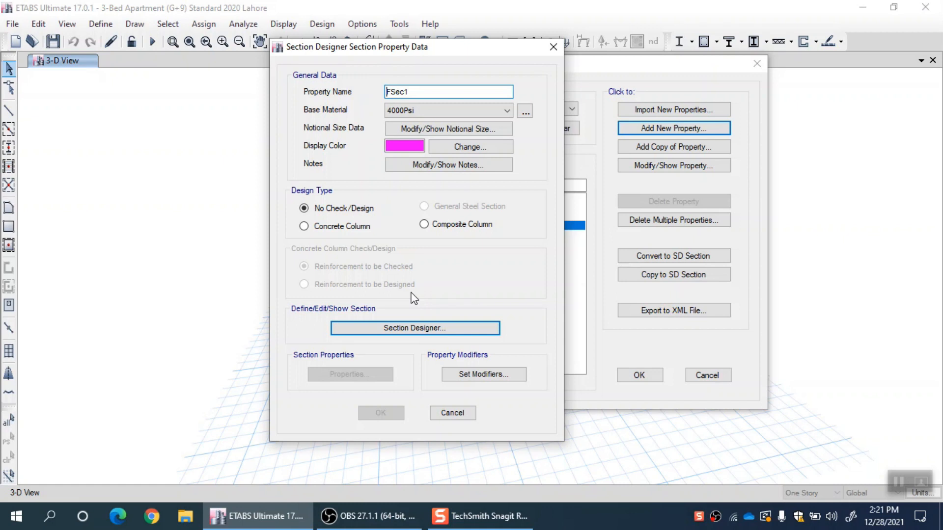
{"action": "left_click", "coordinate": [431, 333]}
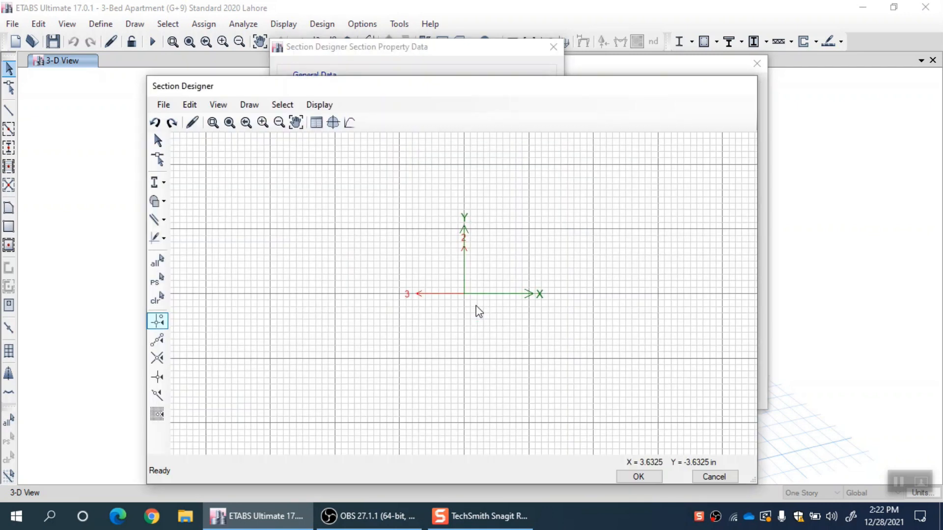
{"action": "left_click_drag", "start_coordinate": [433, 92], "coordinate": [404, 42]}
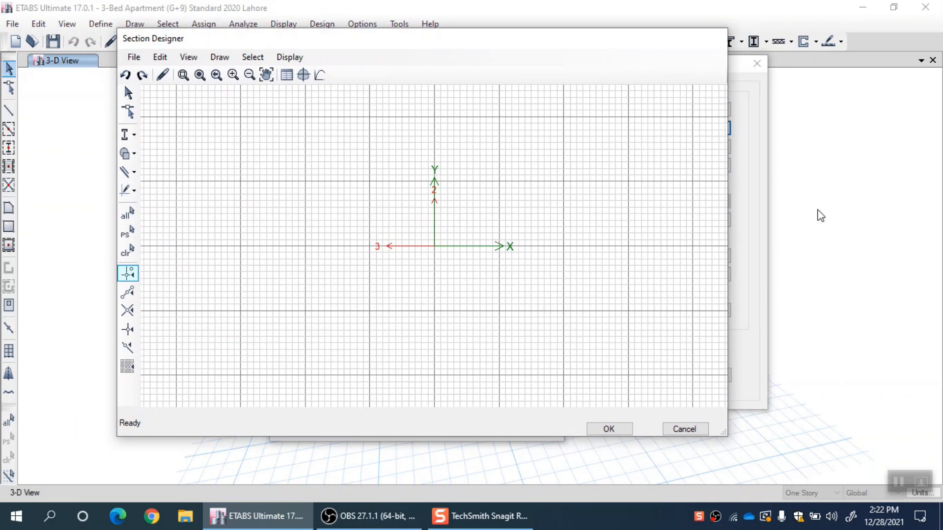
{"action": "left_click_drag", "start_coordinate": [362, 42], "coordinate": [390, 53]}
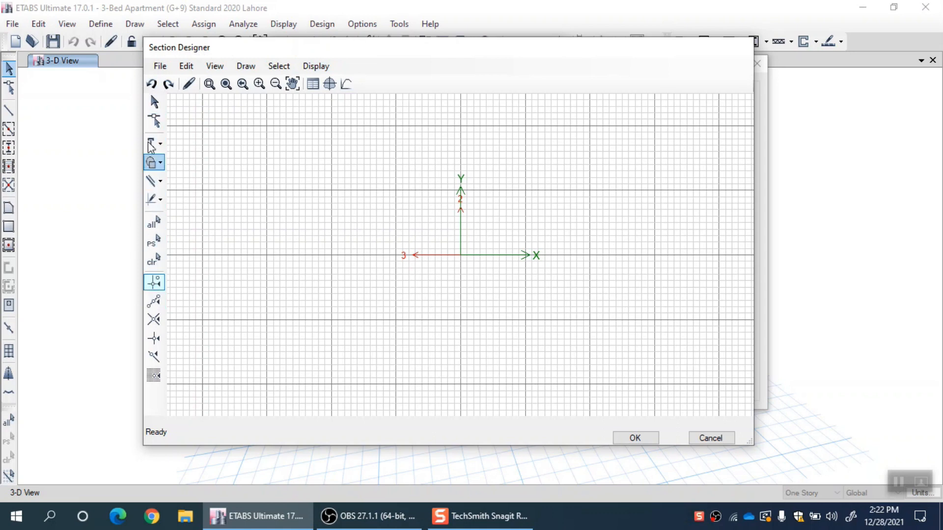
Draw a rectangular concrete shape centred on the origin of the section axes
{"action": "left_click", "coordinate": [245, 66]}
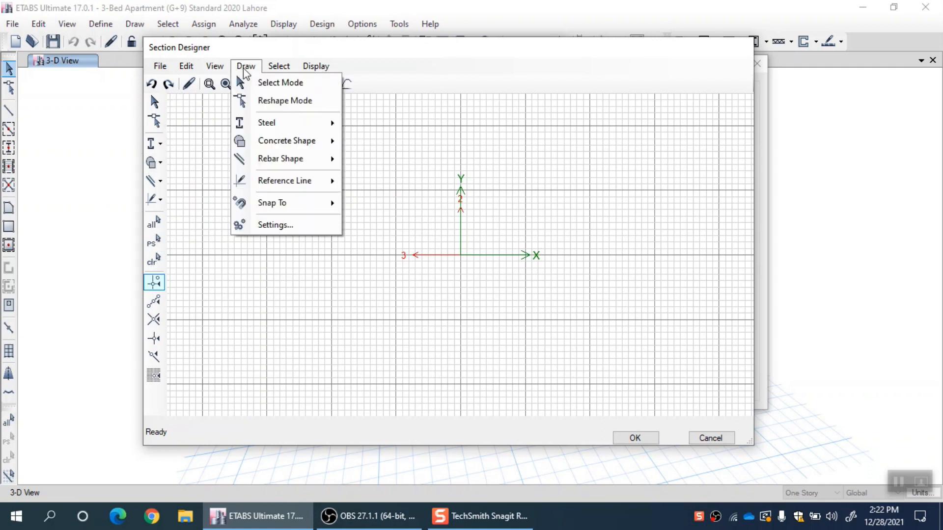
{"action": "mouse_move", "coordinate": [291, 145]}
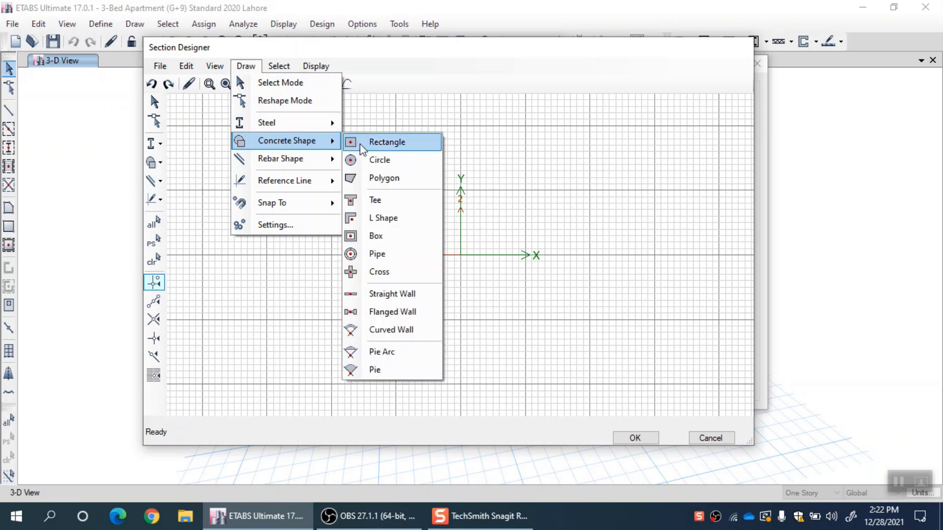
{"action": "left_click", "coordinate": [389, 147]}
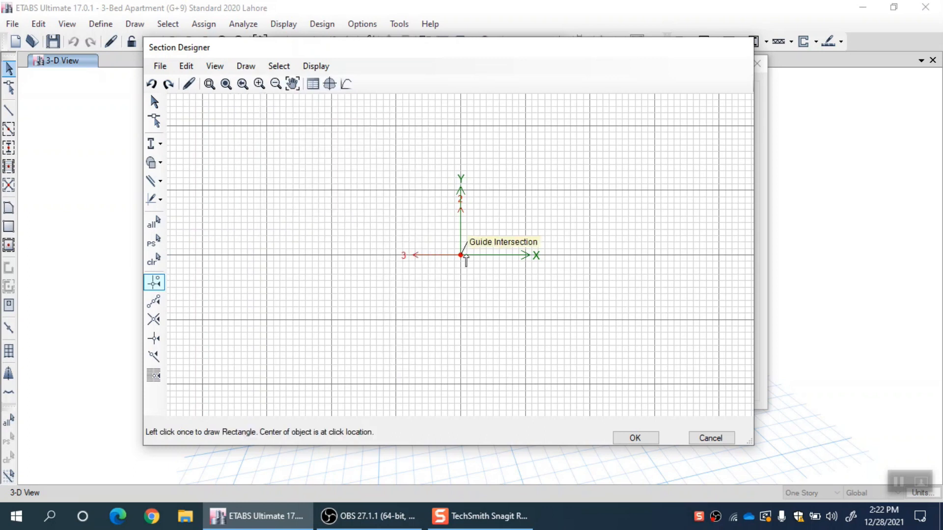
{"action": "left_click", "coordinate": [461, 255]}
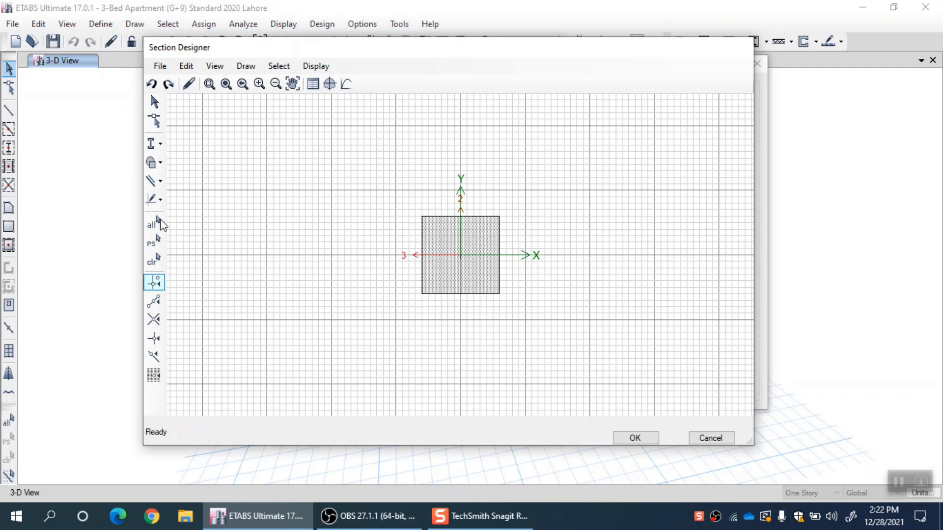
Set the concrete rectangle's height to 12 in and width to 24 in, using 4000Psi as its material
{"action": "left_click", "coordinate": [154, 102]}
{"action": "left_click", "coordinate": [478, 243]}
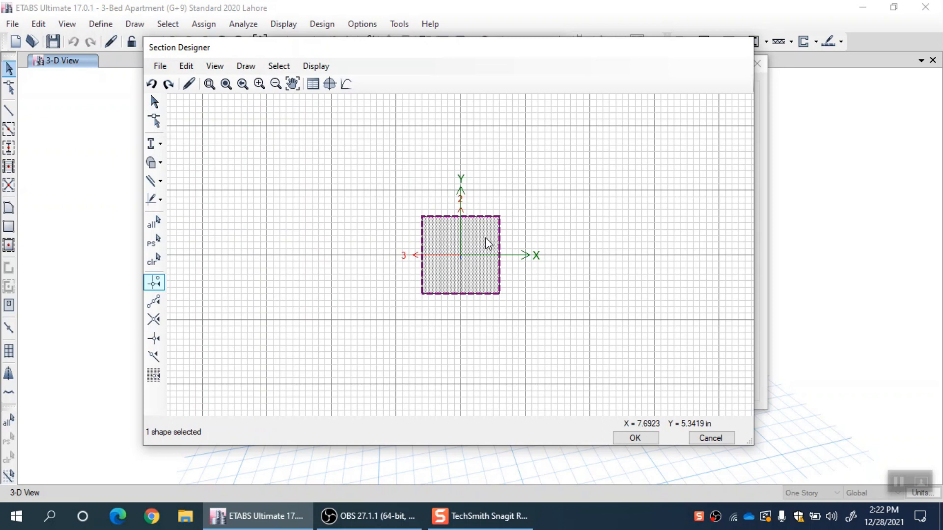
{"action": "right_click", "coordinate": [479, 243]}
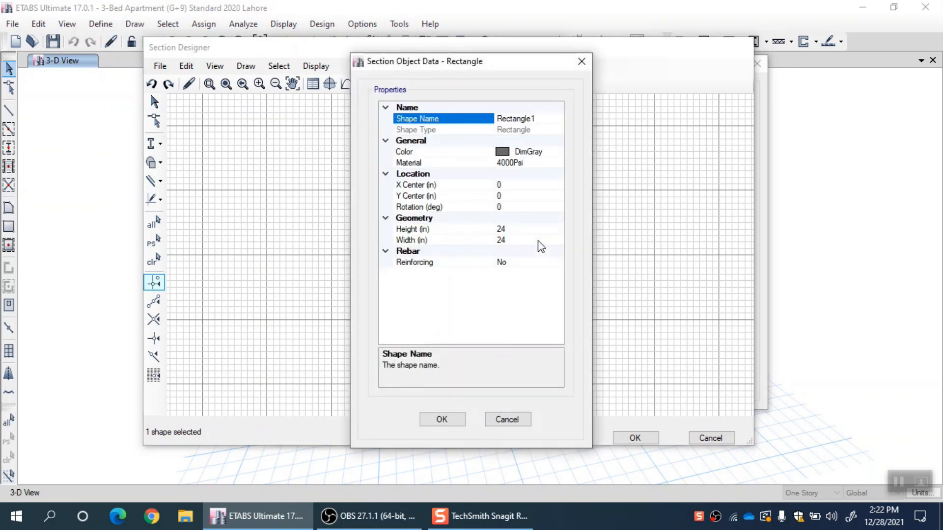
{"action": "left_click", "coordinate": [521, 230]}
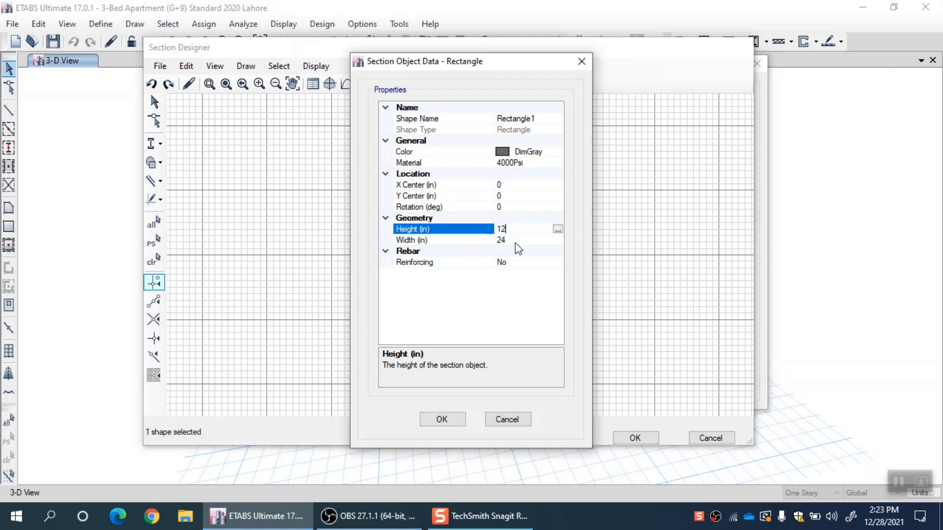
{"action": "left_click", "coordinate": [506, 243]}
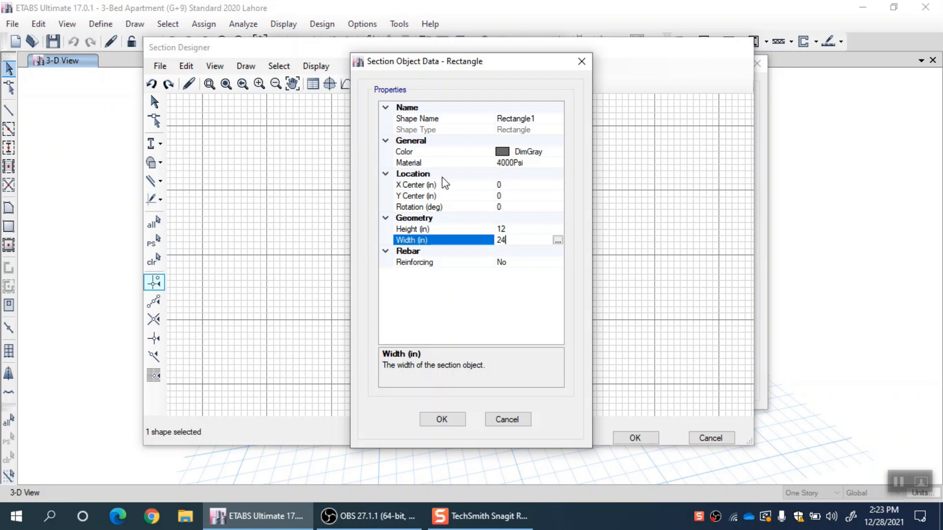
{"action": "left_click", "coordinate": [509, 229]}
{"action": "left_click", "coordinate": [504, 240]}
{"action": "left_click", "coordinate": [489, 163]}
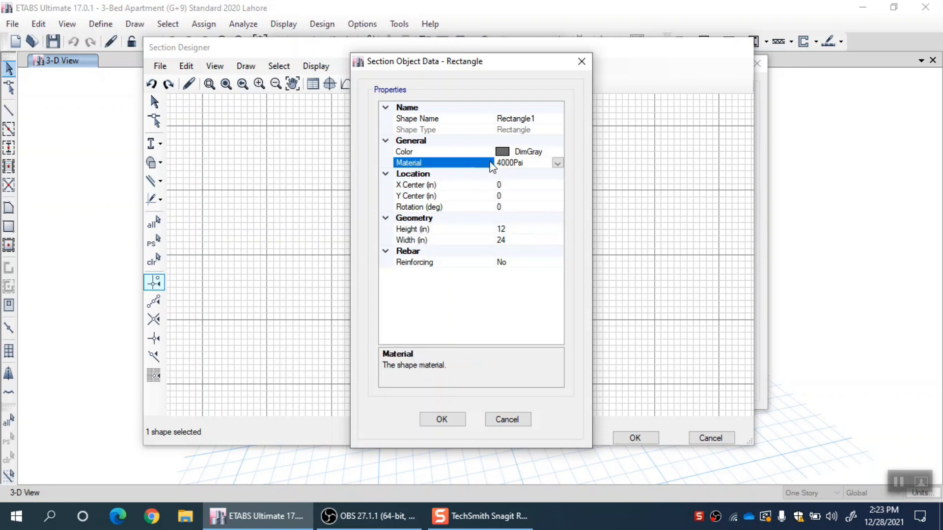
{"action": "left_click", "coordinate": [557, 164]}
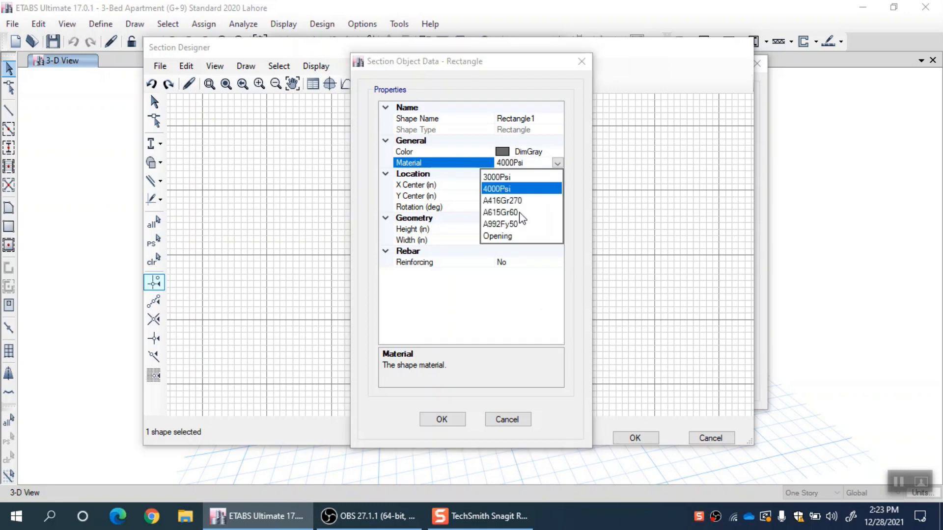
{"action": "left_click", "coordinate": [504, 188]}
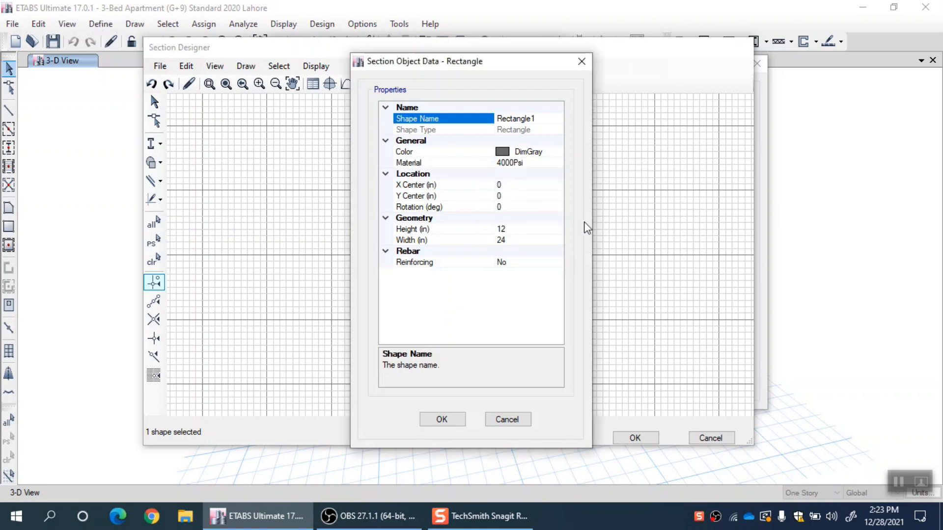
{"action": "left_click", "coordinate": [459, 420]}
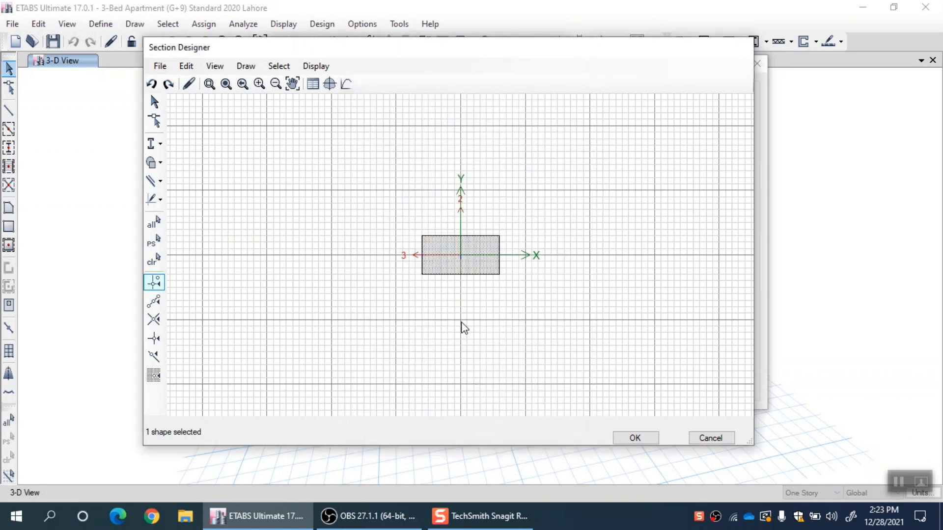
Change the concrete rectangle's dimensions to a height of 24 in and a width of 12 in
{"action": "right_click", "coordinate": [474, 246]}
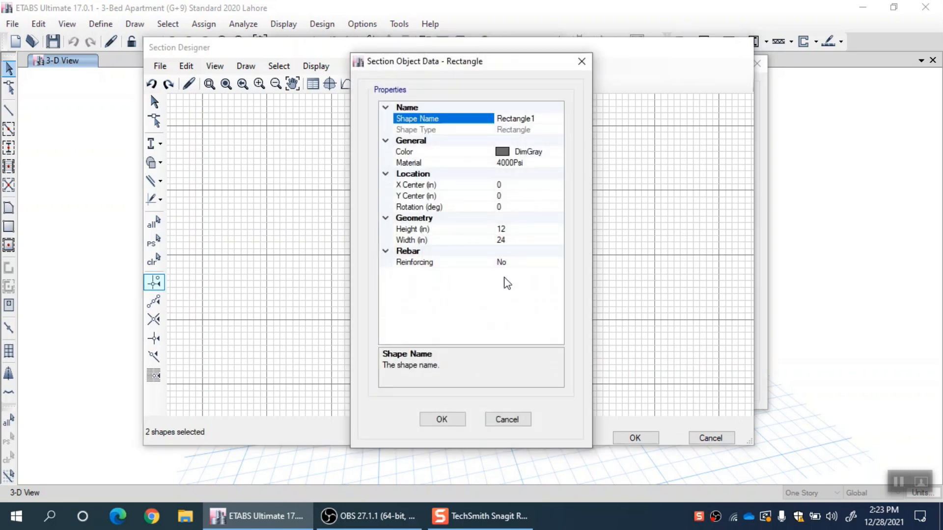
{"action": "left_click", "coordinate": [513, 231]}
{"action": "type", "text": "24"}
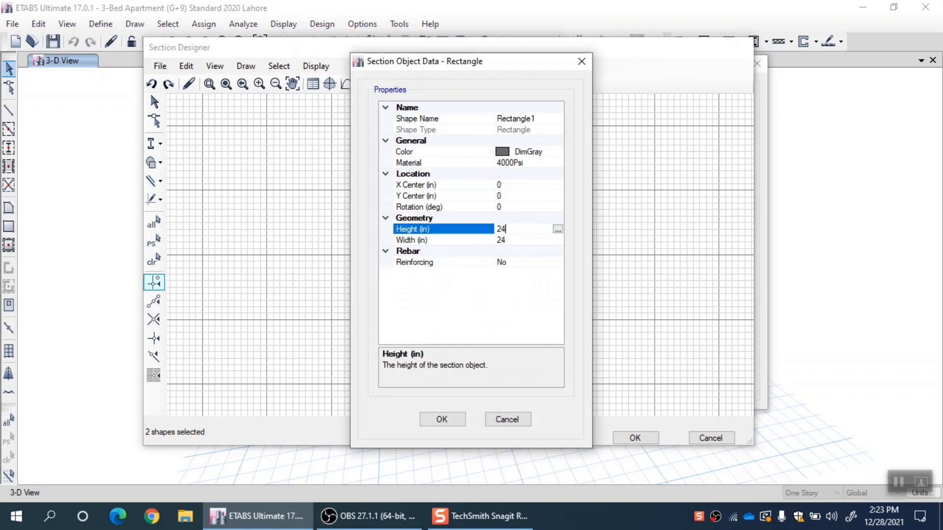
{"action": "left_click", "coordinate": [517, 242]}
{"action": "type", "text": "12"}
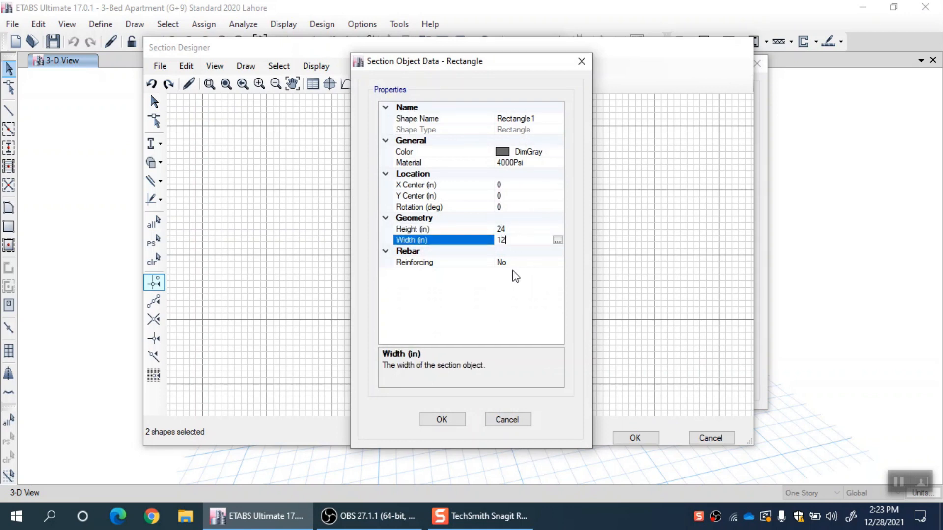
Turn on reinforcing for the concrete rectangle by setting Reinforcing to Yes
{"action": "left_click", "coordinate": [517, 261]}
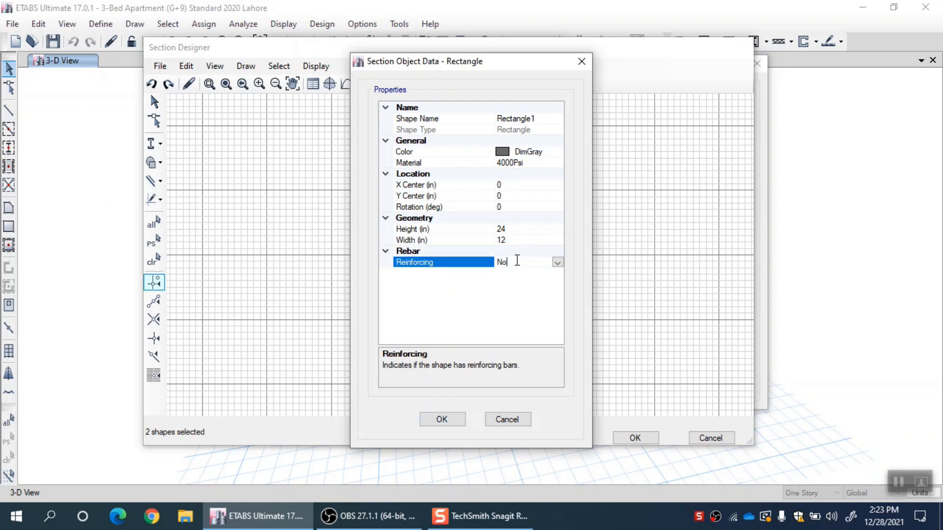
{"action": "left_click", "coordinate": [557, 263]}
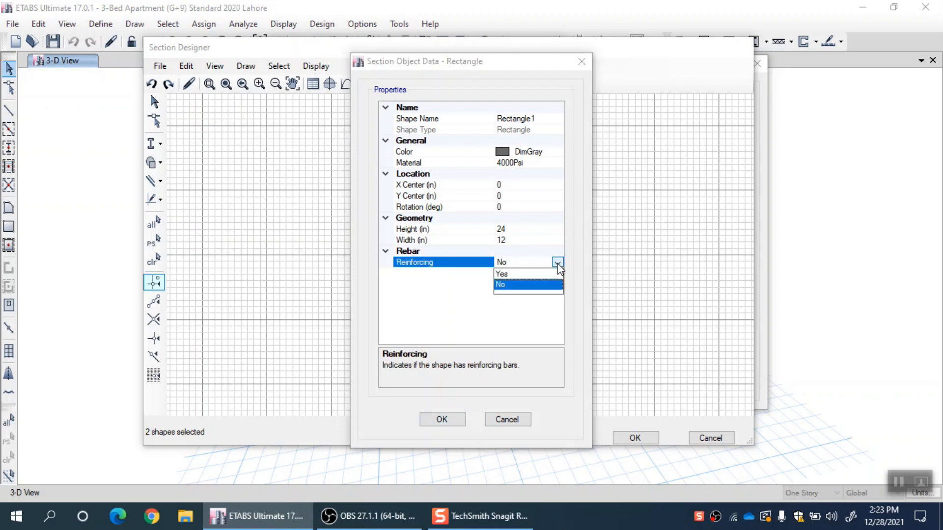
{"action": "left_click", "coordinate": [531, 274]}
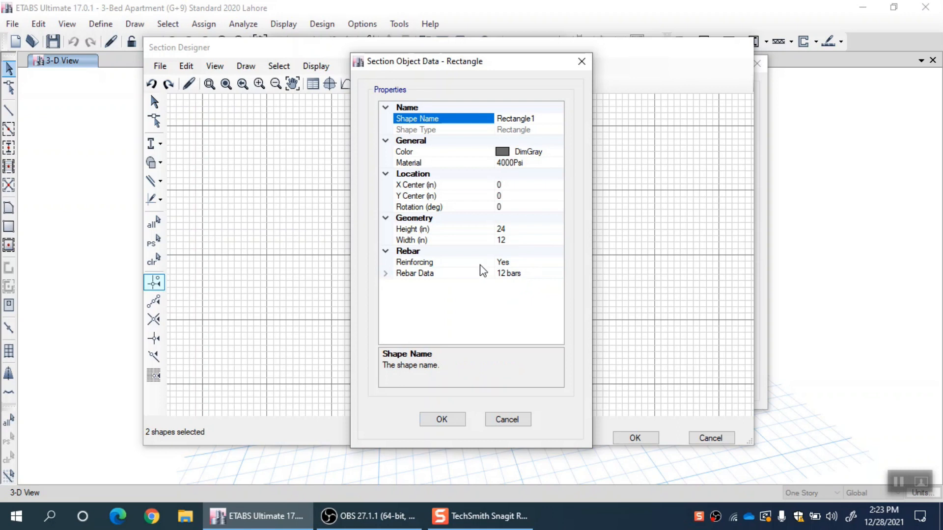
Set the concrete rectangle's Reinforcing option to No and accept its section object data
{"action": "left_click", "coordinate": [534, 264]}
{"action": "left_click", "coordinate": [558, 262]}
{"action": "left_click", "coordinate": [505, 285]}
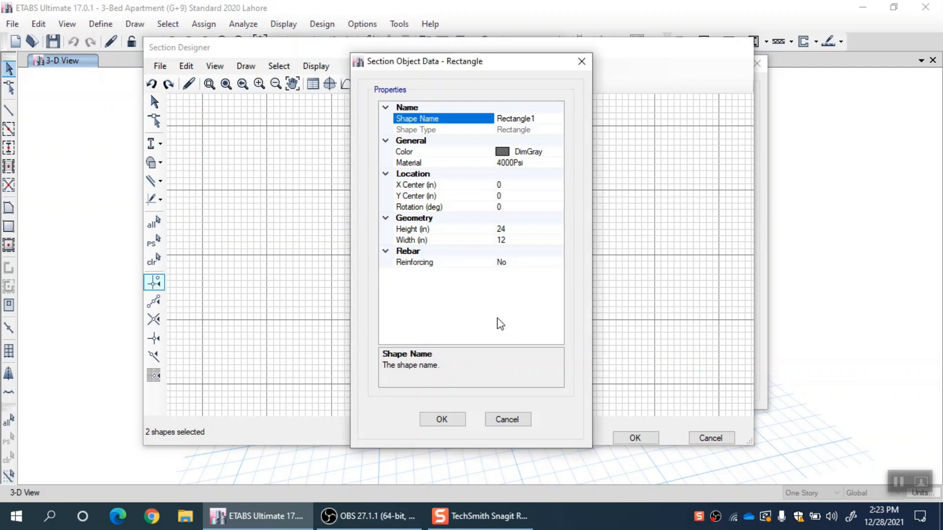
{"action": "left_click", "coordinate": [442, 420]}
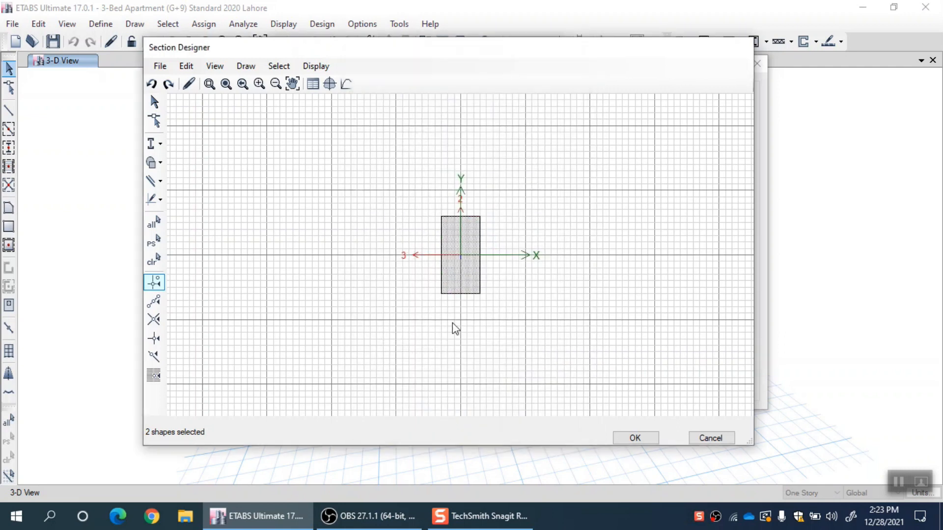
Draw a rectangular rebar pattern (Rectangle Bar) centred on the origin over the concrete rectangle
{"action": "left_click", "coordinate": [245, 66]}
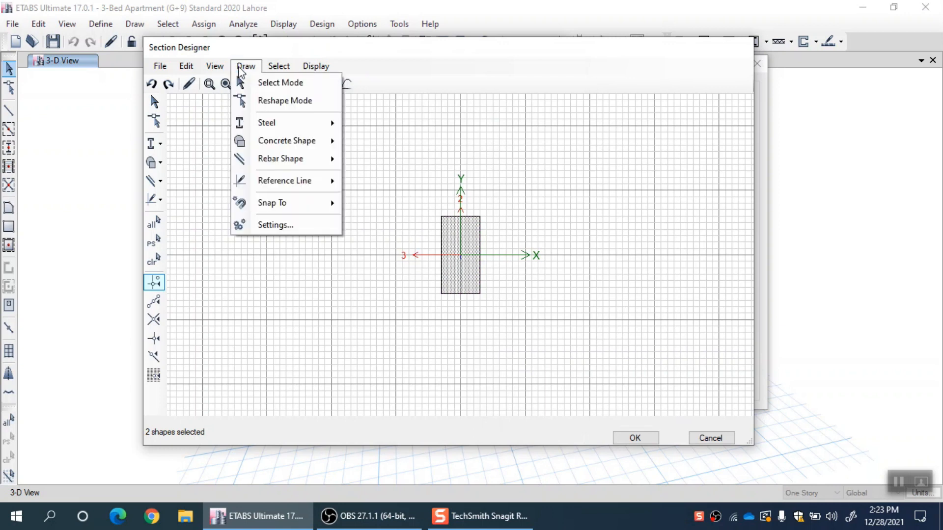
{"action": "key", "text": "Escape"}
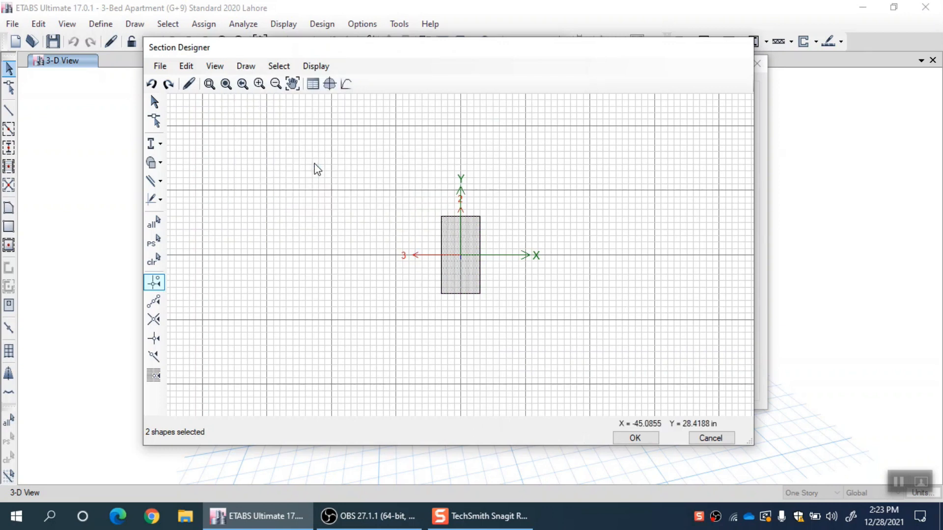
{"action": "left_click", "coordinate": [246, 66]}
{"action": "mouse_move", "coordinate": [317, 161]}
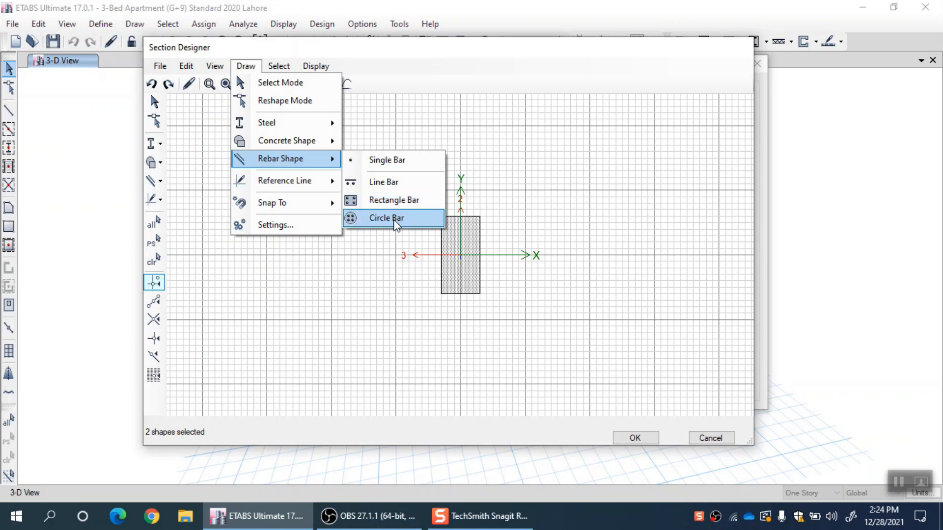
{"action": "left_click", "coordinate": [400, 204]}
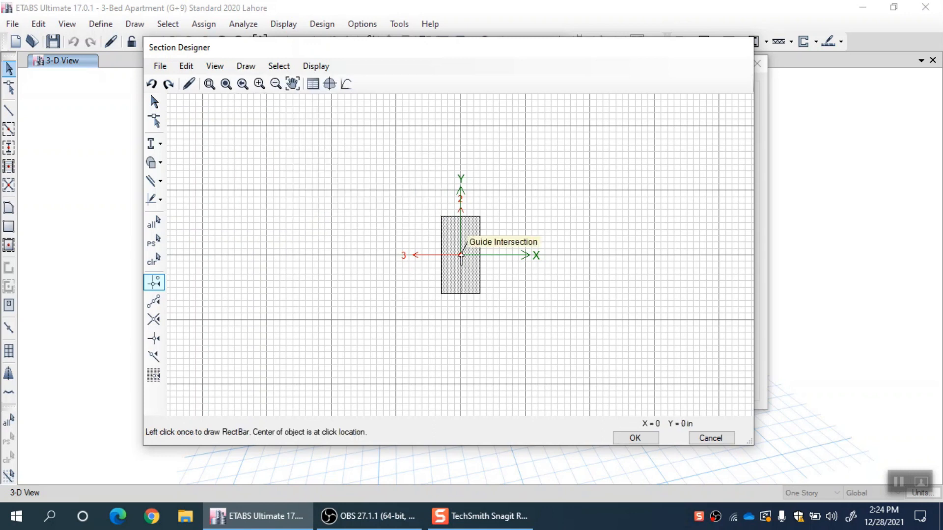
{"action": "left_click", "coordinate": [460, 255]}
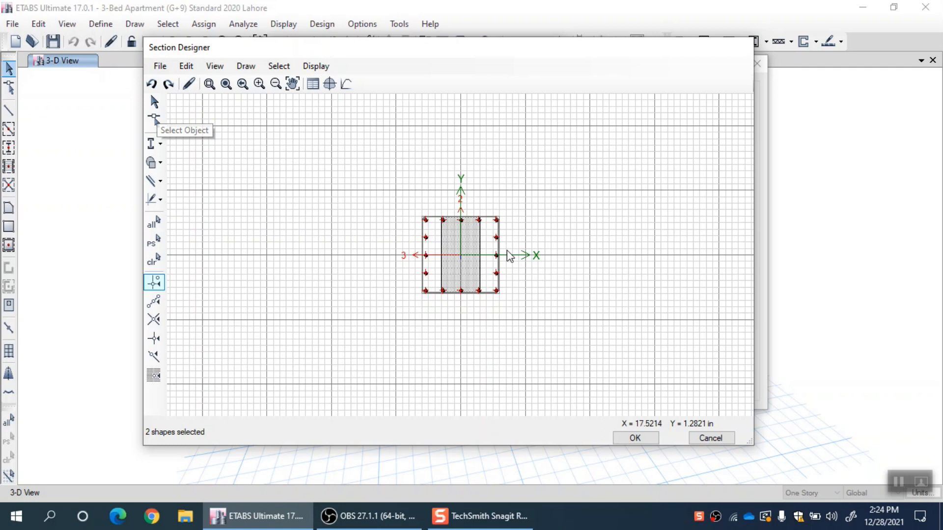
Open the edge reinforcing data for the right edge of the rectangular rebar pattern
{"action": "right_click", "coordinate": [496, 240]}
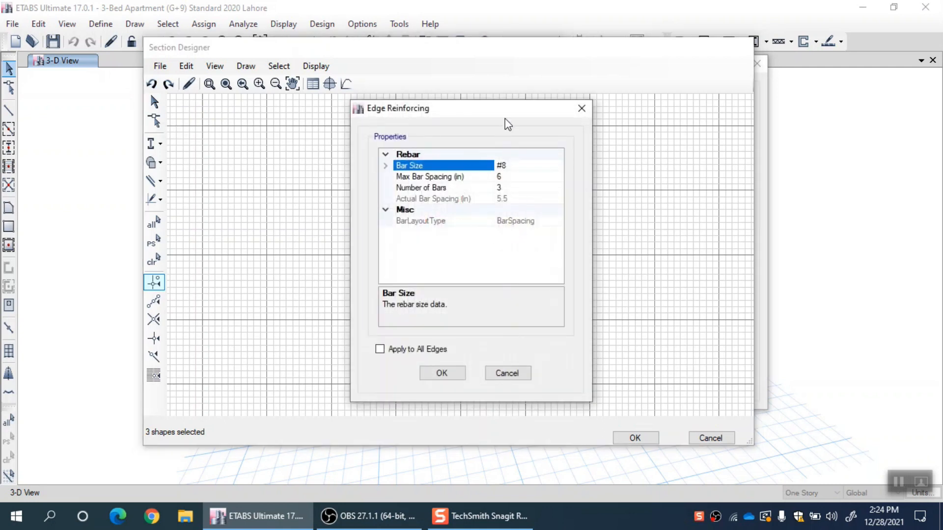
{"action": "left_click_drag", "start_coordinate": [496, 118], "coordinate": [630, 103]}
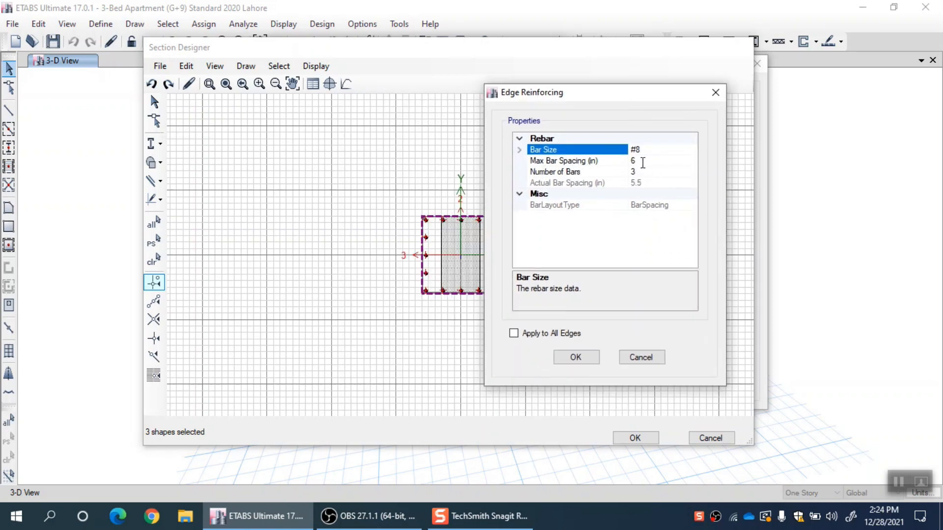
{"action": "left_click", "coordinate": [642, 163]}
{"action": "left_click", "coordinate": [640, 172]}
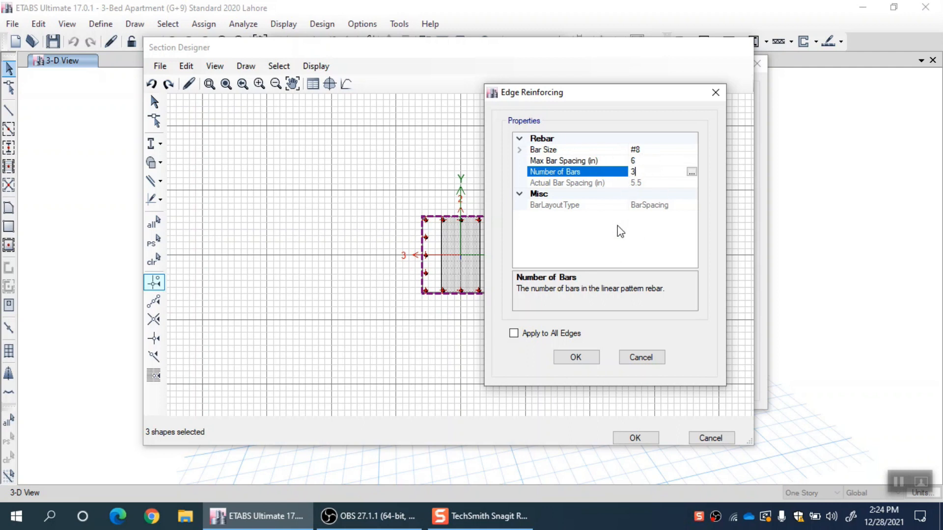
Set the maximum bar spacing of the rebar pattern's right edge to 3 in
{"action": "left_click", "coordinate": [644, 162]}
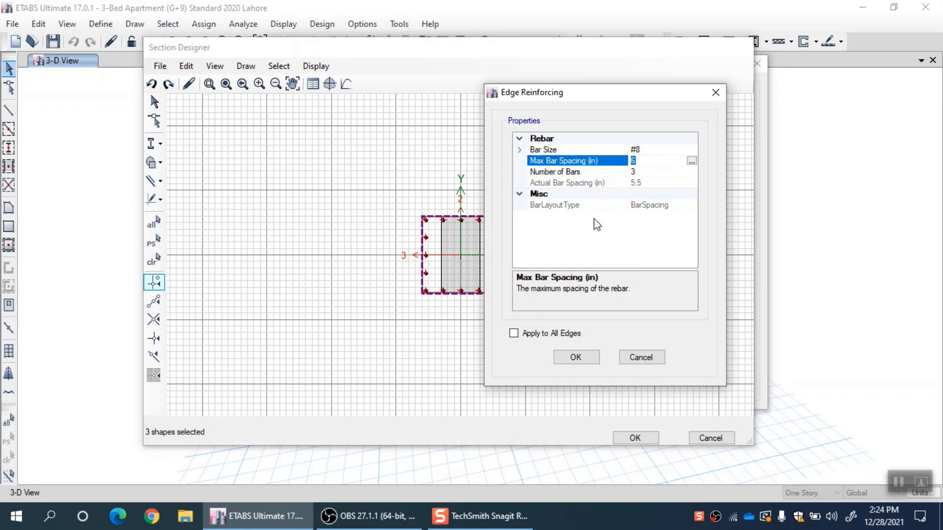
{"action": "type", "text": "3"}
{"action": "left_click", "coordinate": [644, 172]}
{"action": "type", "text": "7"}
Set the number of bars on the edge to 3 and apply the #8 reinforcing to all edges of the pattern
{"action": "double_click", "coordinate": [645, 172]}
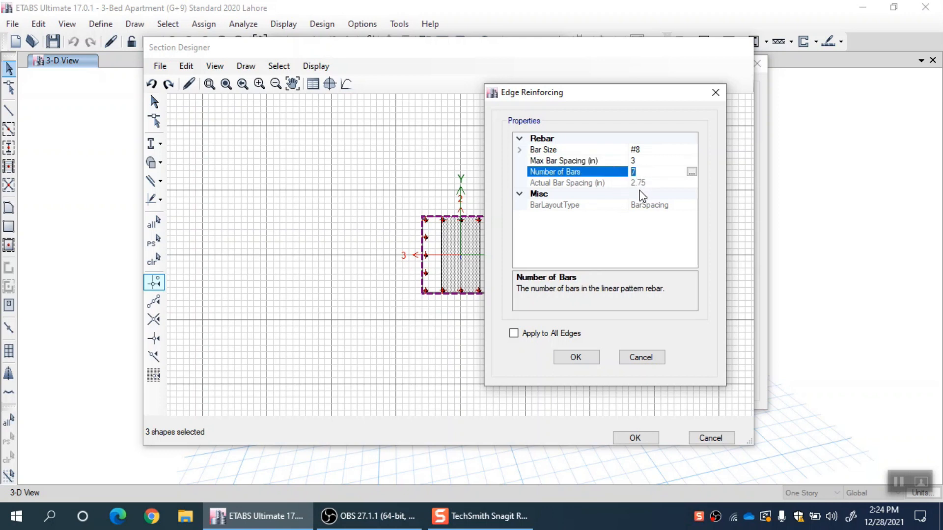
{"action": "type", "text": "3"}
{"action": "left_click", "coordinate": [647, 162]}
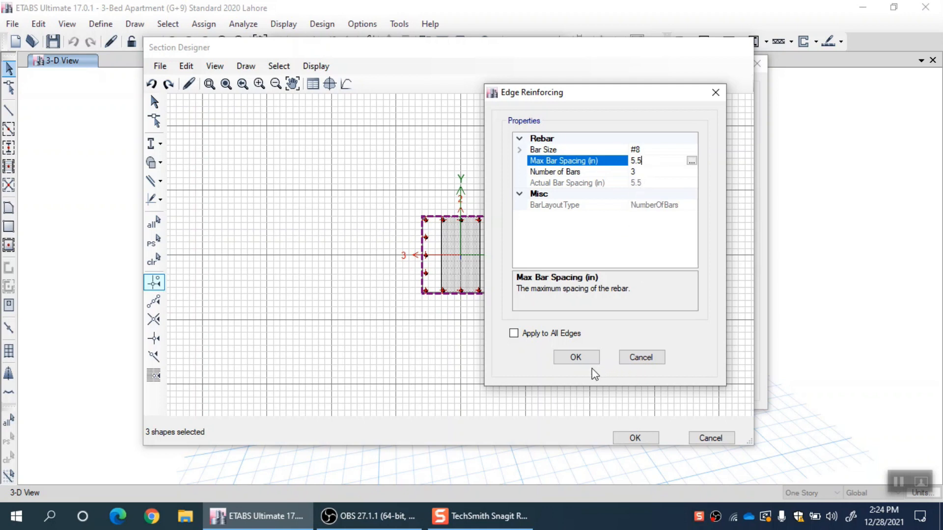
{"action": "left_click", "coordinate": [565, 335]}
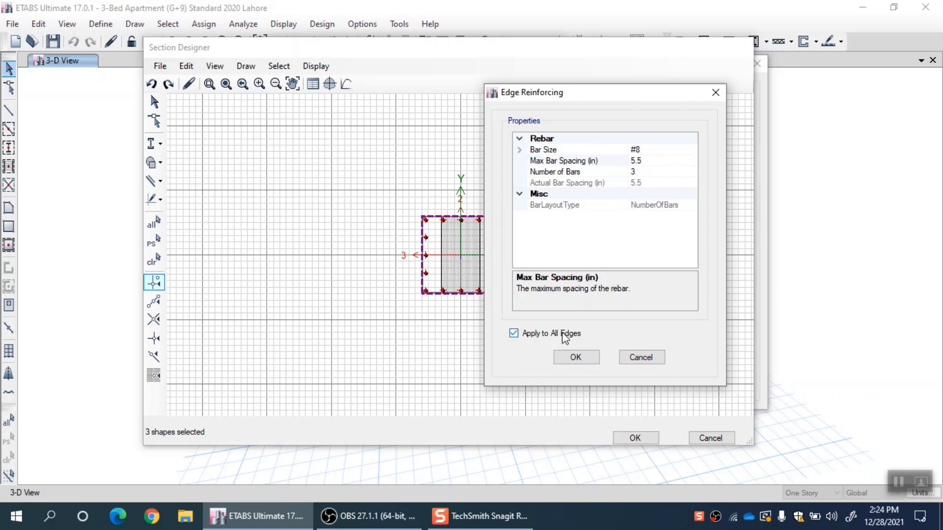
{"action": "left_click", "coordinate": [581, 360]}
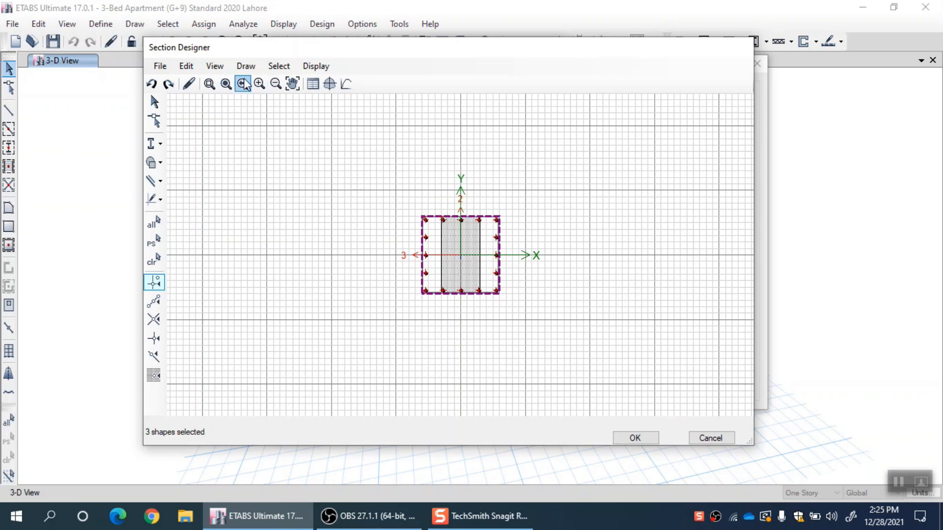
Draw a second rectangular rebar pattern above and to the right of the concrete section
{"action": "left_click", "coordinate": [245, 65]}
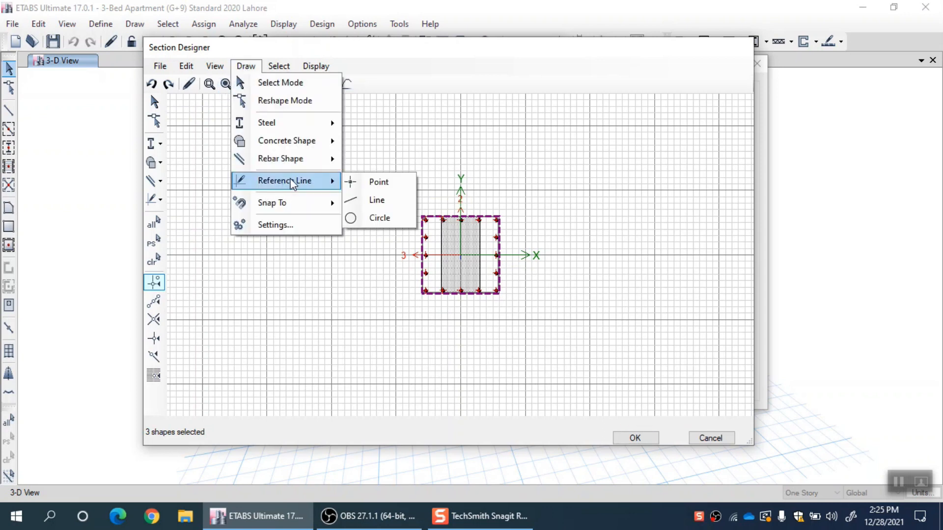
{"action": "mouse_move", "coordinate": [303, 161]}
{"action": "left_click", "coordinate": [373, 200]}
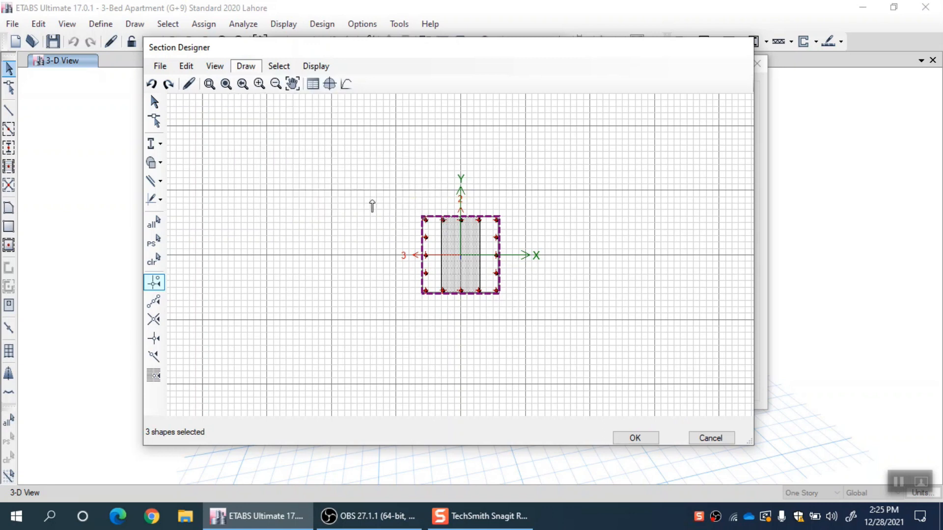
{"action": "left_click", "coordinate": [525, 190]}
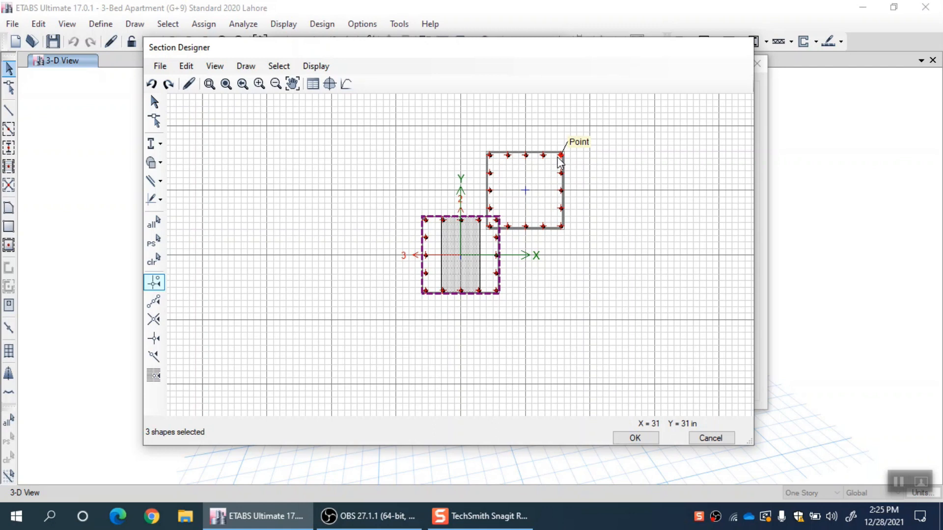
Set the bar size on the second rebar pattern's right edge to #4 without applying it to all edges
{"action": "right_click", "coordinate": [561, 174]}
{"action": "left_click_drag", "start_coordinate": [503, 167], "coordinate": [524, 167]}
{"action": "type", "text": "4"}
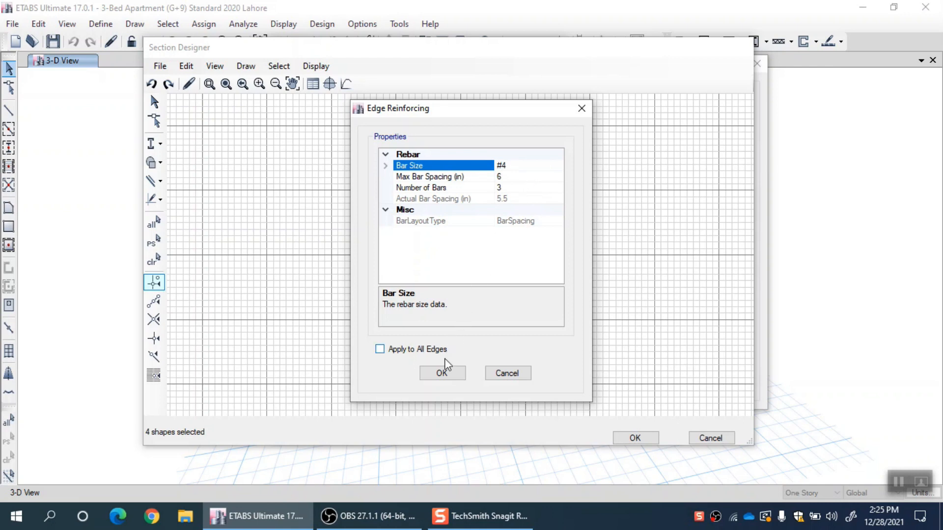
{"action": "left_click", "coordinate": [443, 373]}
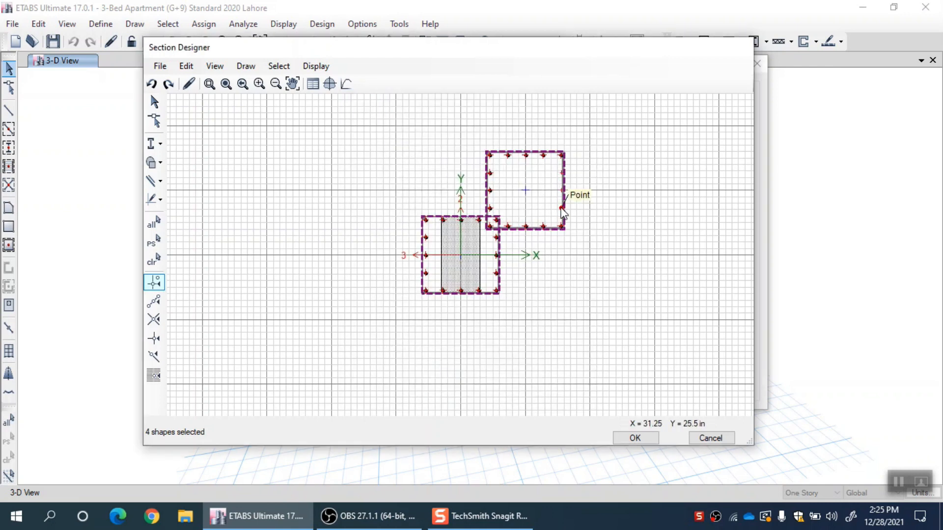
{"action": "right_click", "coordinate": [536, 155]}
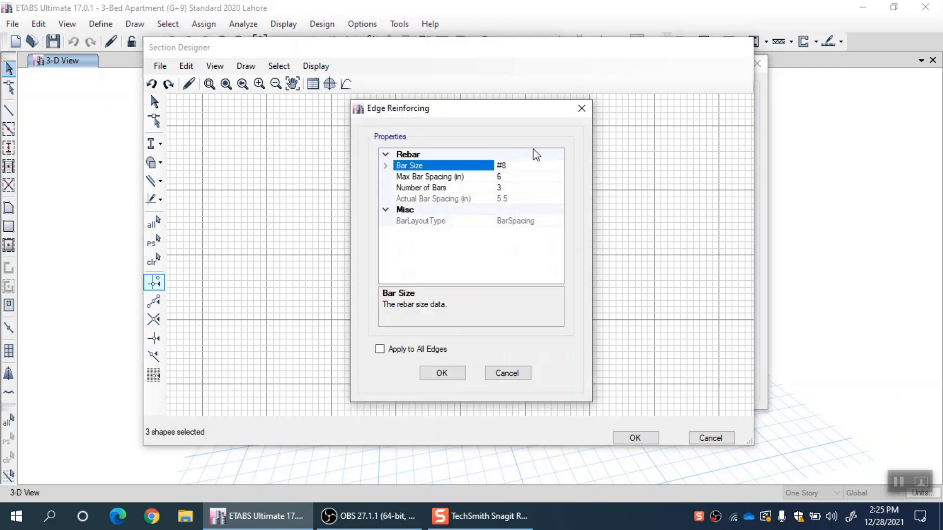
{"action": "left_click", "coordinate": [582, 108]}
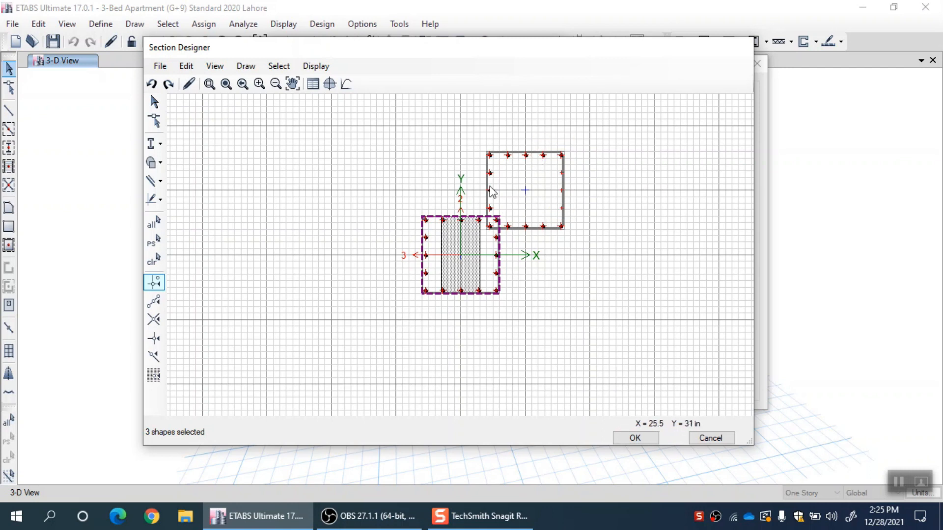
Clear the current selection, then select only the second rebar pattern and delete it
{"action": "left_click_drag", "start_coordinate": [479, 126], "coordinate": [609, 253]}
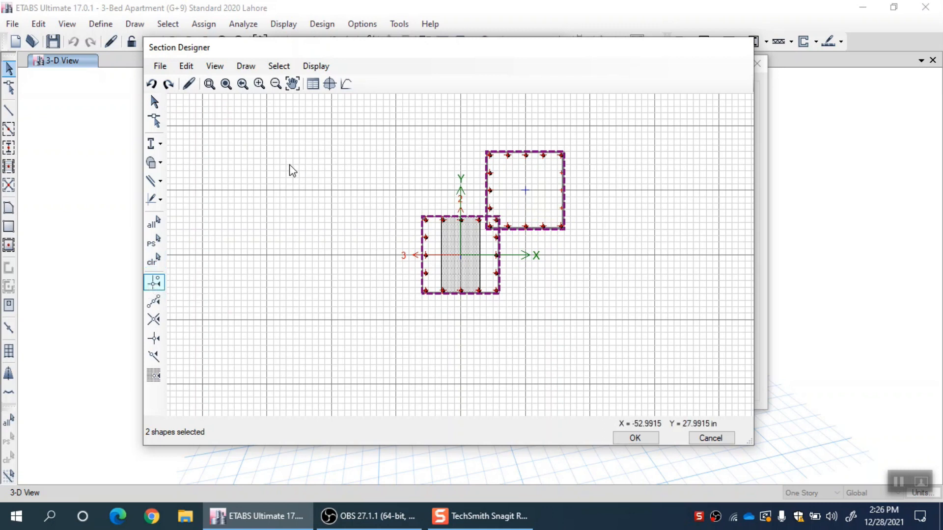
{"action": "left_click", "coordinate": [151, 265]}
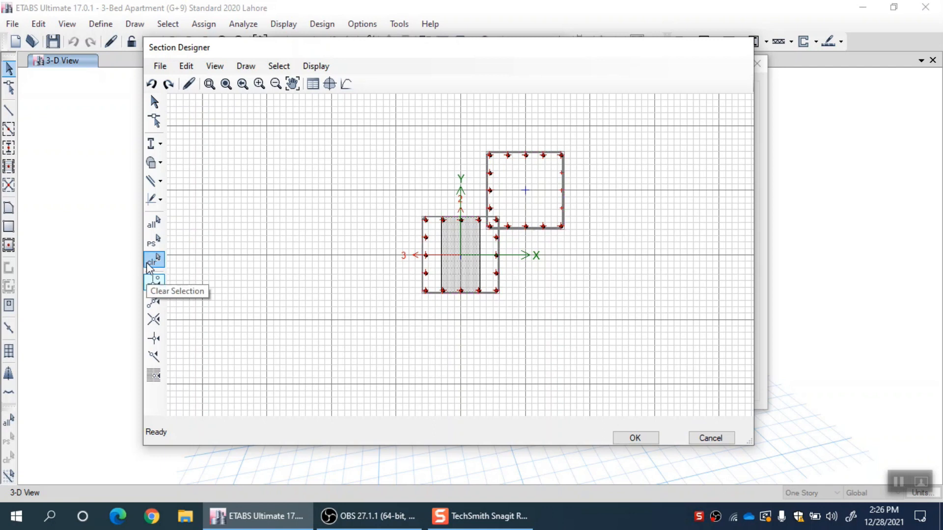
{"action": "left_click_drag", "start_coordinate": [587, 245], "coordinate": [537, 203]}
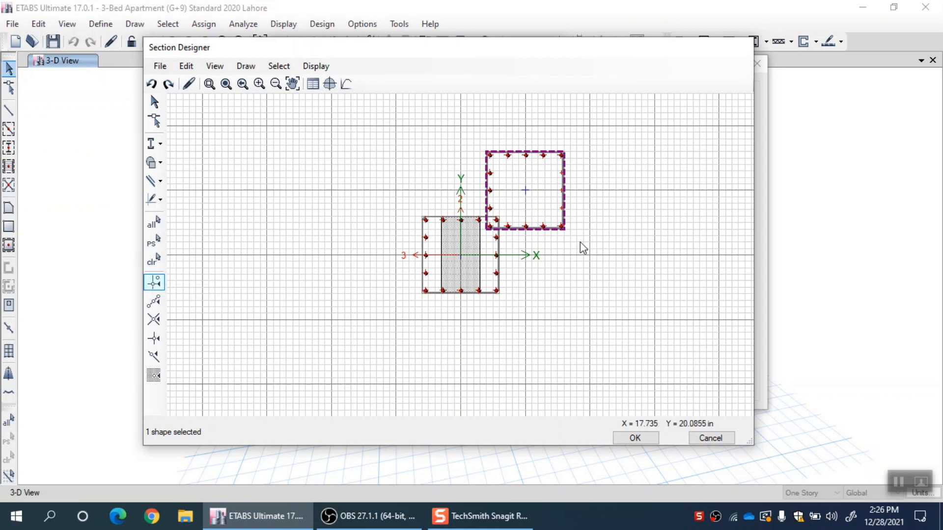
{"action": "left_click_drag", "start_coordinate": [586, 247], "coordinate": [532, 201]}
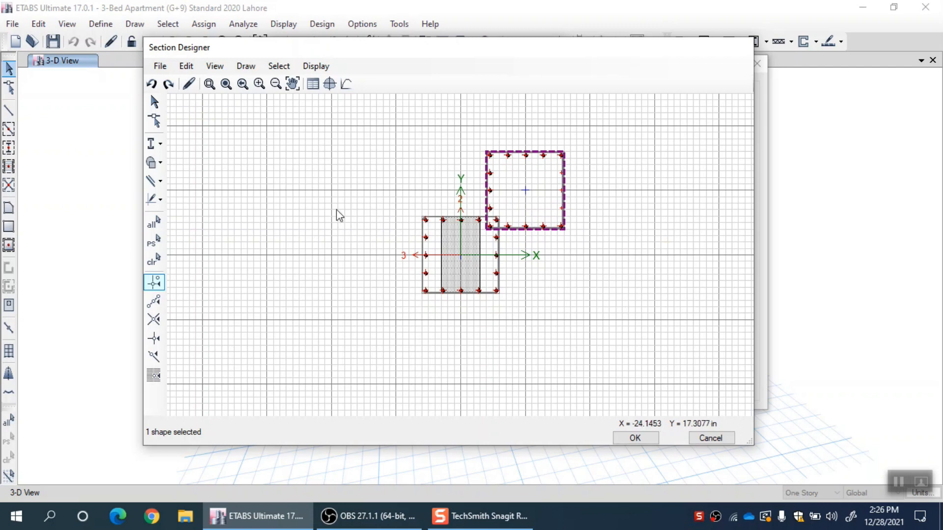
{"action": "right_click", "coordinate": [500, 281]}
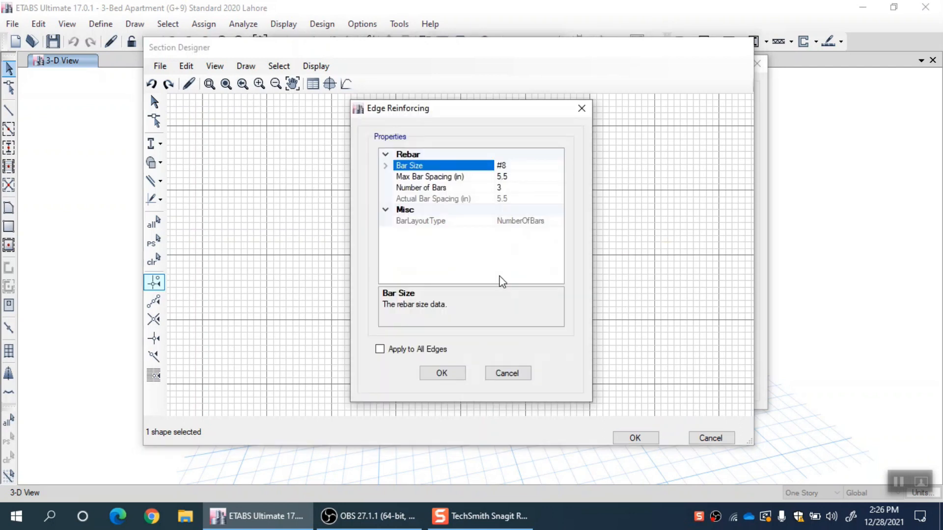
{"action": "left_click", "coordinate": [519, 375]}
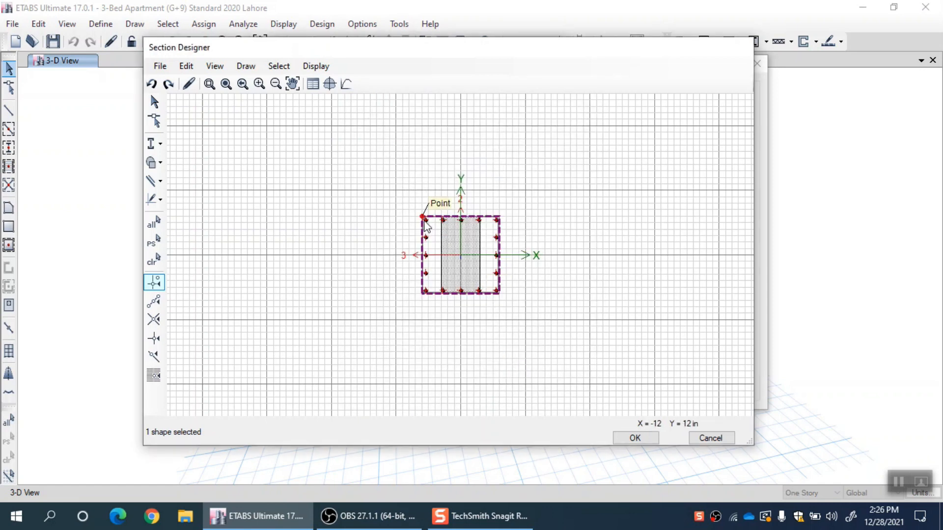
Draw a nearly vertical line of rebar (Line Bar) to the right of the concrete section
{"action": "left_click", "coordinate": [247, 68]}
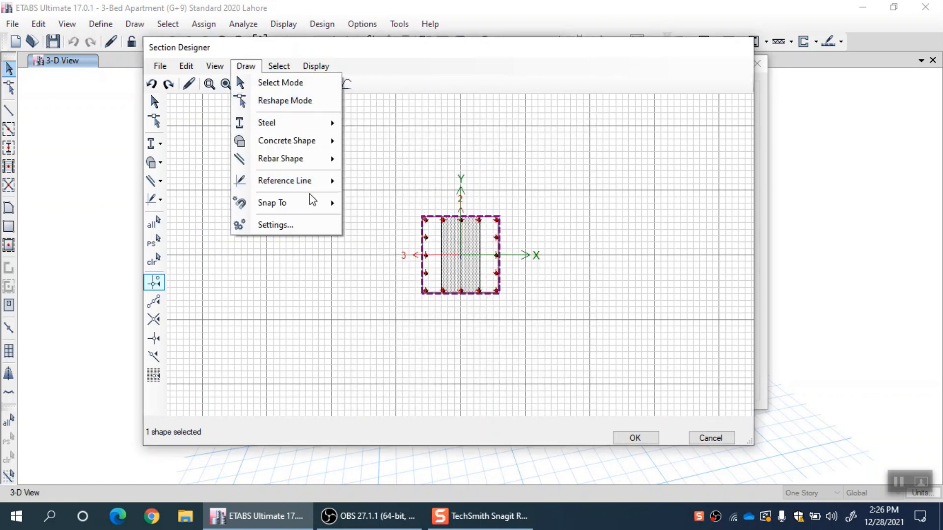
{"action": "mouse_move", "coordinate": [325, 161]}
{"action": "left_click", "coordinate": [363, 181]}
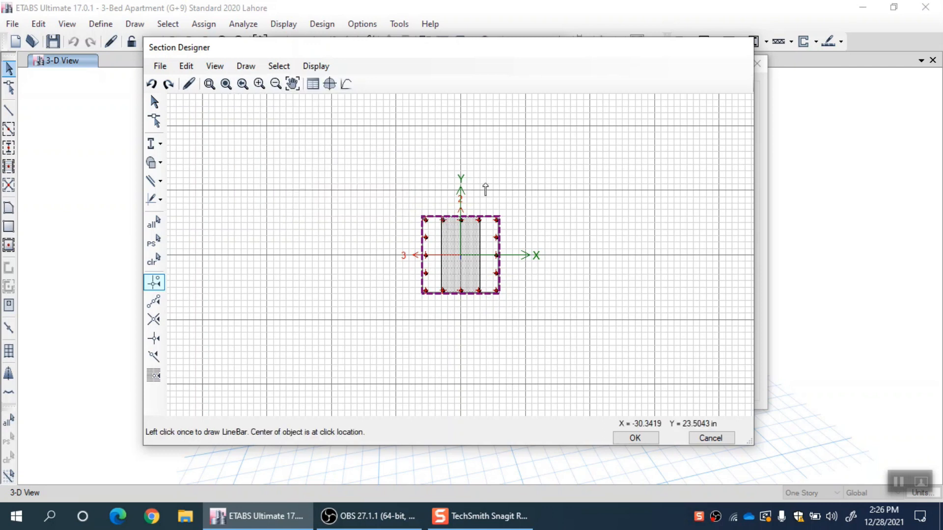
{"action": "left_click", "coordinate": [567, 218]}
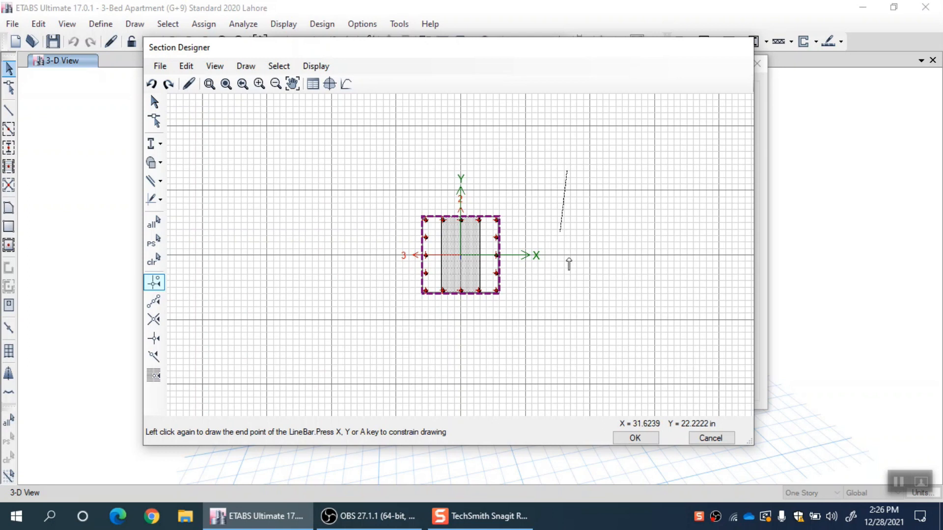
{"action": "left_click", "coordinate": [554, 317]}
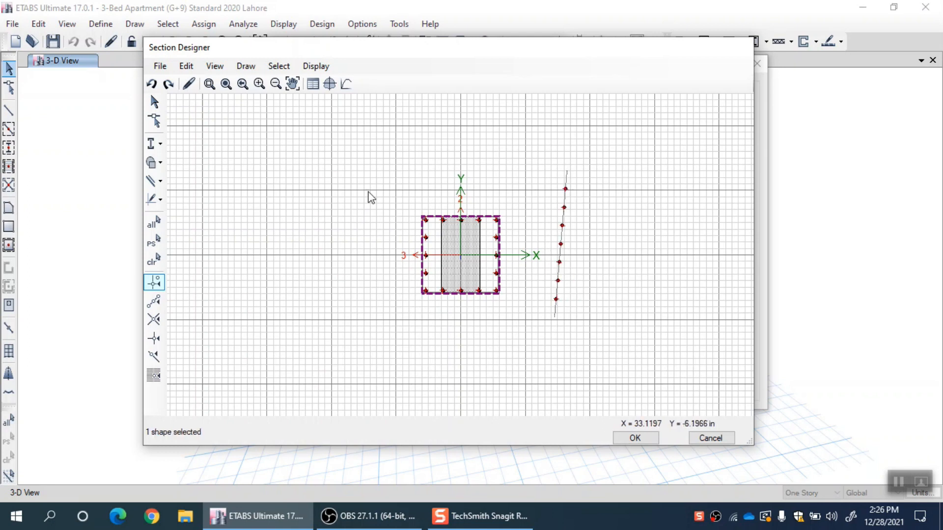
Review the material, location and rebar properties of the nearly vertical line bar without changing them
{"action": "right_click", "coordinate": [565, 220]}
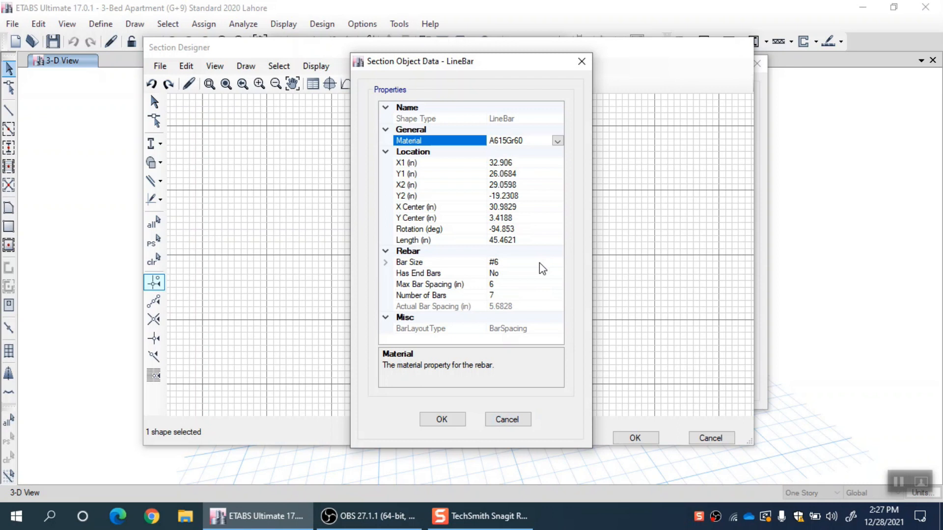
{"action": "left_click", "coordinate": [507, 419]}
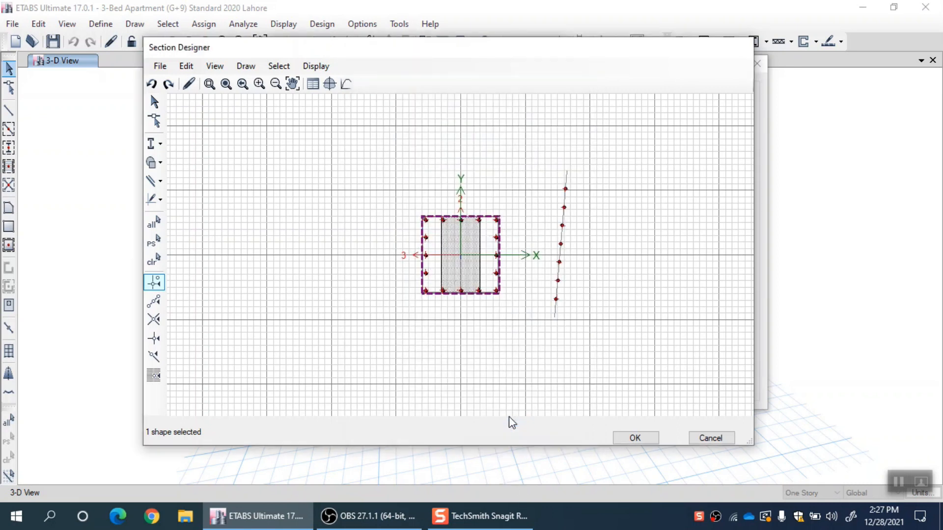
Place six single rebars in the empty area above and to the right of the concrete section
{"action": "left_click", "coordinate": [246, 66]}
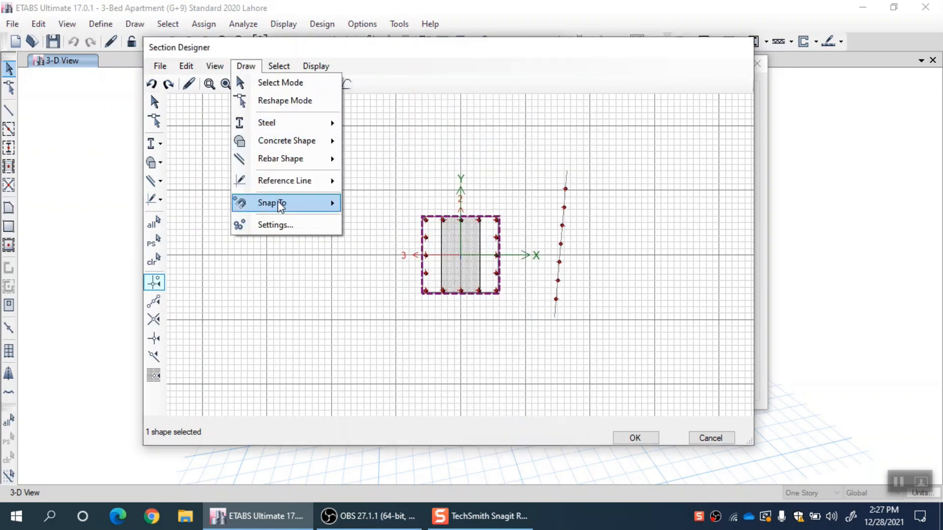
{"action": "mouse_move", "coordinate": [296, 165]}
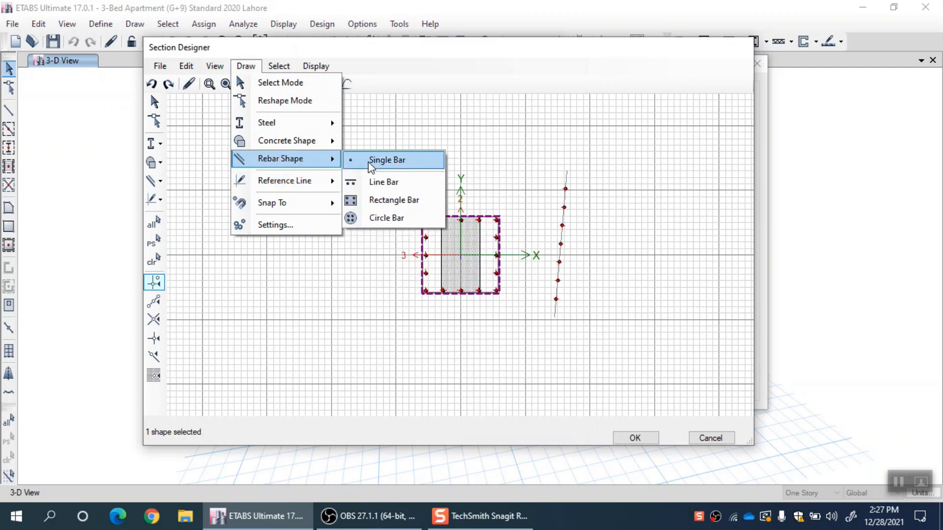
{"action": "left_click", "coordinate": [386, 160]}
{"action": "left_click", "coordinate": [505, 145]}
{"action": "left_click", "coordinate": [577, 144]}
{"action": "left_click", "coordinate": [499, 171]}
{"action": "left_click", "coordinate": [556, 172]}
{"action": "left_click", "coordinate": [514, 194]}
{"action": "left_click", "coordinate": [543, 203]}
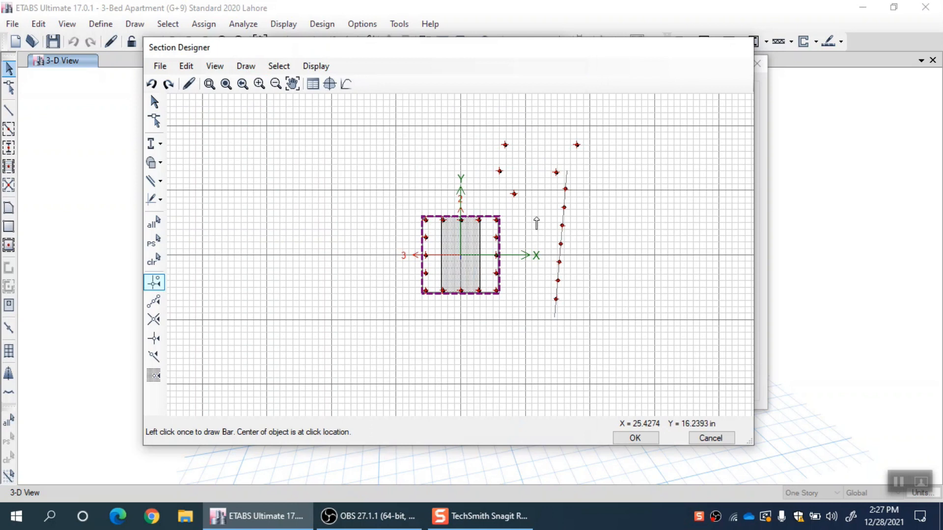
Draw a circular concrete shape overlapping the right side of the rectangular rebar pattern
{"action": "left_click", "coordinate": [246, 65]}
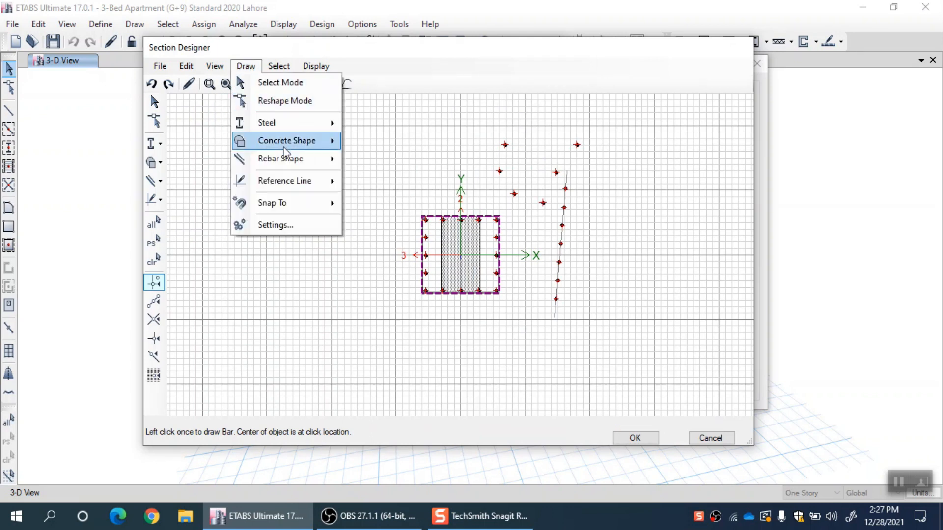
{"action": "mouse_move", "coordinate": [298, 167]}
{"action": "left_click", "coordinate": [304, 144]}
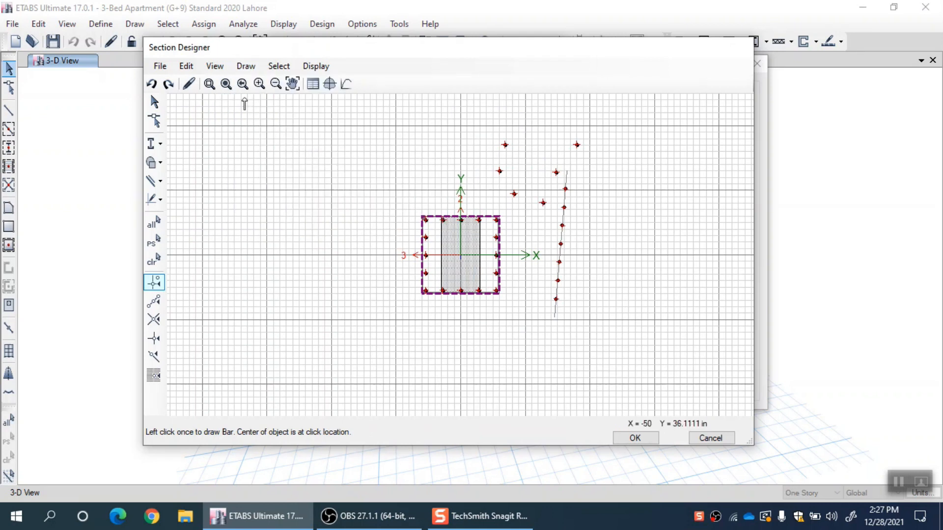
{"action": "left_click", "coordinate": [154, 102]}
{"action": "left_click", "coordinate": [246, 66]}
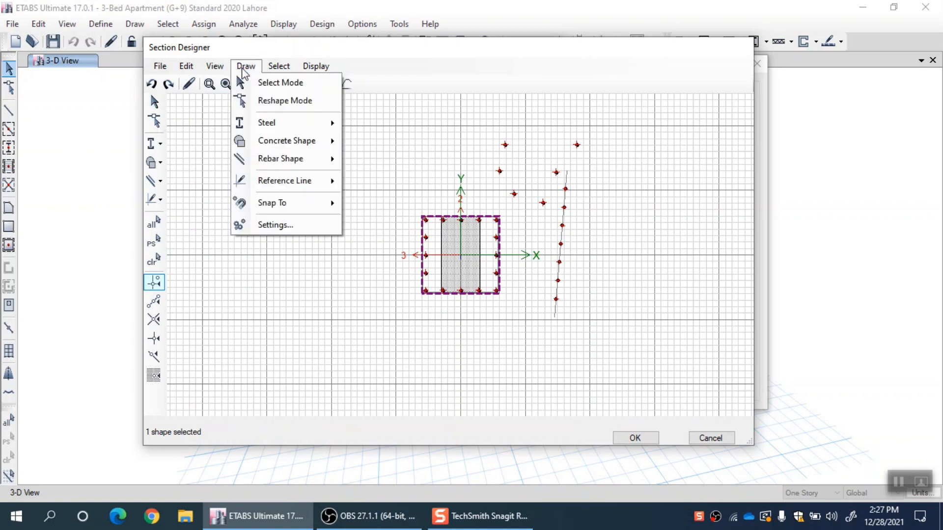
{"action": "mouse_move", "coordinate": [310, 148]}
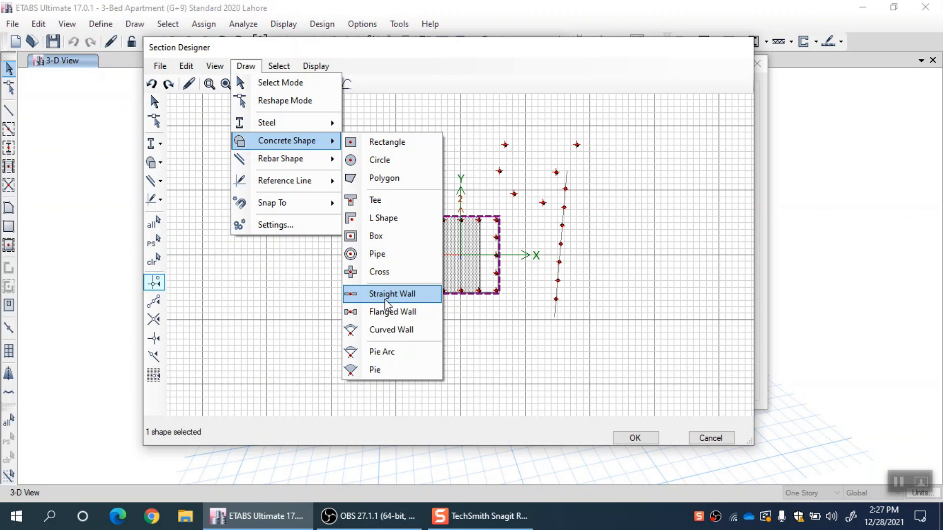
{"action": "left_click", "coordinate": [383, 160]}
{"action": "left_click", "coordinate": [510, 252]}
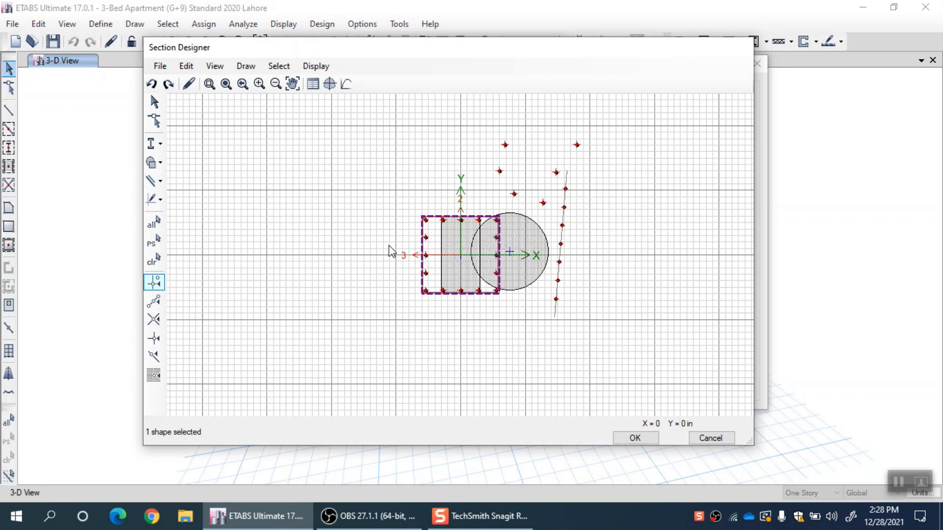
{"action": "left_click", "coordinate": [244, 67]}
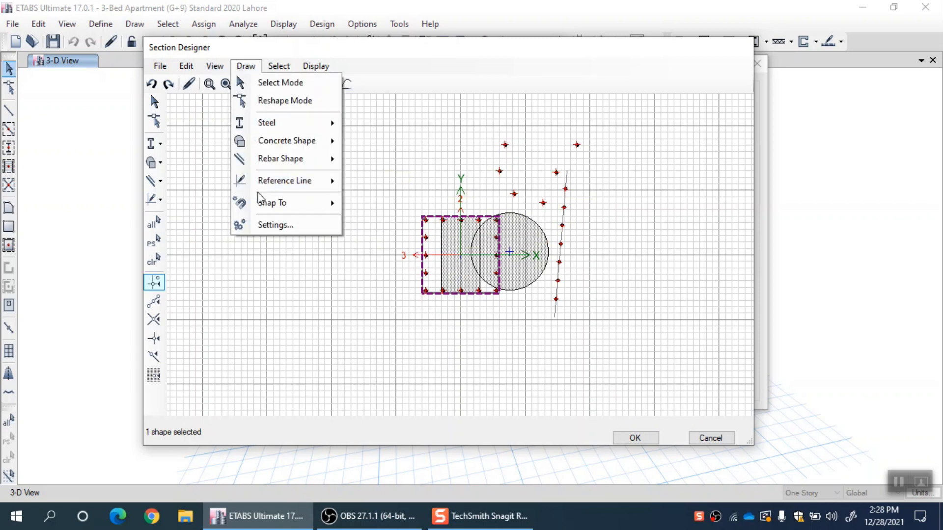
{"action": "mouse_move", "coordinate": [289, 132]}
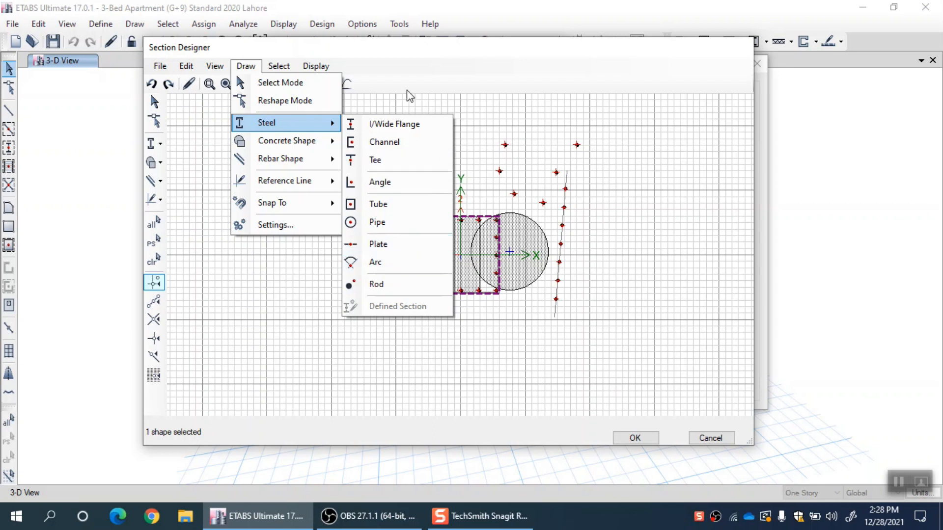
{"action": "left_click", "coordinate": [436, 53]}
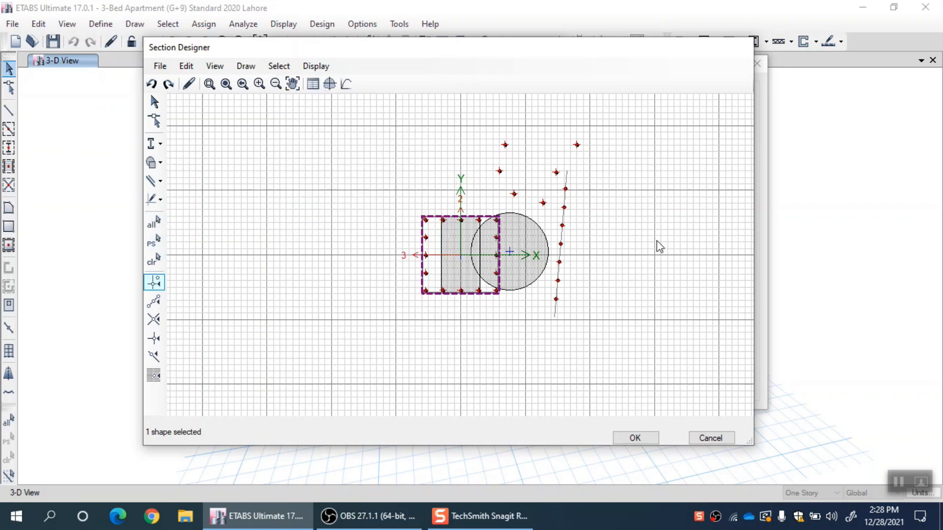
Delete the six loose single rebars, the line bar and the concrete circle, keeping the rectangular section and its rebar pattern
{"action": "left_click_drag", "start_coordinate": [612, 332], "coordinate": [493, 136]}
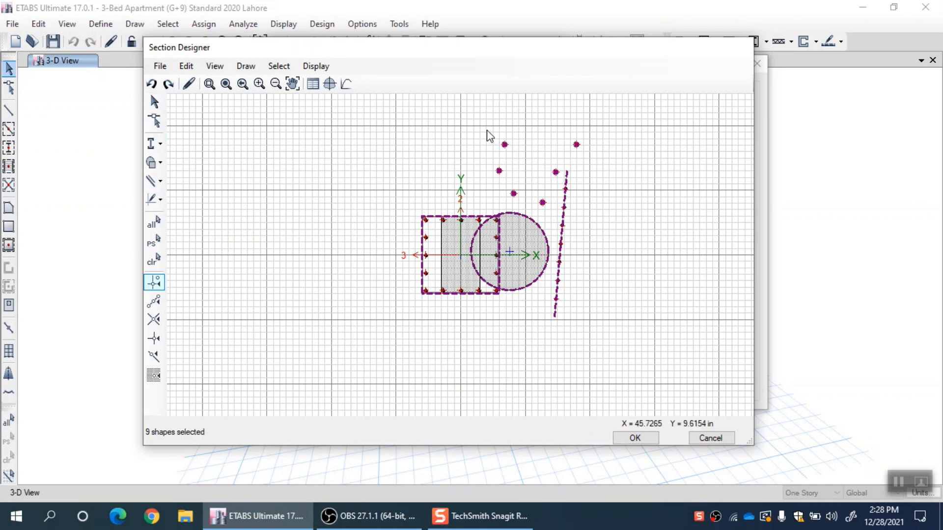
{"action": "left_click", "coordinate": [153, 258]}
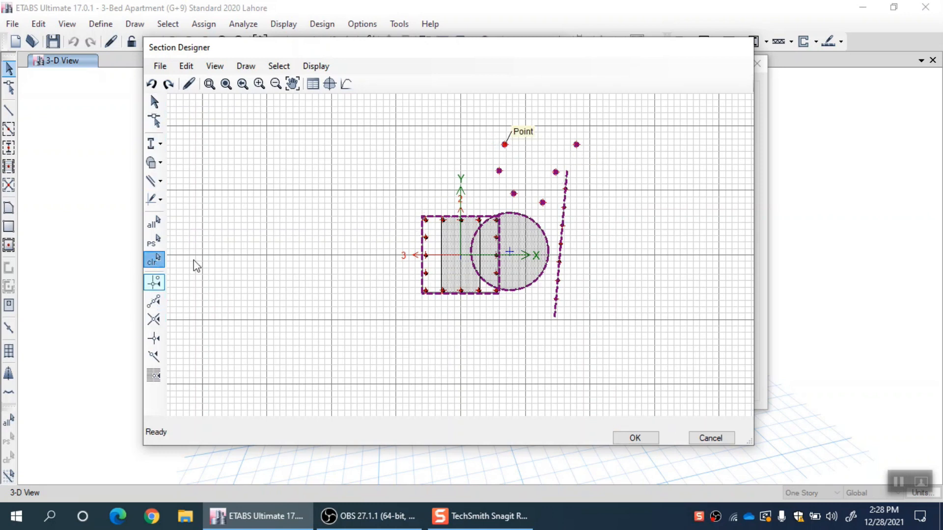
{"action": "left_click_drag", "start_coordinate": [480, 117], "coordinate": [632, 327]}
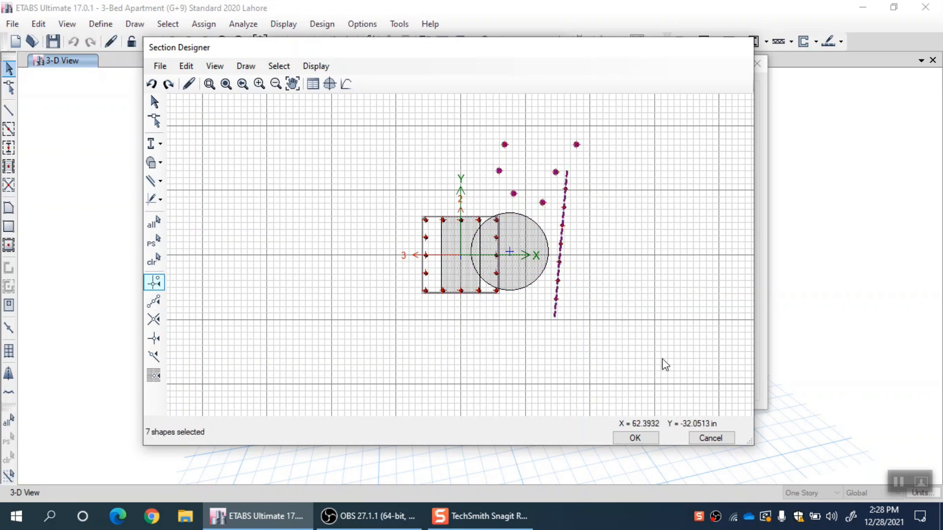
{"action": "key", "text": "Delete"}
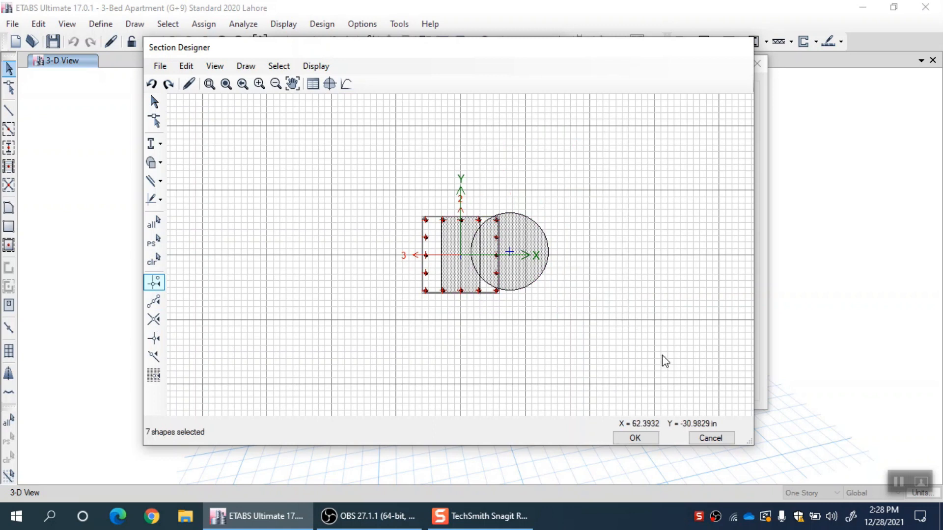
{"action": "left_click", "coordinate": [536, 279]}
{"action": "key", "text": "Delete"}
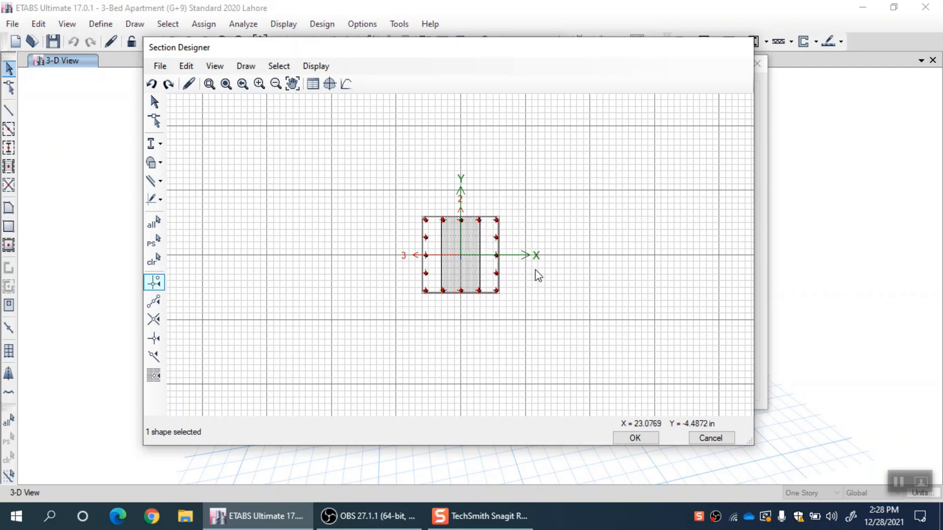
Delete the rectangular rebar pattern surrounding the concrete section
{"action": "left_click", "coordinate": [497, 270]}
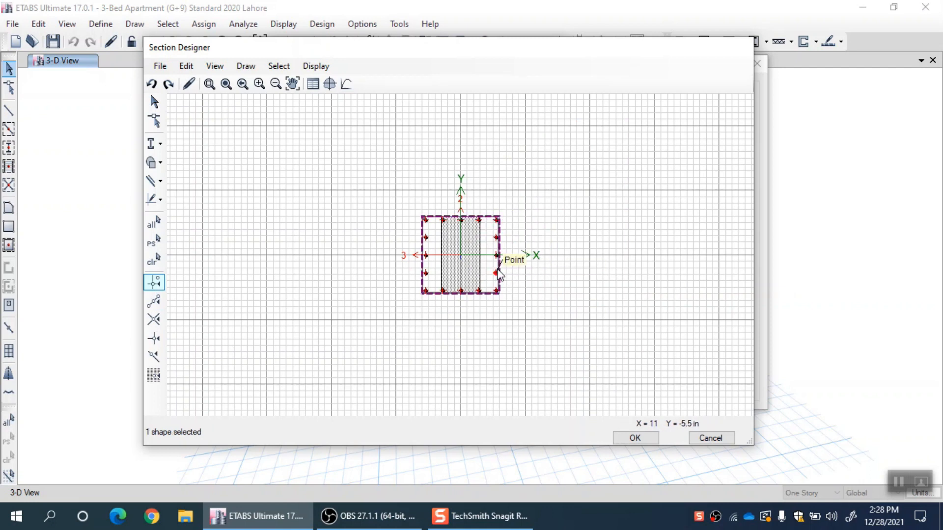
{"action": "left_click", "coordinate": [247, 69]}
{"action": "left_click", "coordinate": [294, 161]}
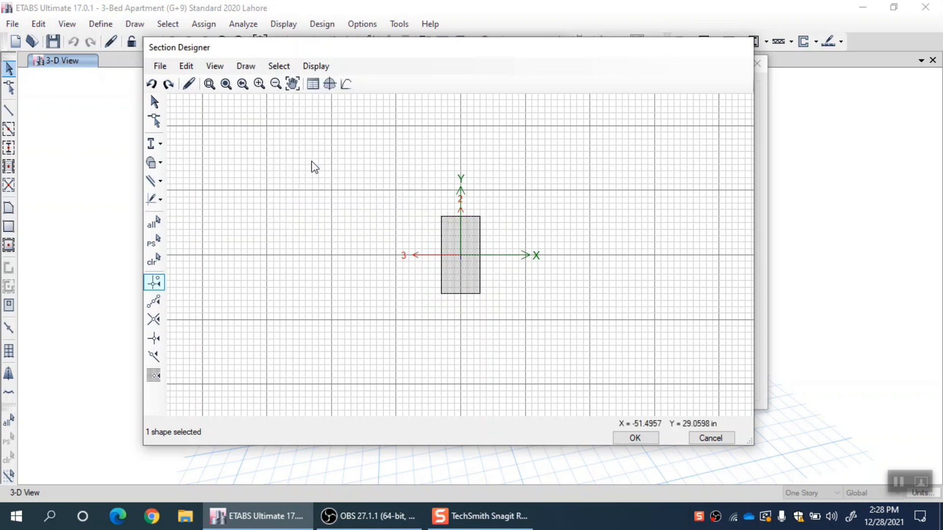
Place four single rebars inside the concrete rectangle, one near each corner
{"action": "left_click", "coordinate": [246, 66]}
{"action": "mouse_move", "coordinate": [280, 158]}
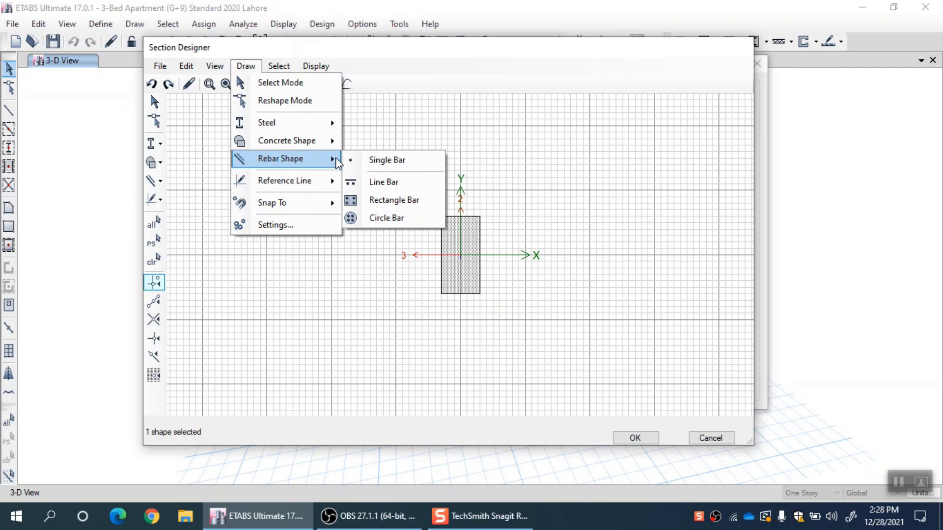
{"action": "left_click", "coordinate": [385, 158]}
{"action": "left_click", "coordinate": [450, 223]}
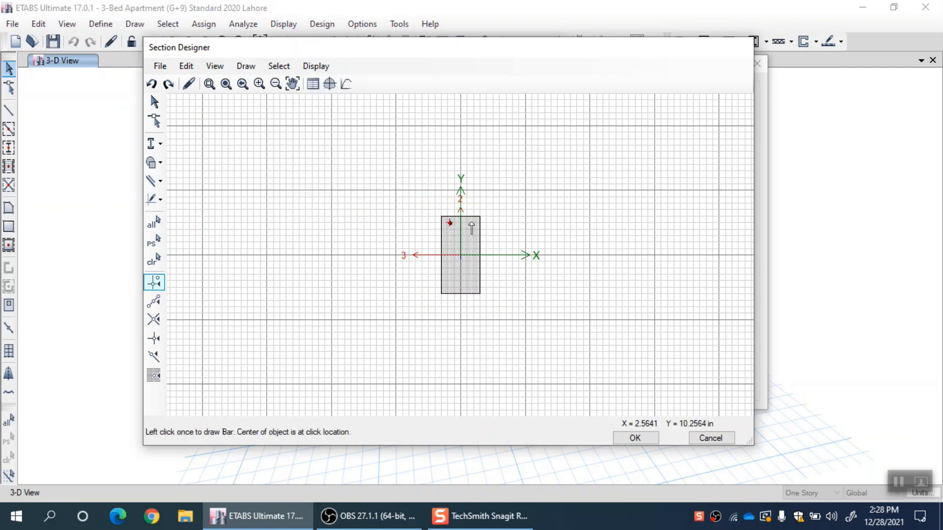
{"action": "left_click", "coordinate": [474, 222]}
{"action": "left_click", "coordinate": [474, 284]}
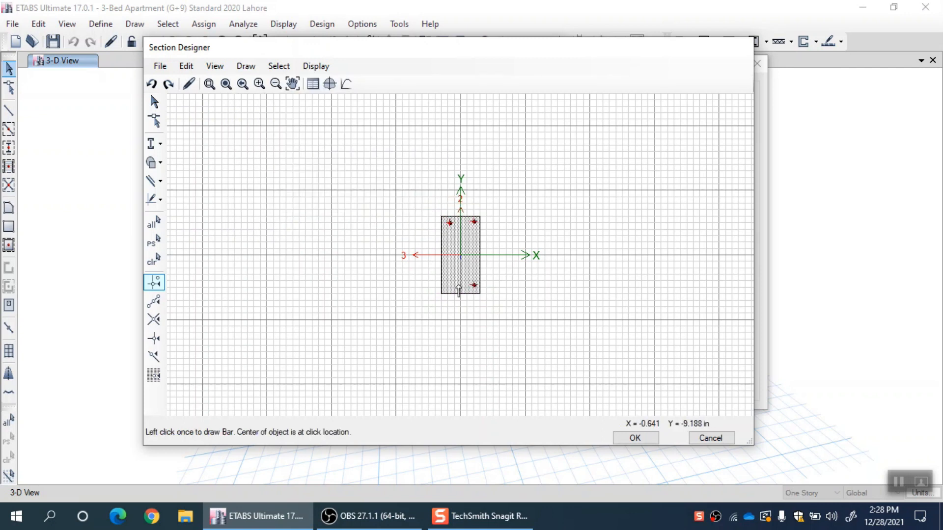
{"action": "left_click", "coordinate": [451, 286]}
{"action": "left_click", "coordinate": [157, 105]}
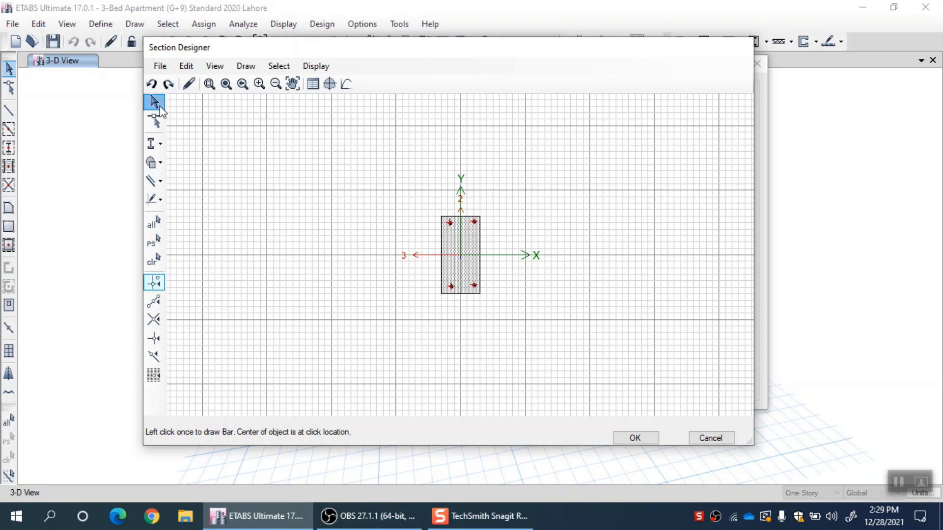
Examine the centre coordinates and bar size of the single rebar in the section's upper-left corner without changing them
{"action": "left_click", "coordinate": [226, 84]}
{"action": "left_click_drag", "start_coordinate": [428, 197], "coordinate": [523, 312]}
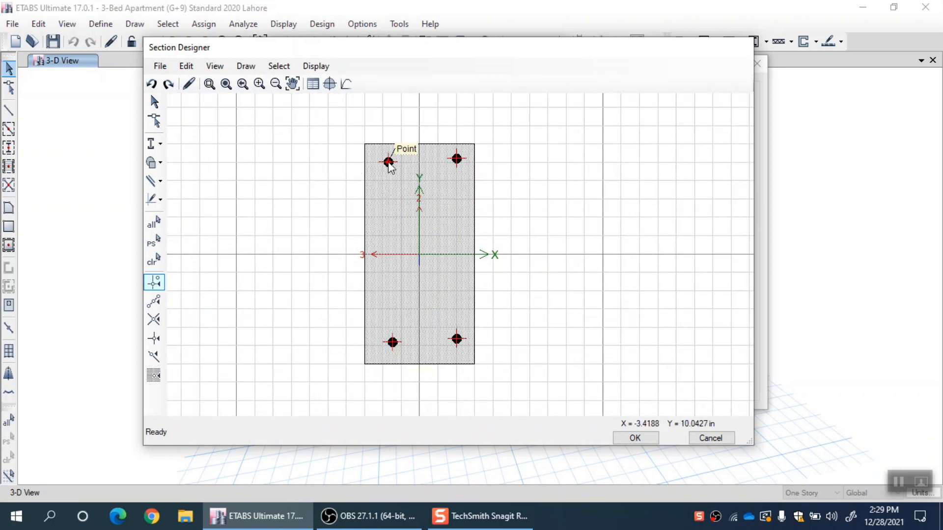
{"action": "left_click", "coordinate": [388, 162]}
{"action": "right_click", "coordinate": [388, 162]}
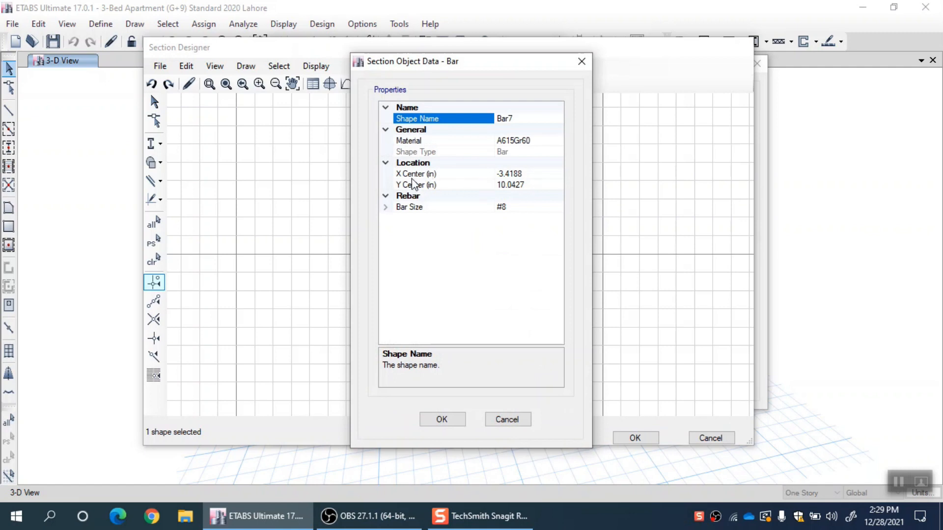
{"action": "left_click_drag", "start_coordinate": [488, 67], "coordinate": [237, 74]}
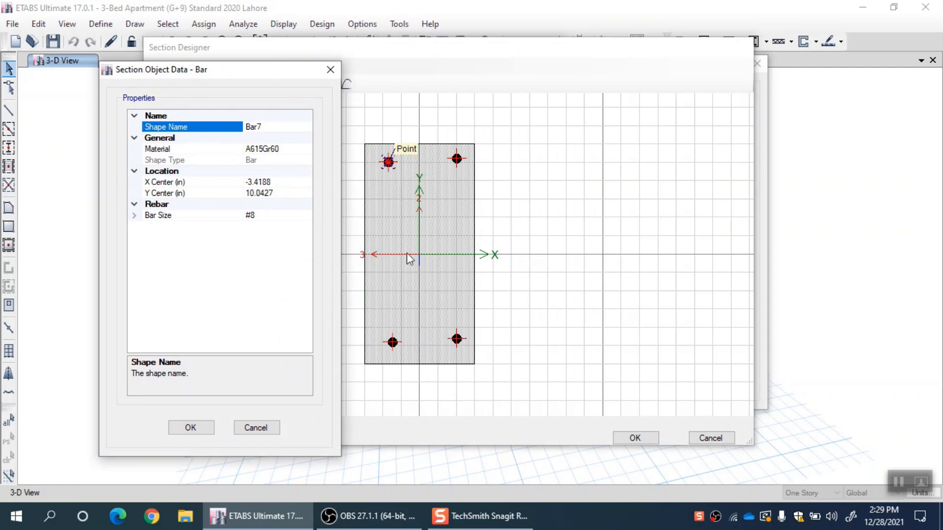
{"action": "left_click", "coordinate": [276, 185]}
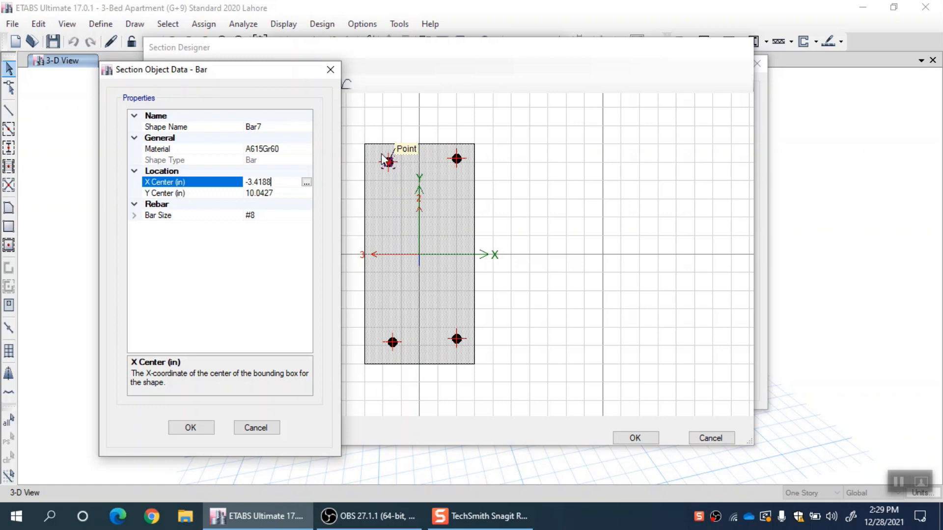
{"action": "left_click", "coordinate": [268, 426]}
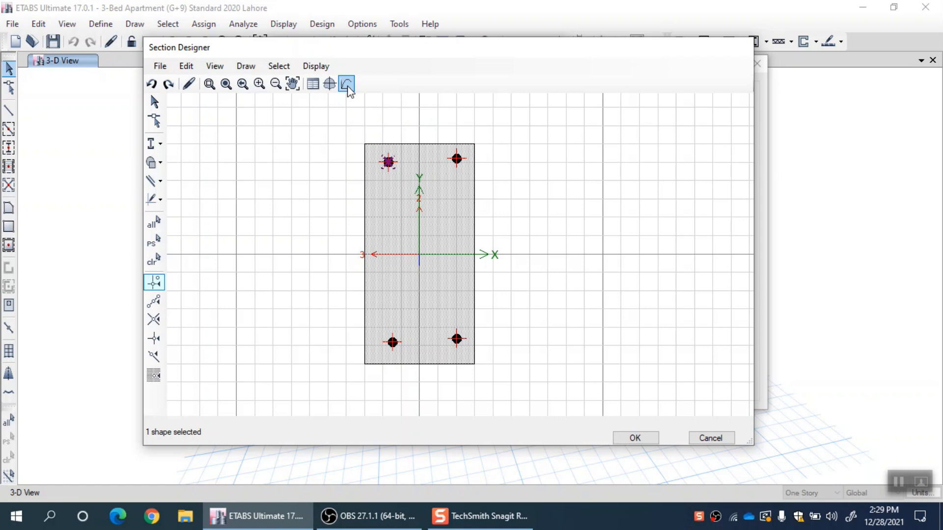
Review the calculated analysis and design properties of the concrete section
{"action": "left_click", "coordinate": [313, 84]}
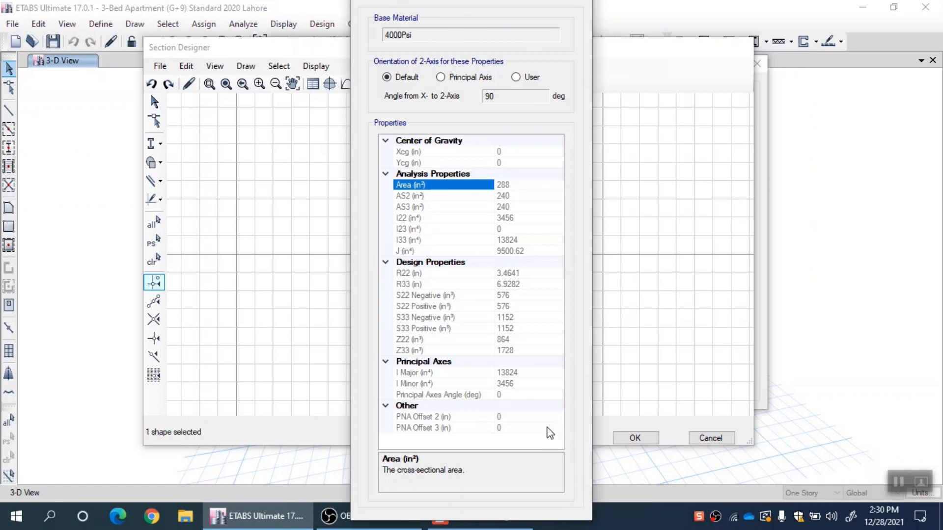
{"action": "key", "text": "Escape"}
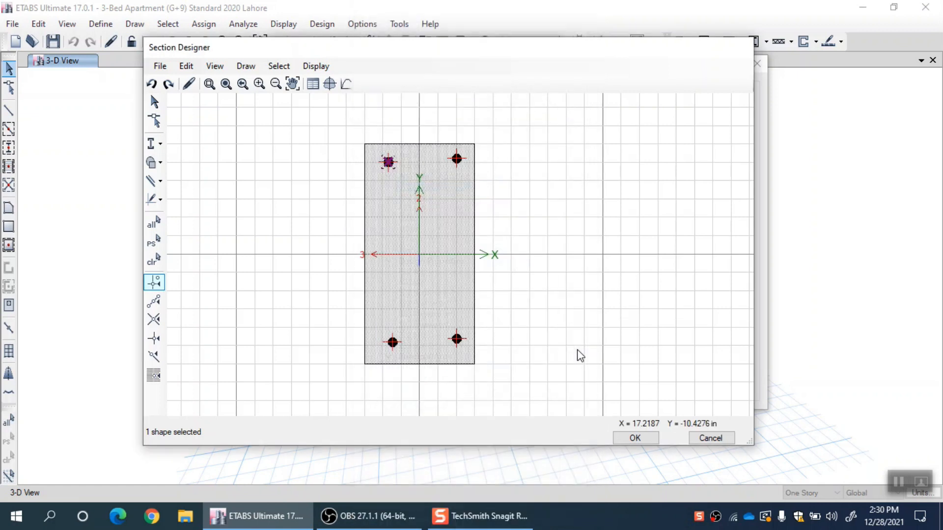
Examine the section's interaction surface with phi excluded, with phi excluded and Fy increased, and with phi included
{"action": "left_click", "coordinate": [332, 89]}
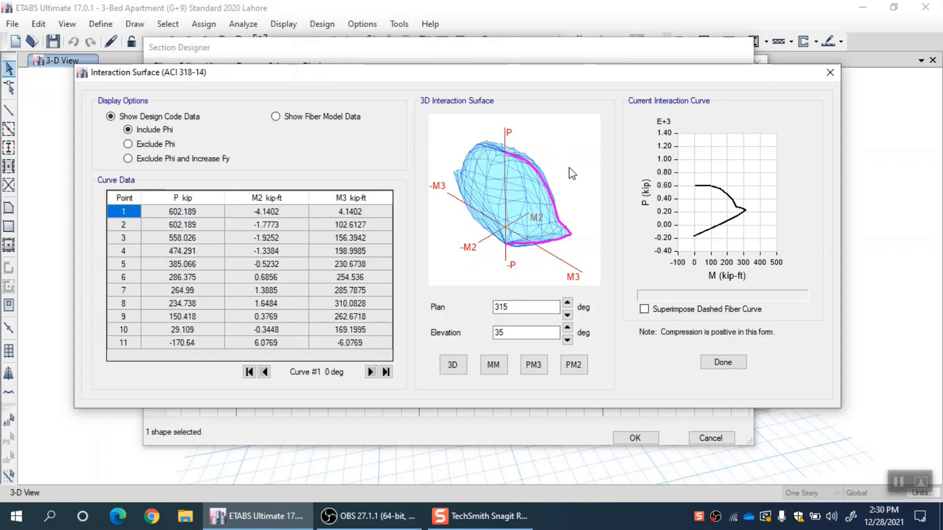
{"action": "left_click", "coordinate": [149, 144]}
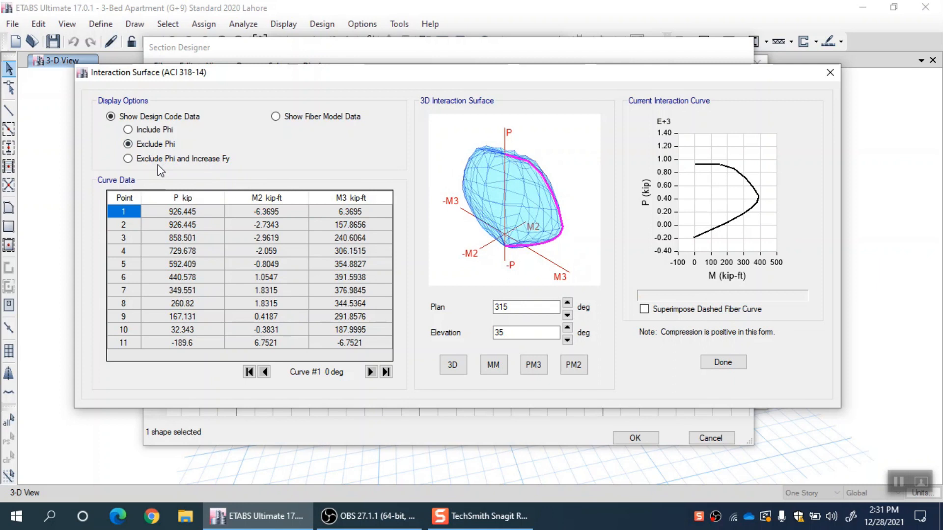
{"action": "left_click", "coordinate": [205, 161]}
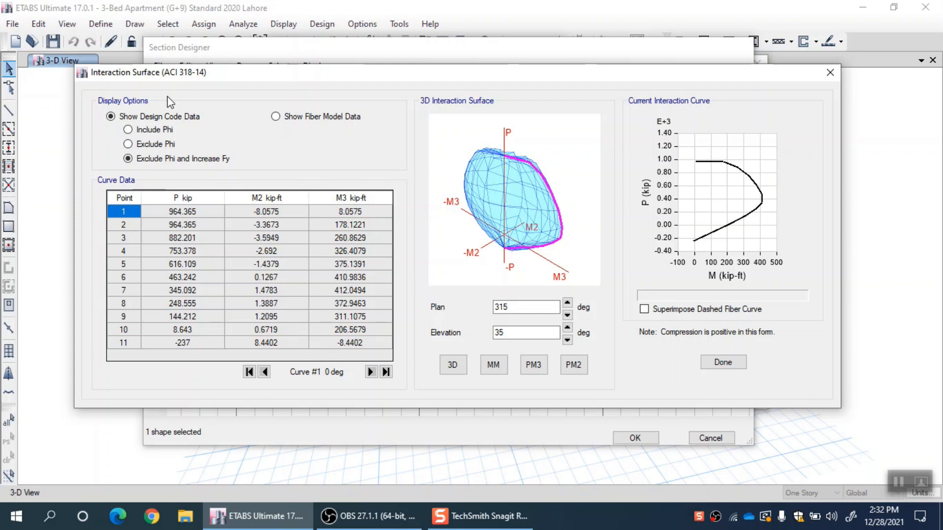
{"action": "left_click", "coordinate": [149, 130]}
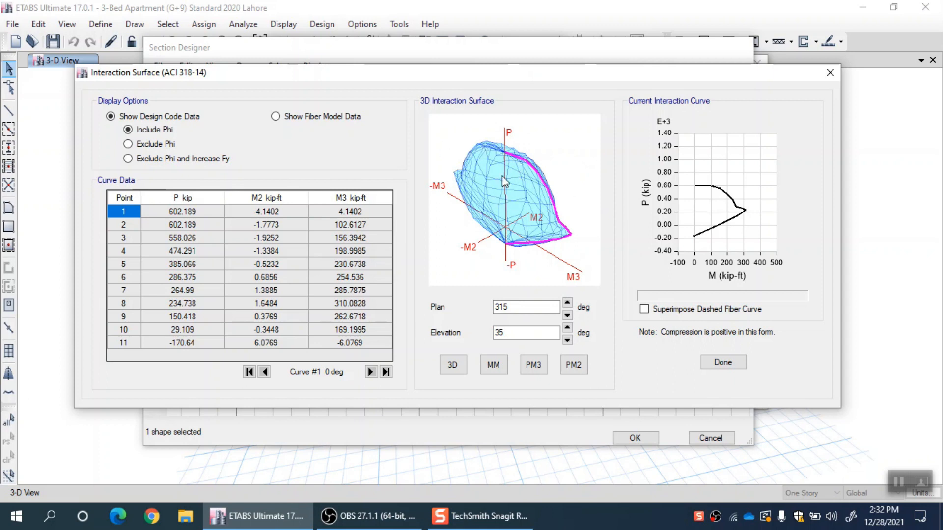
Rotate the 3D interaction surface to a plan angle of 135 degrees to examine it from the opposite side
{"action": "left_click", "coordinate": [568, 302]}
{"action": "left_click", "coordinate": [567, 302]}
{"action": "left_click", "coordinate": [567, 303]}
{"action": "left_click", "coordinate": [567, 303]}
{"action": "left_click", "coordinate": [567, 303]}
{"action": "left_click", "coordinate": [568, 302]}
{"action": "left_click", "coordinate": [567, 302]}
{"action": "left_click", "coordinate": [567, 303]}
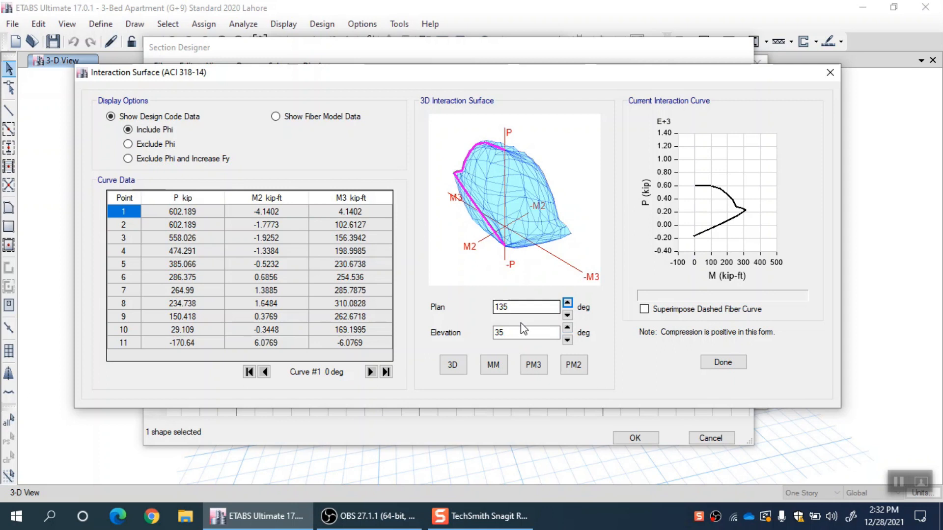
Examine the 3D interaction surface at various elevations, ending at elevation 150 degrees and plan 255 degrees
{"action": "left_click", "coordinate": [567, 328]}
{"action": "left_click", "coordinate": [567, 328]}
{"action": "left_click", "coordinate": [568, 328]}
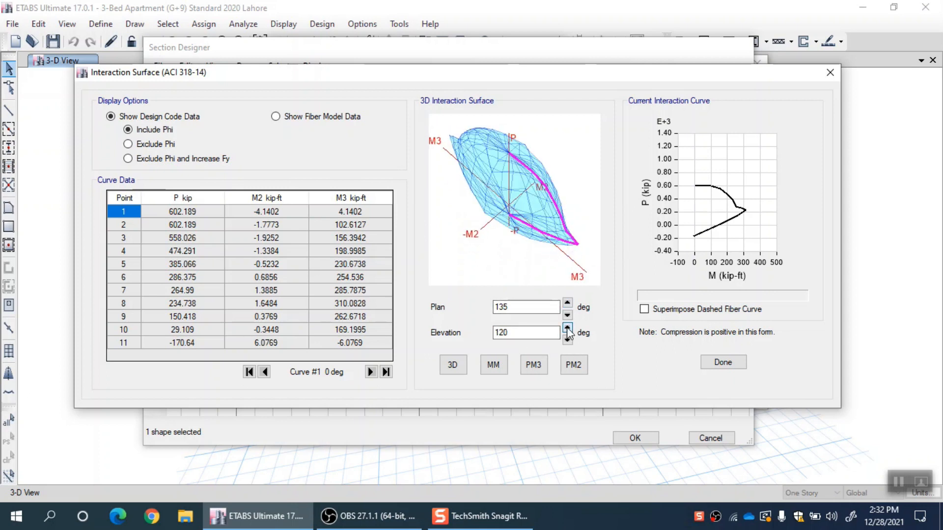
{"action": "left_click", "coordinate": [567, 328]}
{"action": "left_click", "coordinate": [567, 329]}
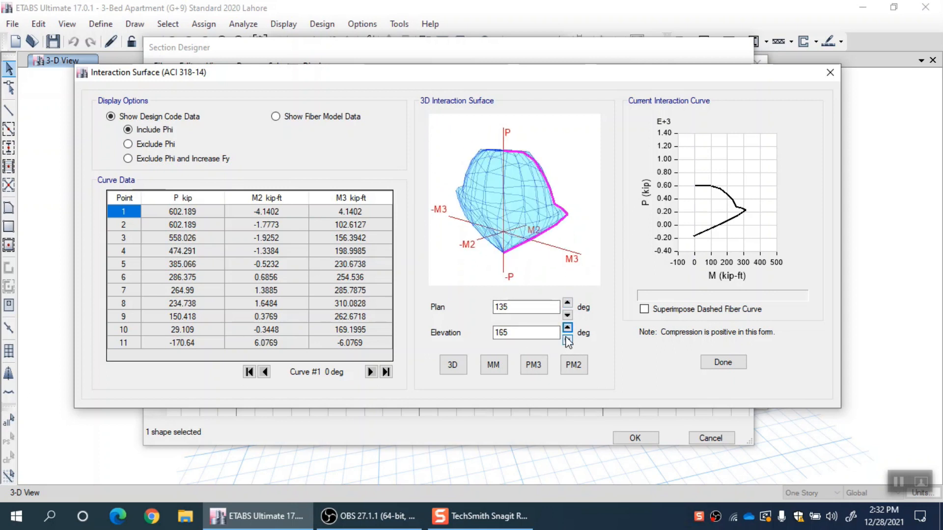
{"action": "left_click", "coordinate": [567, 340]}
{"action": "left_click", "coordinate": [567, 303]}
{"action": "left_click", "coordinate": [567, 302]}
{"action": "left_click", "coordinate": [567, 303]}
{"action": "left_click", "coordinate": [567, 302]}
{"action": "left_click", "coordinate": [567, 302]}
{"action": "left_click", "coordinate": [568, 303]}
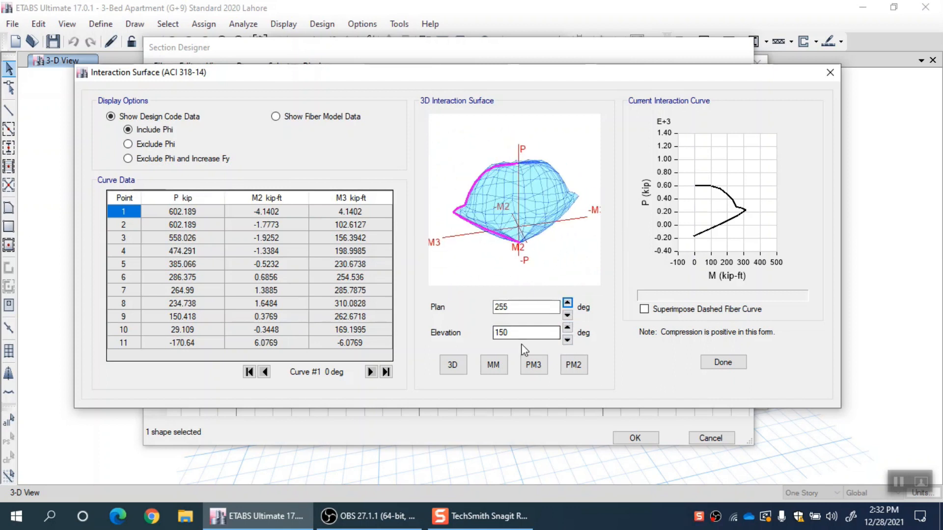
Examine the interaction surface in the MM, PM3 and PM2 views and return to the preset 3D view
{"action": "left_click", "coordinate": [490, 368]}
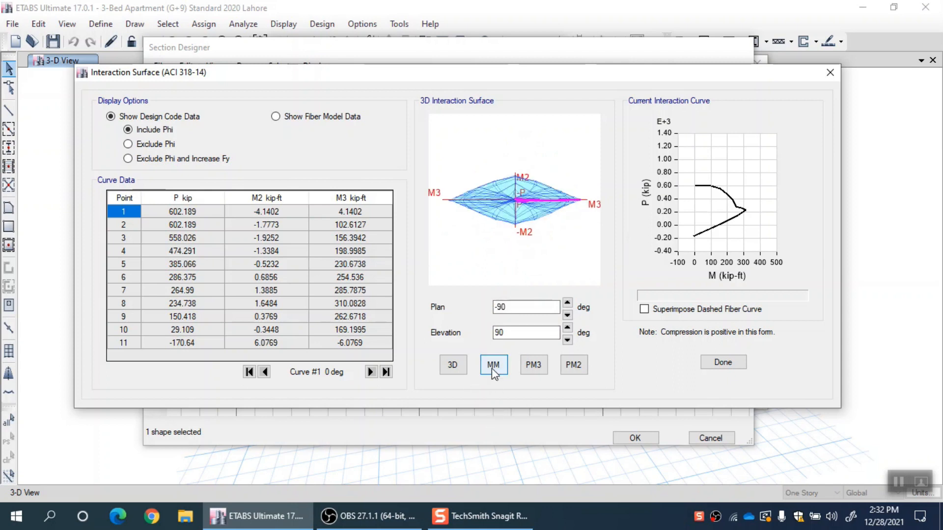
{"action": "left_click", "coordinate": [537, 367]}
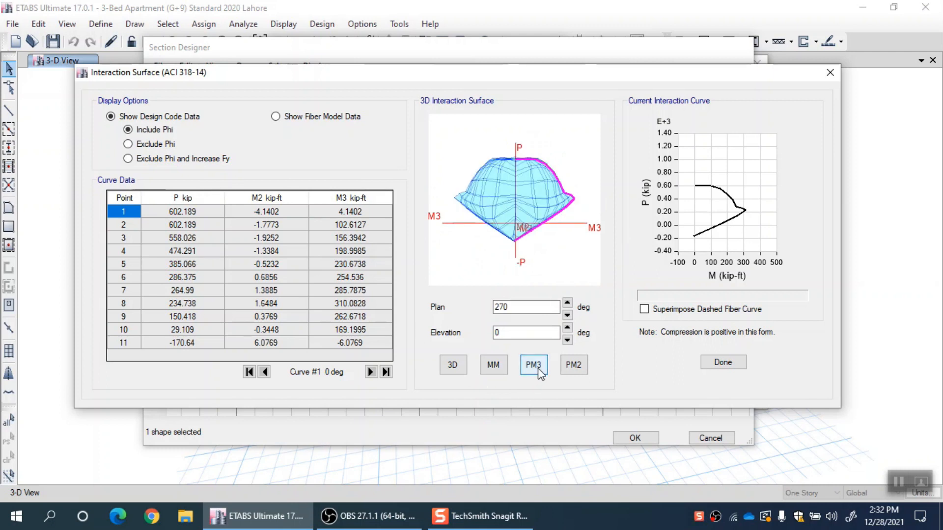
{"action": "left_click", "coordinate": [583, 371]}
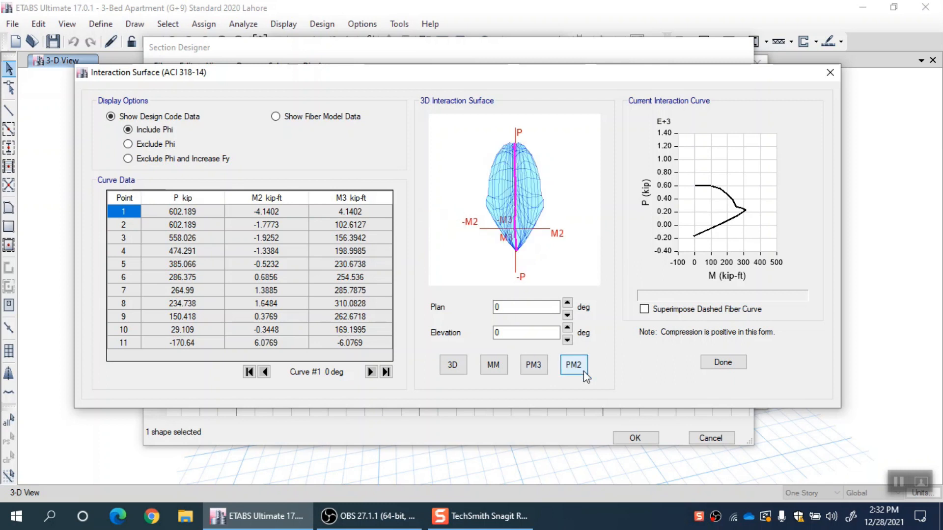
{"action": "left_click", "coordinate": [458, 368]}
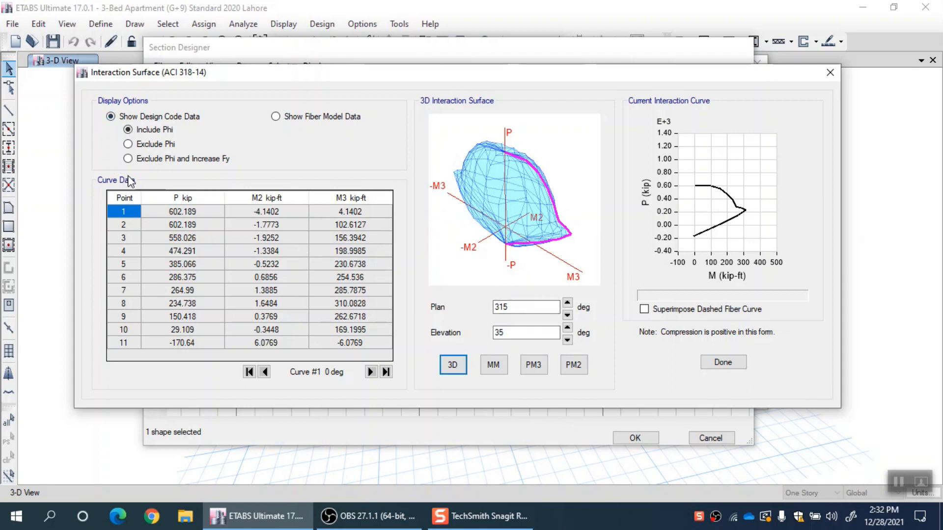
Compare the interaction surface from fiber model data with the one from design code data, ending on design code data
{"action": "left_click", "coordinate": [290, 120]}
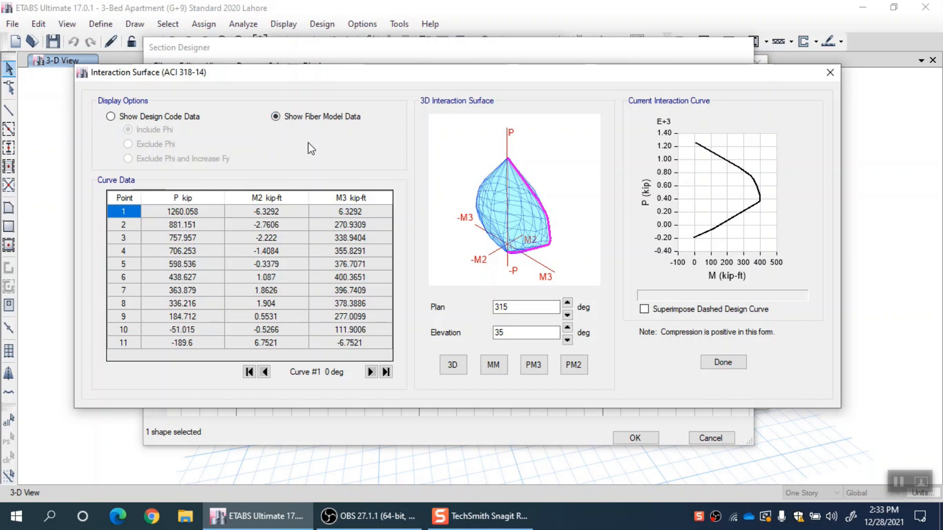
{"action": "left_click", "coordinate": [159, 117]}
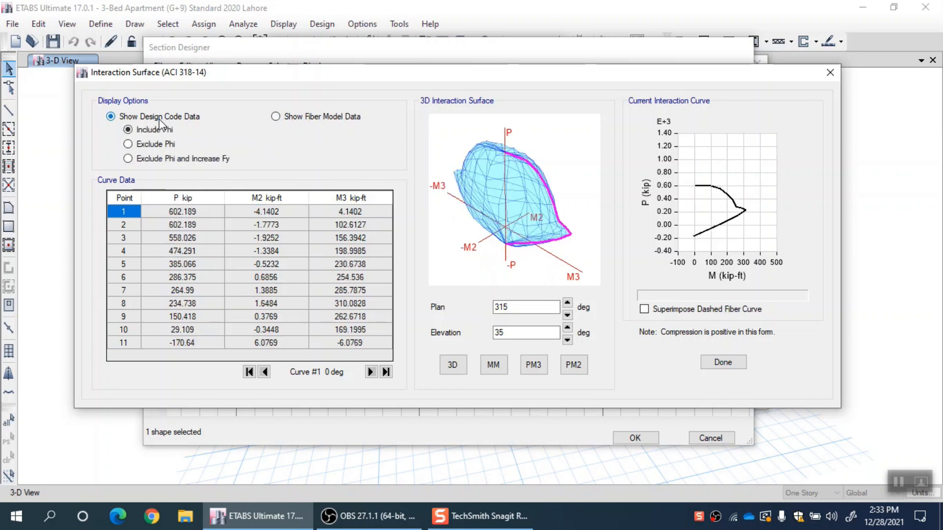
{"action": "left_click", "coordinate": [307, 117]}
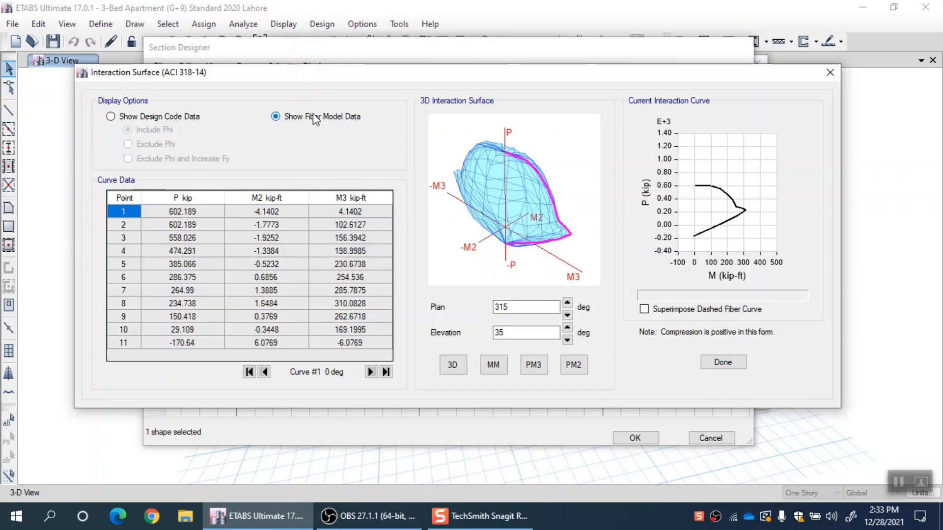
{"action": "left_click", "coordinate": [189, 117]}
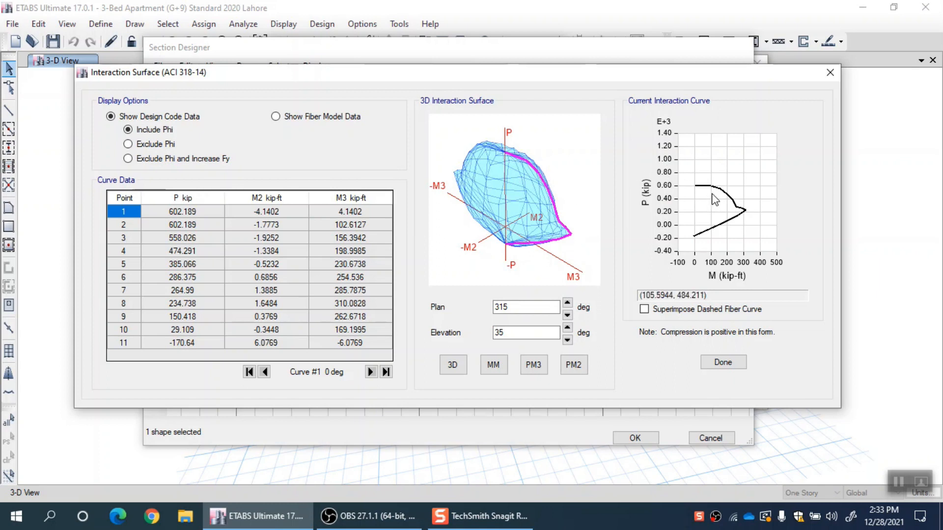
Rotate the surface to plan 45 degrees and temporarily superimpose the dashed fiber curve on the current interaction curve
{"action": "left_click", "coordinate": [567, 303]}
{"action": "left_click", "coordinate": [567, 302]}
{"action": "left_click", "coordinate": [567, 302]}
{"action": "left_click", "coordinate": [567, 303]}
{"action": "left_click", "coordinate": [567, 303]}
{"action": "left_click", "coordinate": [567, 303]}
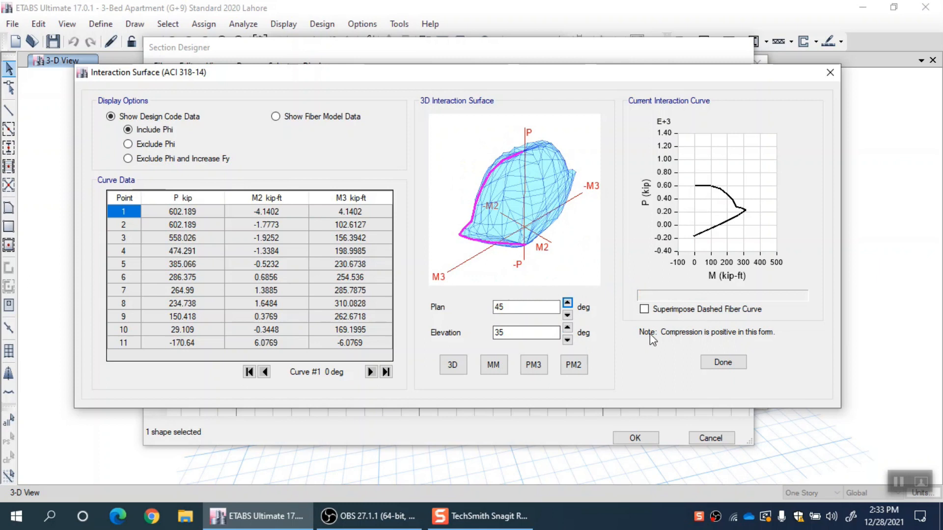
{"action": "left_click", "coordinate": [676, 312]}
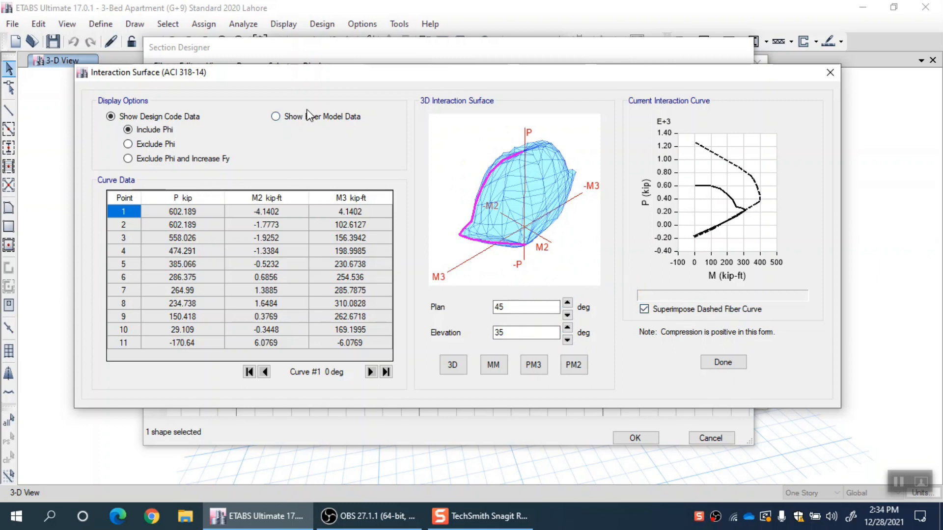
{"action": "left_click", "coordinate": [718, 309]}
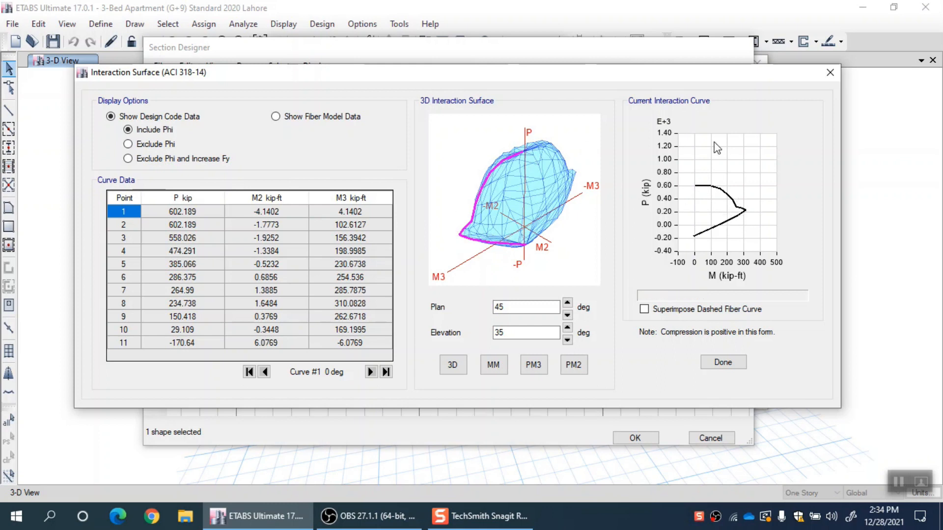
Examine the interaction surface from further plan and elevation angles, including plan 315 and elevation 30 degrees, and restore the preset 3D view
{"action": "left_click", "coordinate": [568, 303]}
{"action": "left_click", "coordinate": [567, 303]}
{"action": "left_click", "coordinate": [567, 303]}
{"action": "left_click", "coordinate": [567, 302]}
{"action": "left_click", "coordinate": [567, 303]}
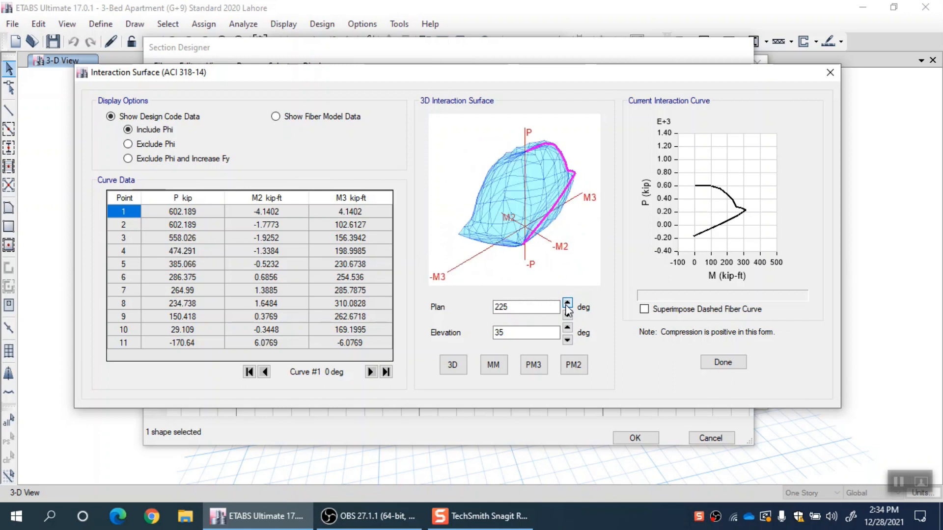
{"action": "left_click", "coordinate": [568, 303]}
{"action": "left_click", "coordinate": [568, 327]}
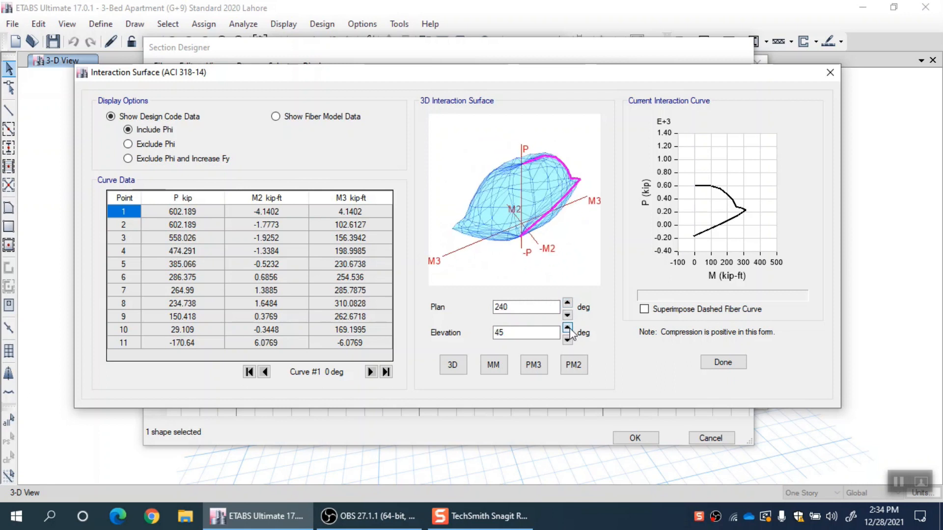
{"action": "left_click", "coordinate": [567, 340]}
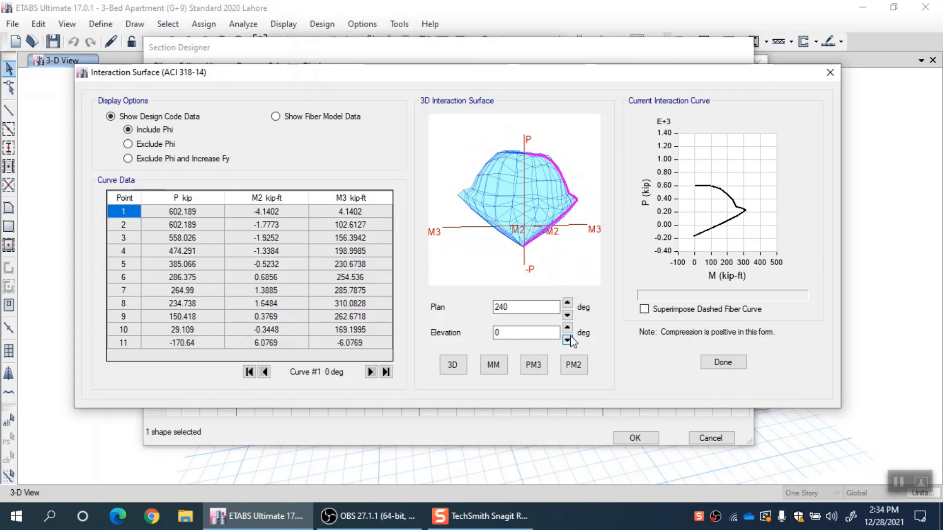
{"action": "left_click", "coordinate": [567, 302]}
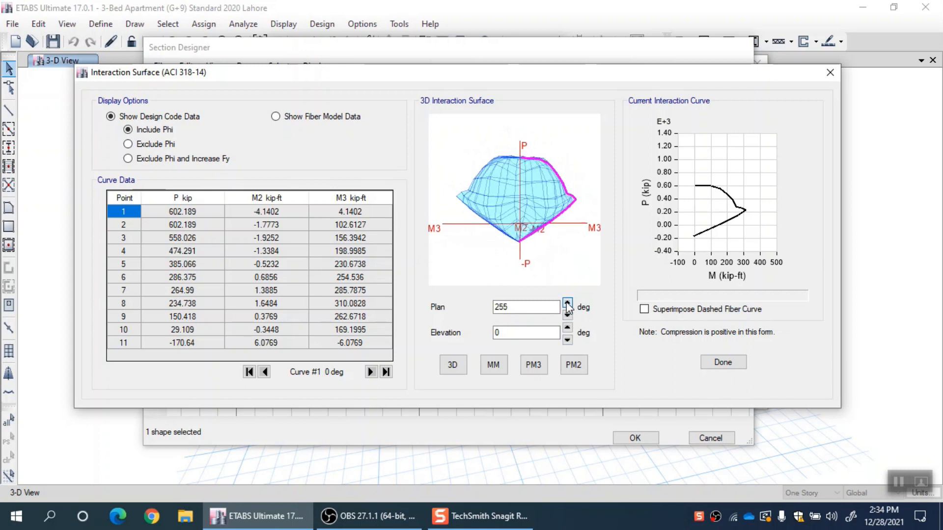
{"action": "left_click", "coordinate": [567, 328]}
{"action": "left_click", "coordinate": [567, 328]}
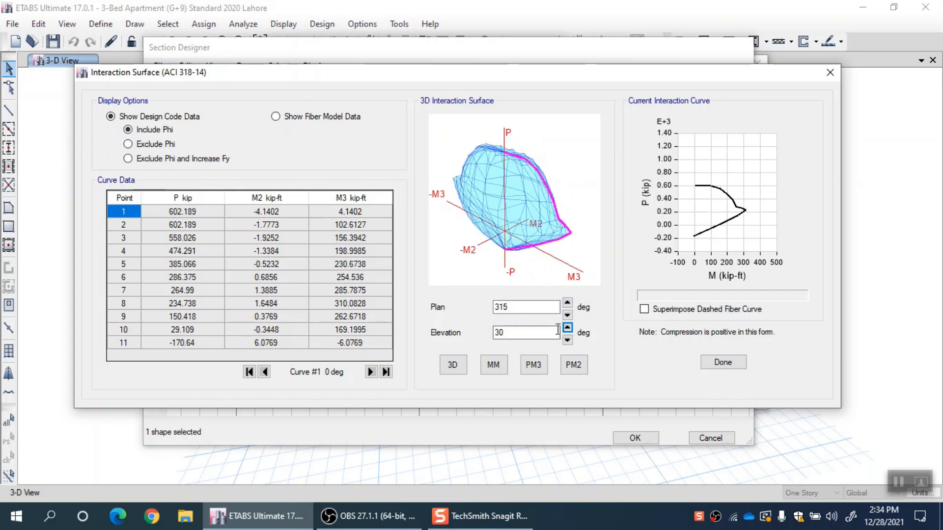
{"action": "left_click", "coordinate": [452, 366]}
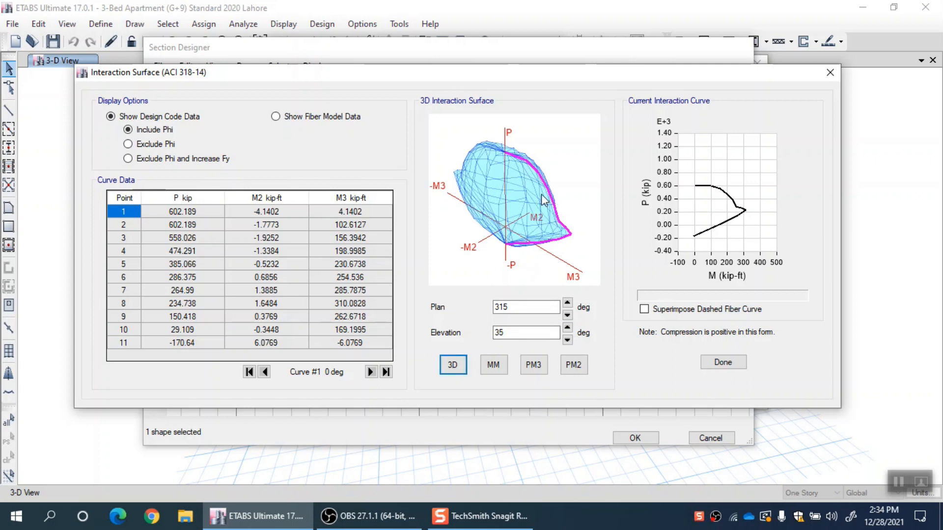
Step through the interaction curves from curve 2 at 15 degrees to curve 7 at 90 degrees
{"action": "left_click", "coordinate": [370, 371]}
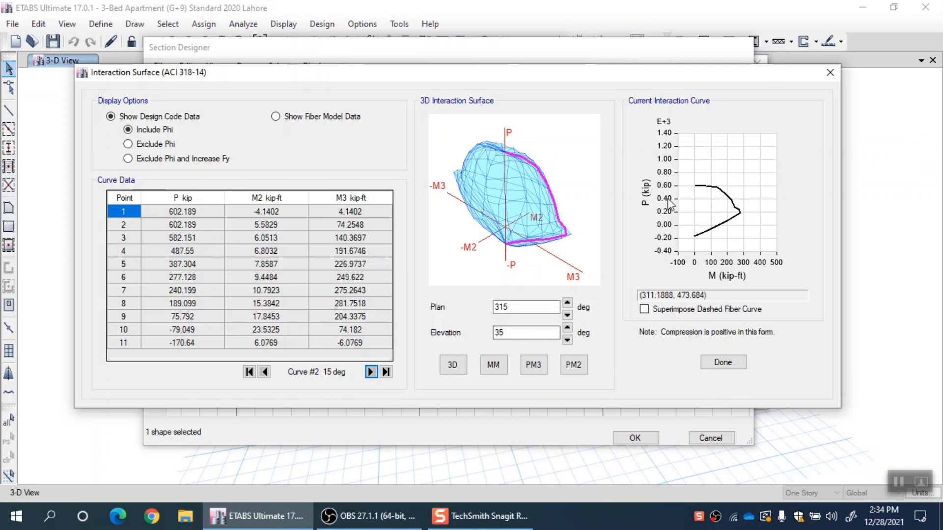
{"action": "left_click", "coordinate": [371, 371]}
{"action": "left_click", "coordinate": [371, 372]}
{"action": "left_click", "coordinate": [370, 372]}
{"action": "left_click", "coordinate": [371, 372]}
{"action": "left_click", "coordinate": [371, 372]}
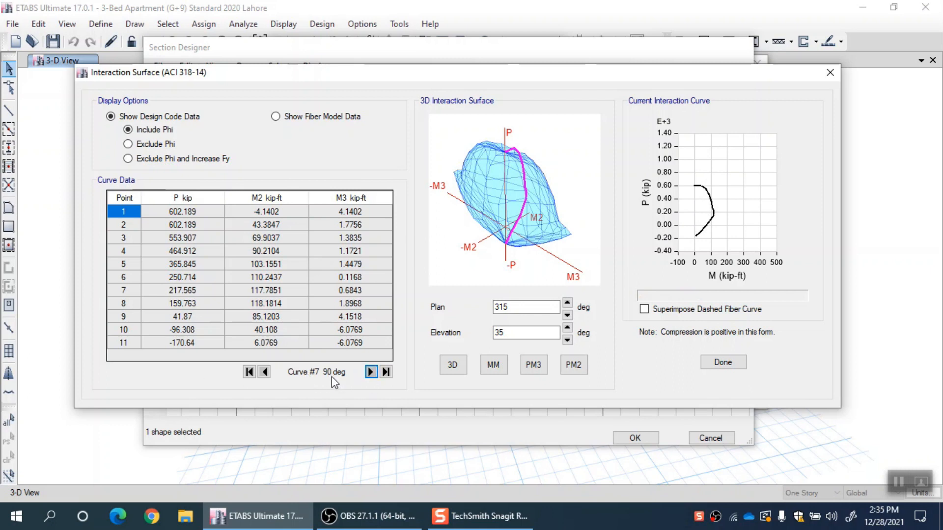
Review the remaining interaction curves up to curve 19 at 270 degrees and close the interaction surface
{"action": "left_click", "coordinate": [371, 372]}
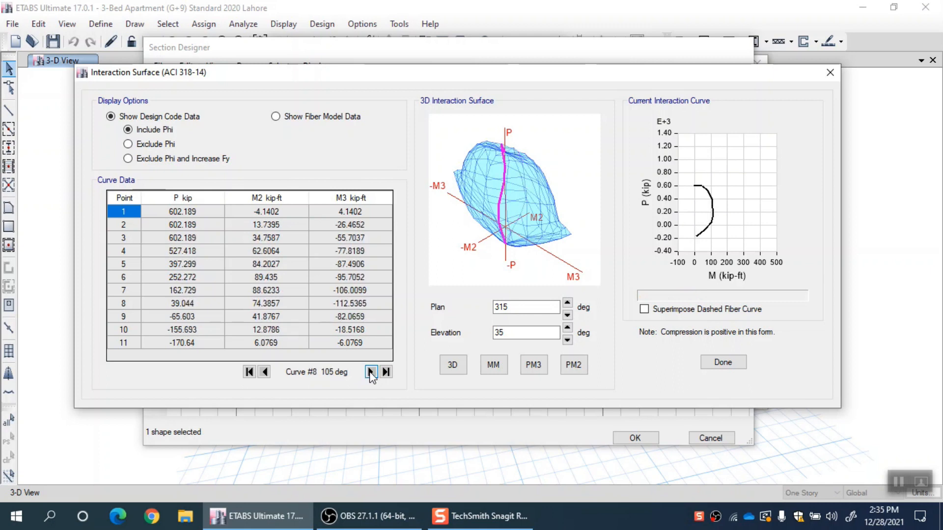
{"action": "left_click", "coordinate": [371, 373]}
{"action": "left_click", "coordinate": [371, 372]}
{"action": "left_click", "coordinate": [371, 373]}
{"action": "left_click", "coordinate": [371, 373]}
{"action": "left_click", "coordinate": [371, 373]}
{"action": "left_click", "coordinate": [371, 372]}
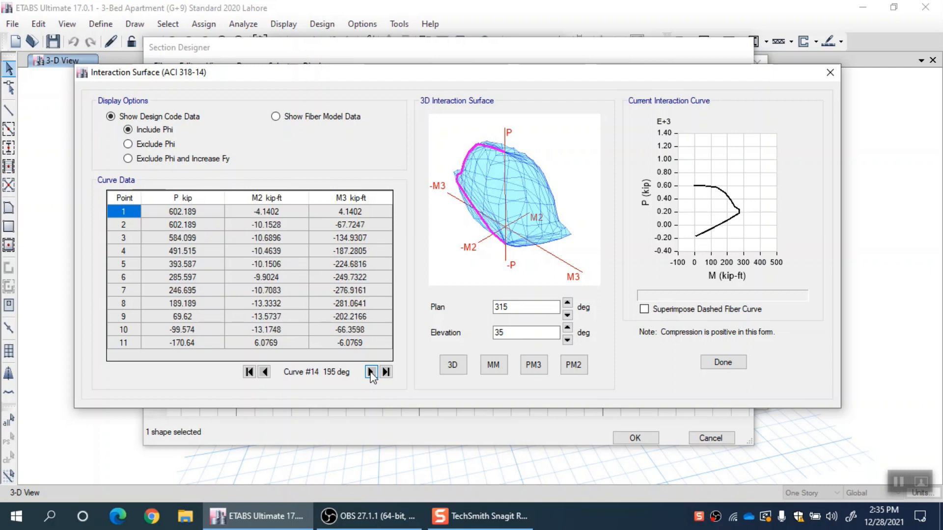
{"action": "left_click", "coordinate": [370, 372]}
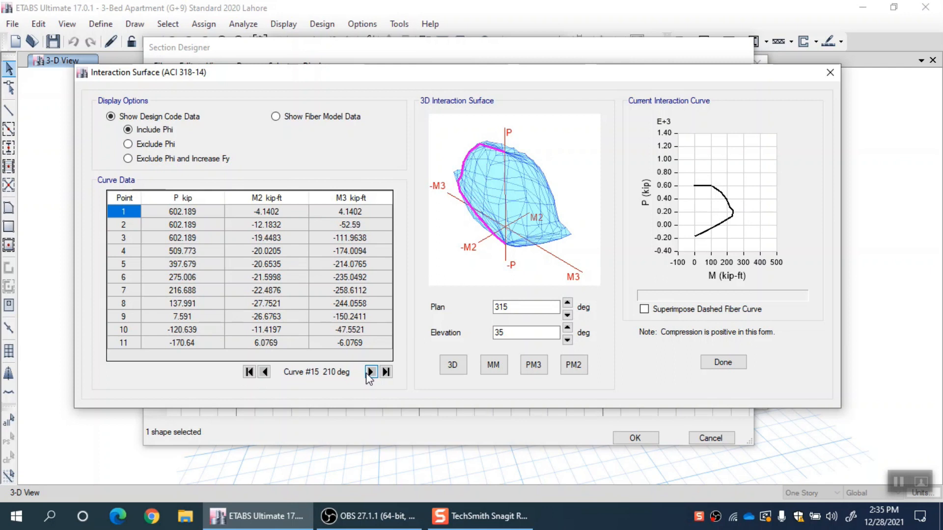
{"action": "left_click", "coordinate": [371, 372]}
{"action": "left_click", "coordinate": [371, 372]}
{"action": "left_click", "coordinate": [371, 372]}
{"action": "left_click", "coordinate": [371, 373]}
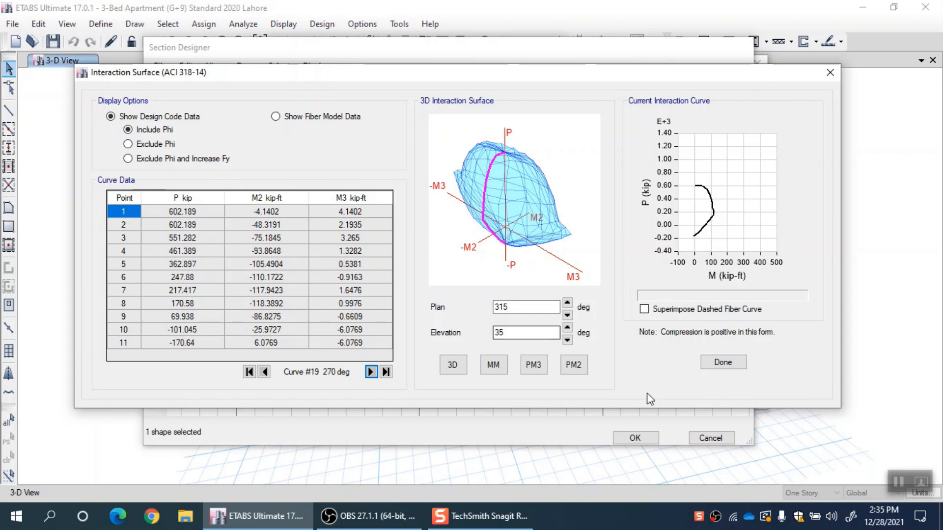
{"action": "left_click", "coordinate": [723, 362]}
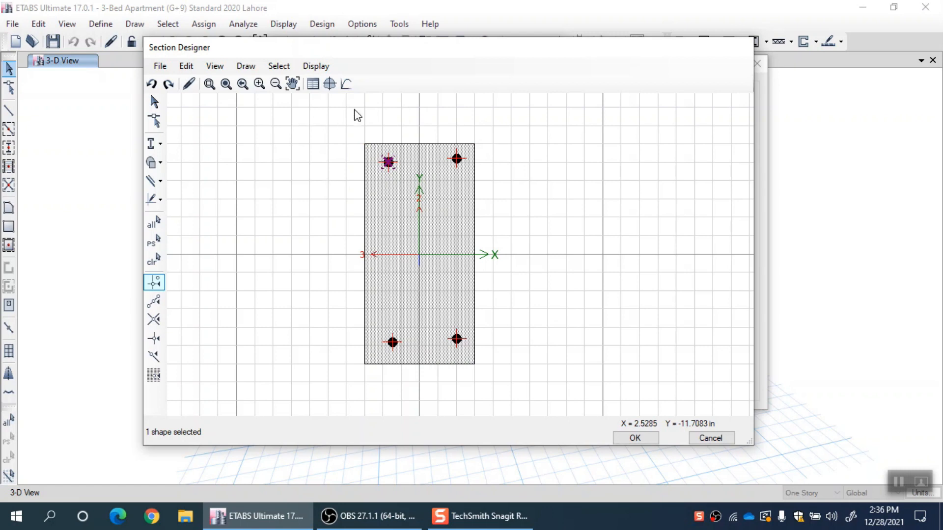
Examine the section's moment curvature plot alongside the rebar layout and close the plot
{"action": "left_click", "coordinate": [348, 85]}
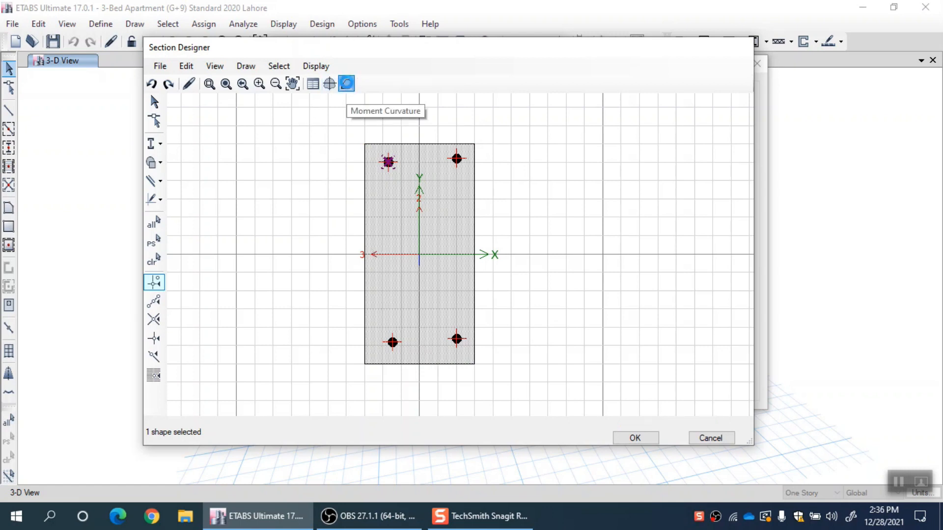
{"action": "mouse_move", "coordinate": [320, 58]}
{"action": "left_mouse_down"}
{"action": "mouse_move", "coordinate": [383, 381]}
{"action": "mouse_move", "coordinate": [350, 39]}
{"action": "left_mouse_up"}
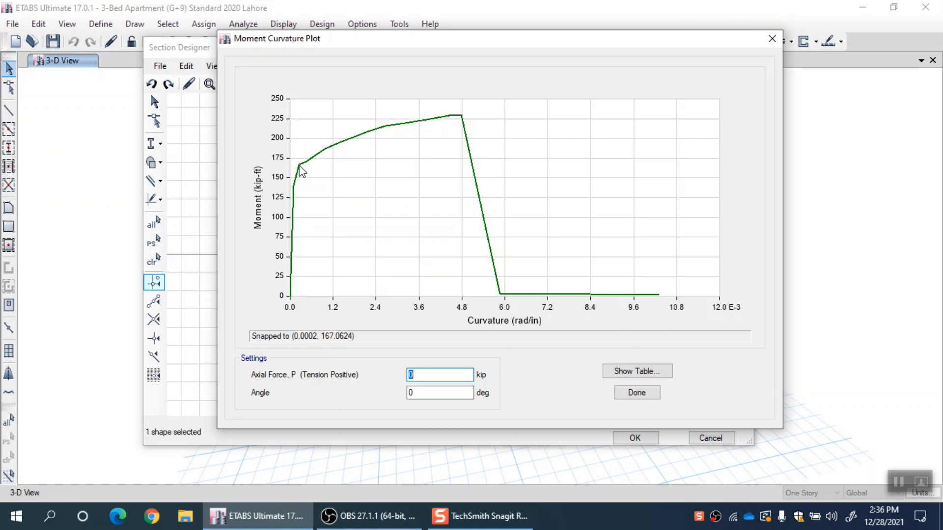
{"action": "left_click_drag", "start_coordinate": [406, 43], "coordinate": [426, 275]}
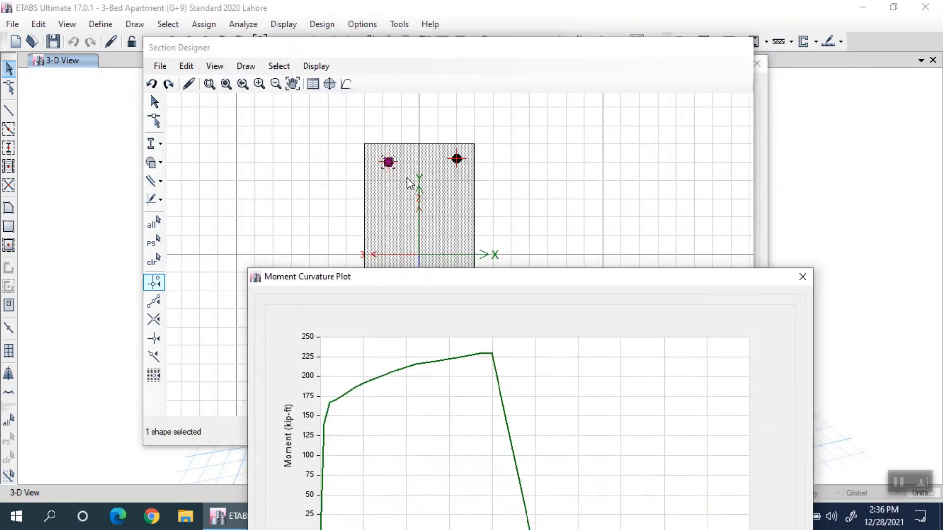
{"action": "left_click_drag", "start_coordinate": [463, 280], "coordinate": [377, 18]}
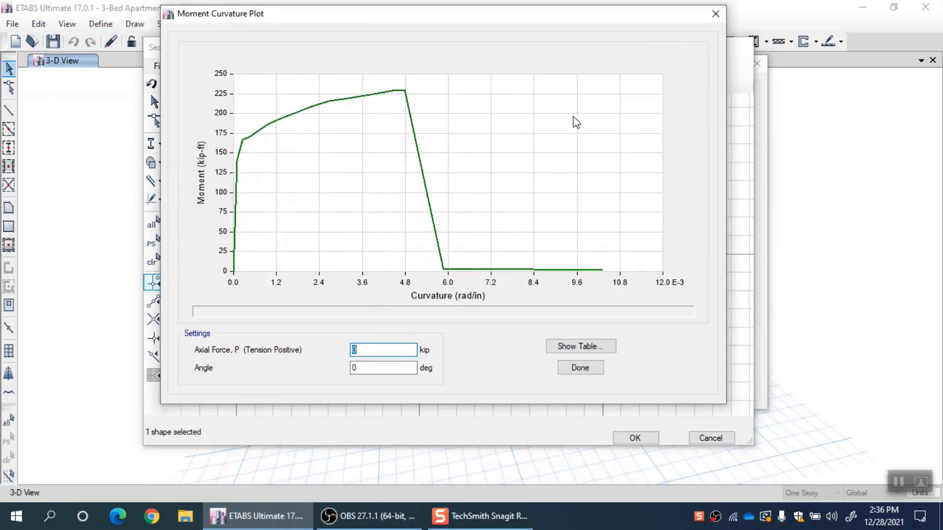
{"action": "left_click", "coordinate": [717, 14]}
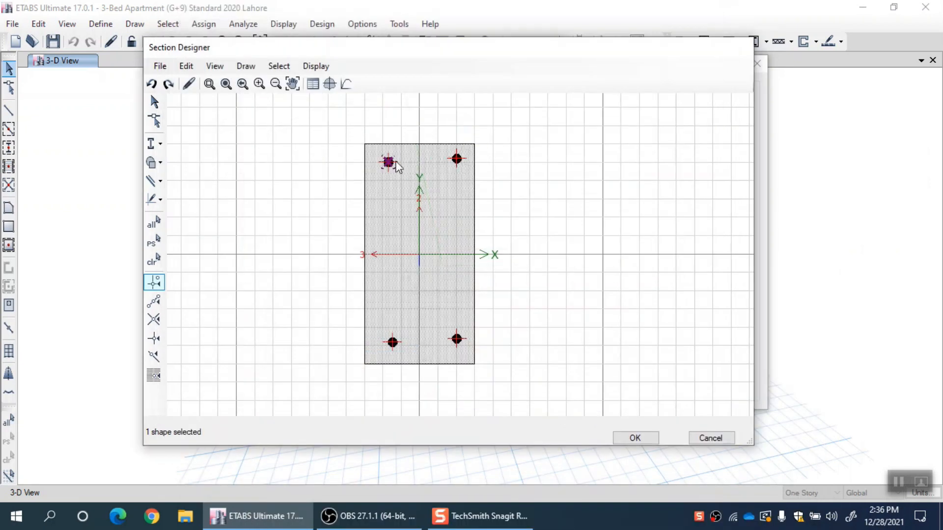
Review the material, location and bar size of the upper-left corner rebar and close its object data
{"action": "right_click", "coordinate": [389, 160]}
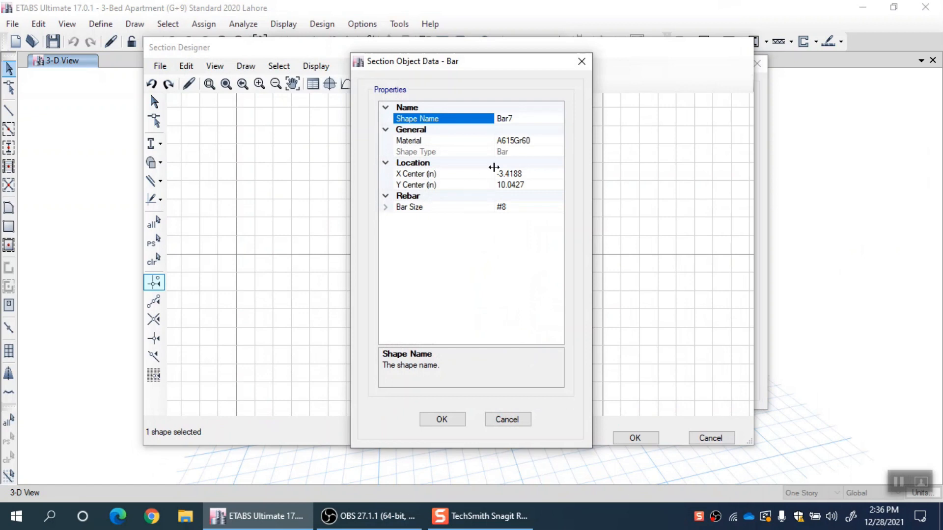
{"action": "left_click", "coordinate": [550, 140]}
{"action": "left_click", "coordinate": [516, 144]}
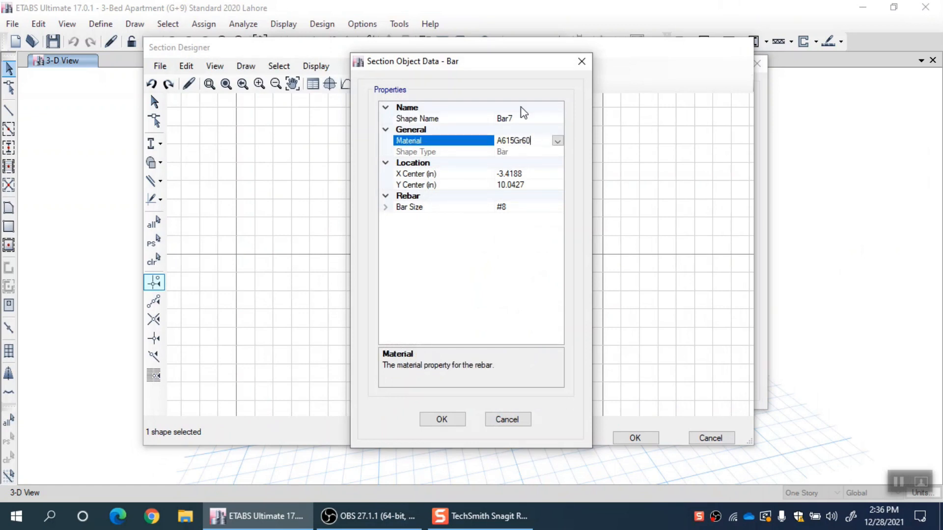
{"action": "left_click_drag", "start_coordinate": [510, 60], "coordinate": [732, 46]}
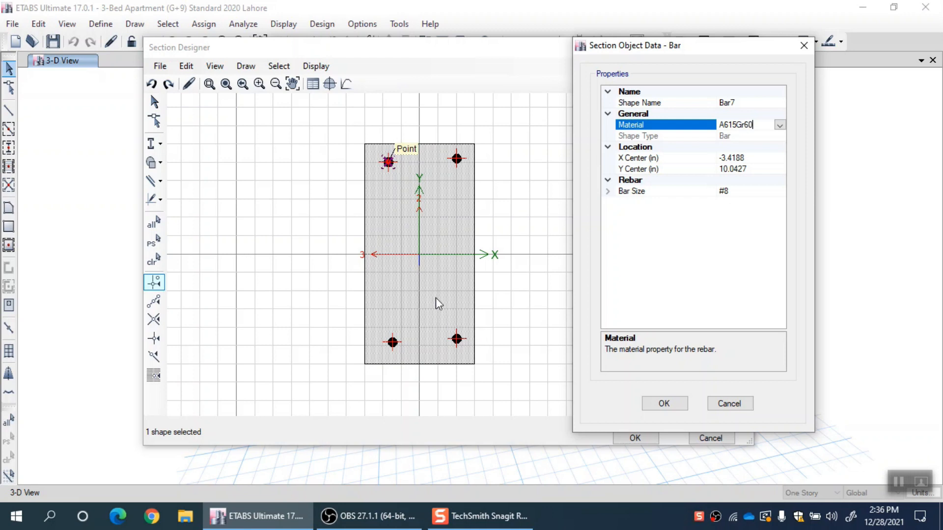
{"action": "left_click", "coordinate": [803, 45]}
Show the section's moment curvature plot and examine it for an axial force of 10 kip
{"action": "left_click", "coordinate": [347, 84]}
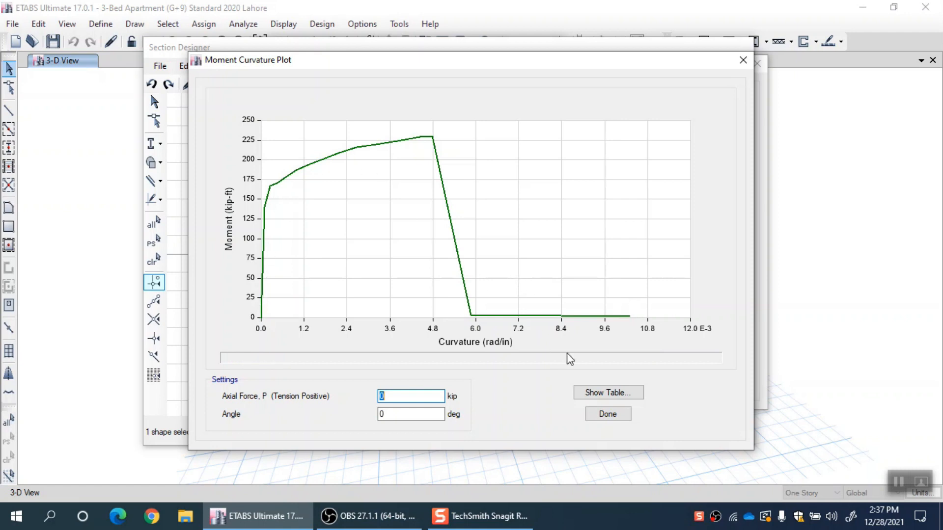
{"action": "left_click_drag", "start_coordinate": [408, 58], "coordinate": [428, 56]}
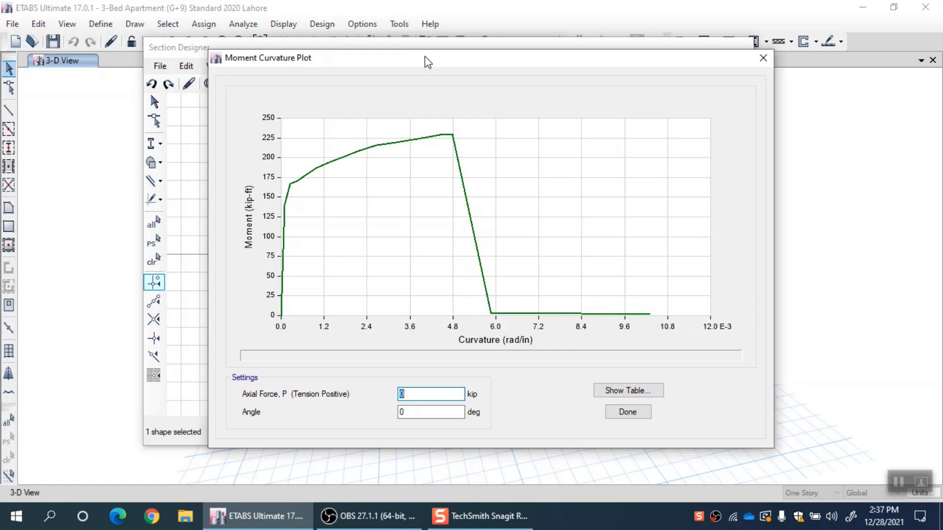
{"action": "mouse_move", "coordinate": [436, 139]}
{"action": "type", "text": "10"}
{"action": "left_click", "coordinate": [433, 411]}
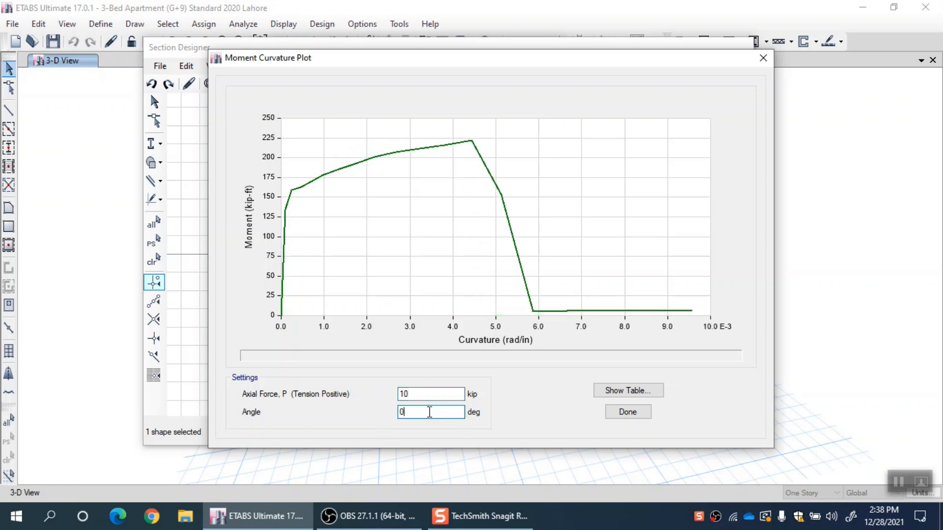
{"action": "mouse_move", "coordinate": [294, 196]}
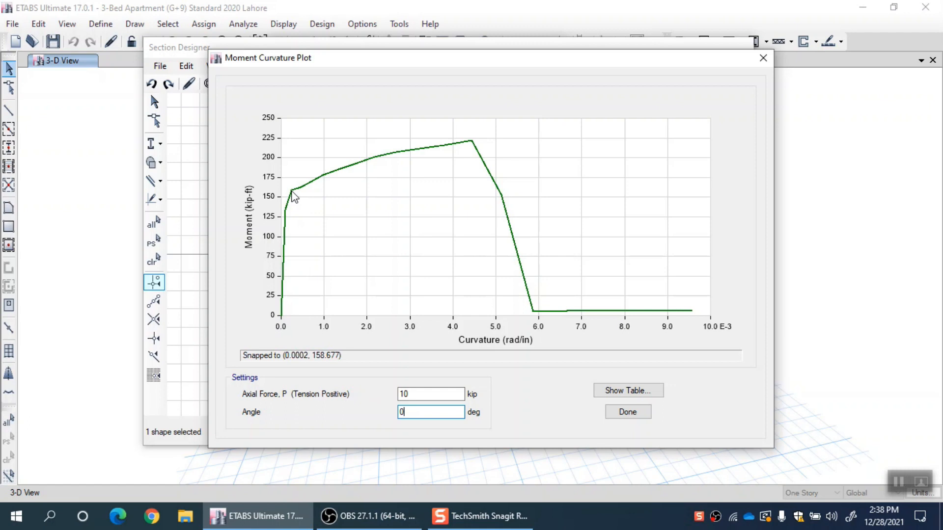
Set the axial force to 100 kip and examine the moment curvature plot
{"action": "left_click", "coordinate": [425, 393]}
{"action": "type", "text": "0"}
{"action": "left_click", "coordinate": [415, 413]}
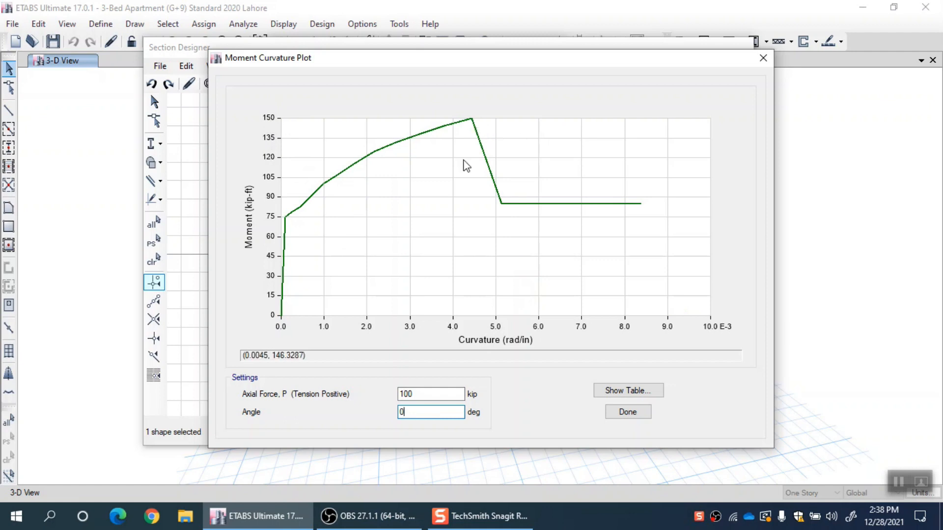
Reset the axial force of the moment curvature plot to 0 kip
{"action": "double_click", "coordinate": [421, 393]}
{"action": "type", "text": "0"}
{"action": "left_click", "coordinate": [420, 411]}
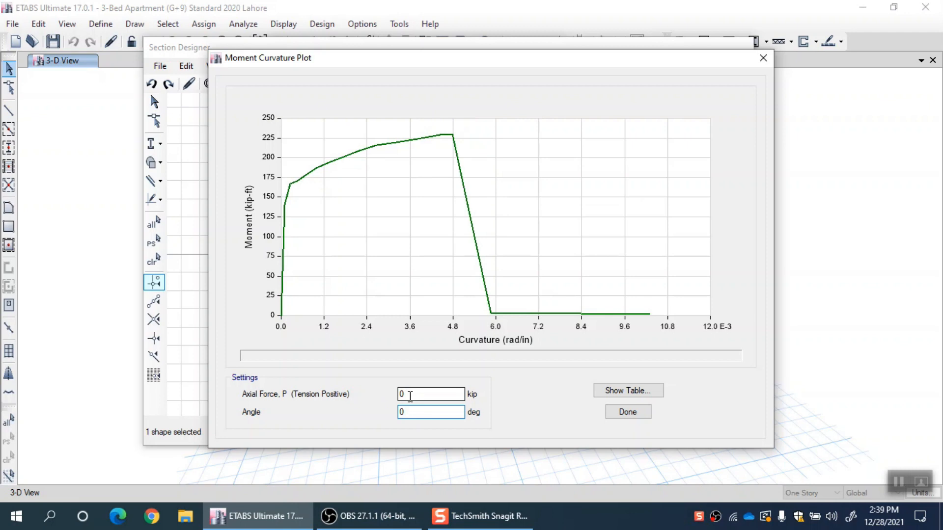
Examine the section's axes and rebar layout beside the moment curvature plot for zero axial force and zero angle
{"action": "left_click", "coordinate": [410, 396]}
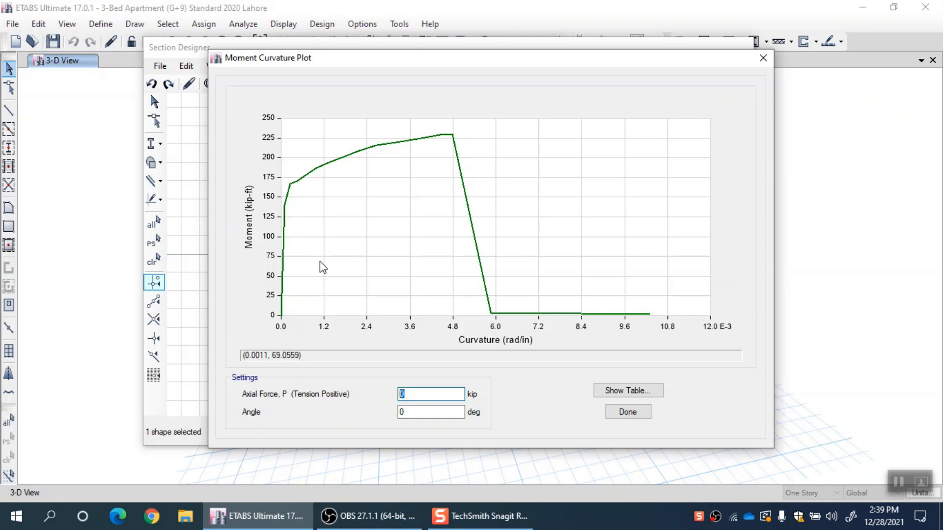
{"action": "left_click", "coordinate": [420, 393]}
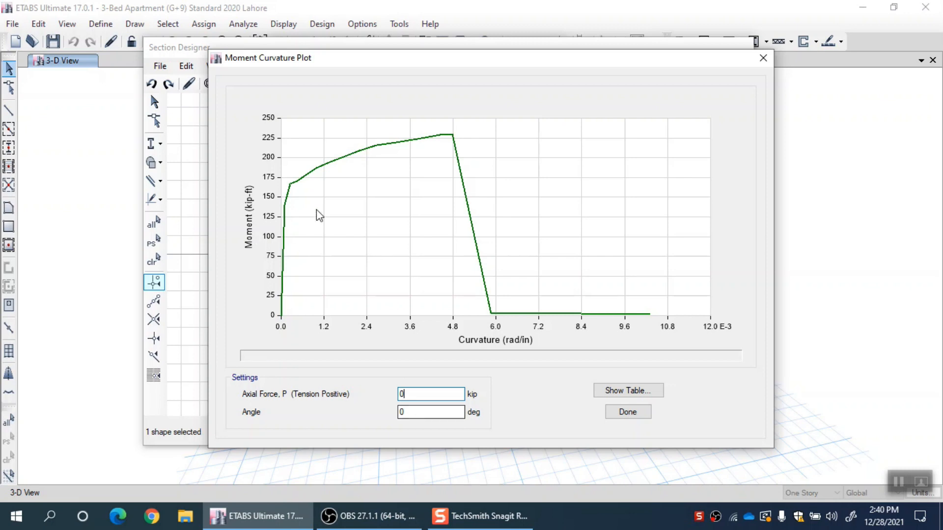
{"action": "left_click_drag", "start_coordinate": [420, 394], "coordinate": [370, 395]}
{"action": "left_click_drag", "start_coordinate": [280, 64], "coordinate": [329, 131]}
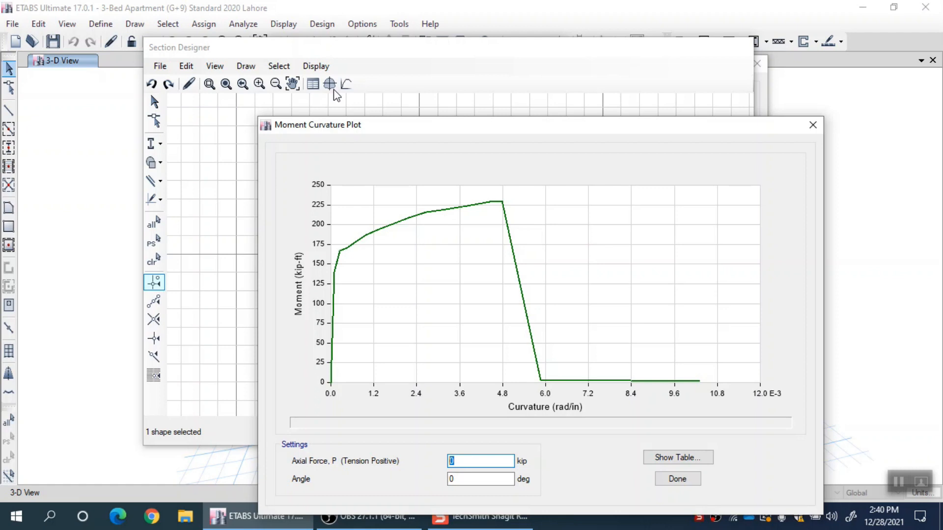
{"action": "left_click_drag", "start_coordinate": [346, 124], "coordinate": [271, 30]}
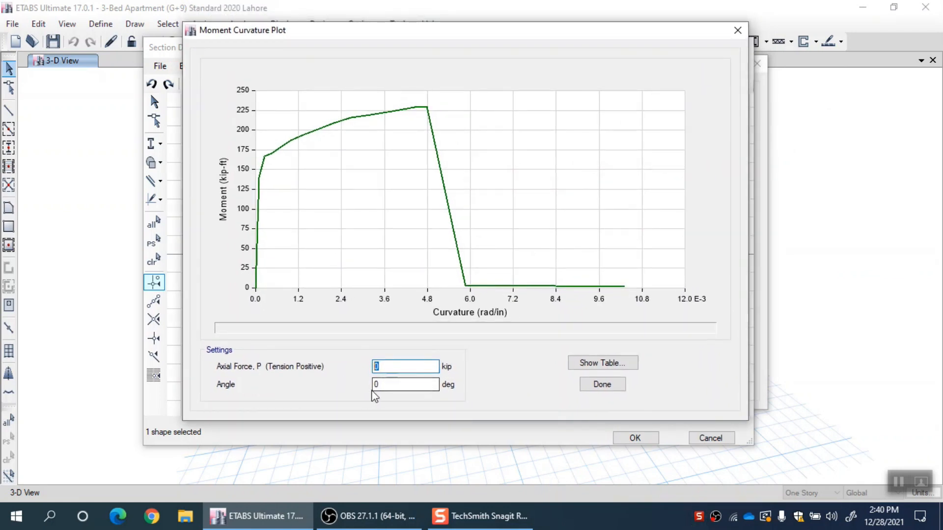
{"action": "left_click", "coordinate": [388, 386]}
{"action": "left_click_drag", "start_coordinate": [388, 386], "coordinate": [363, 386]}
{"action": "left_click_drag", "start_coordinate": [379, 35], "coordinate": [716, 295]}
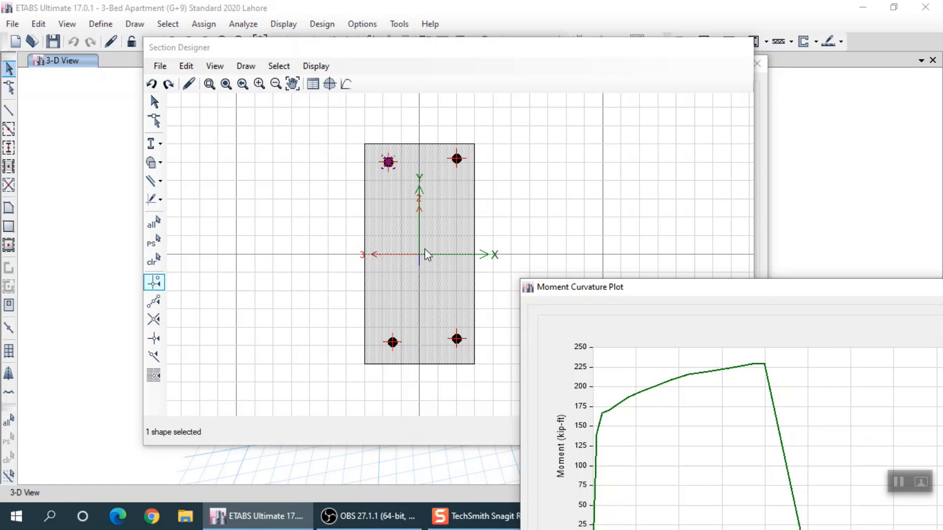
{"action": "left_click_drag", "start_coordinate": [564, 289], "coordinate": [537, 121]}
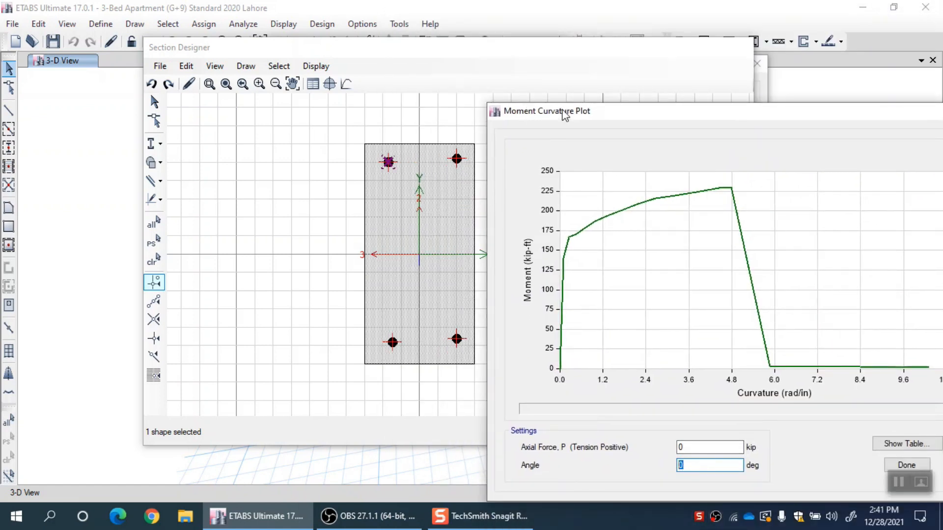
{"action": "left_click_drag", "start_coordinate": [563, 116], "coordinate": [616, 172]}
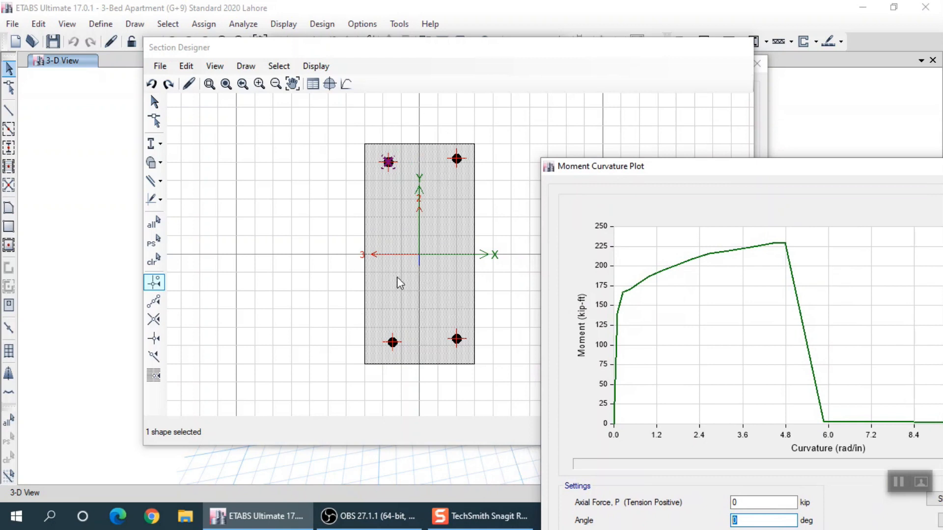
{"action": "left_click_drag", "start_coordinate": [590, 169], "coordinate": [573, 96]}
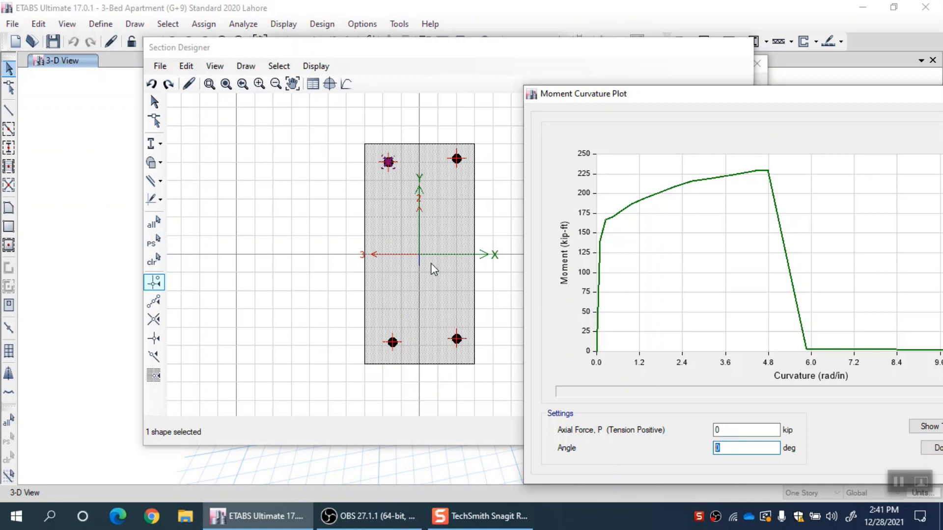
{"action": "left_click_drag", "start_coordinate": [595, 97], "coordinate": [278, 44]}
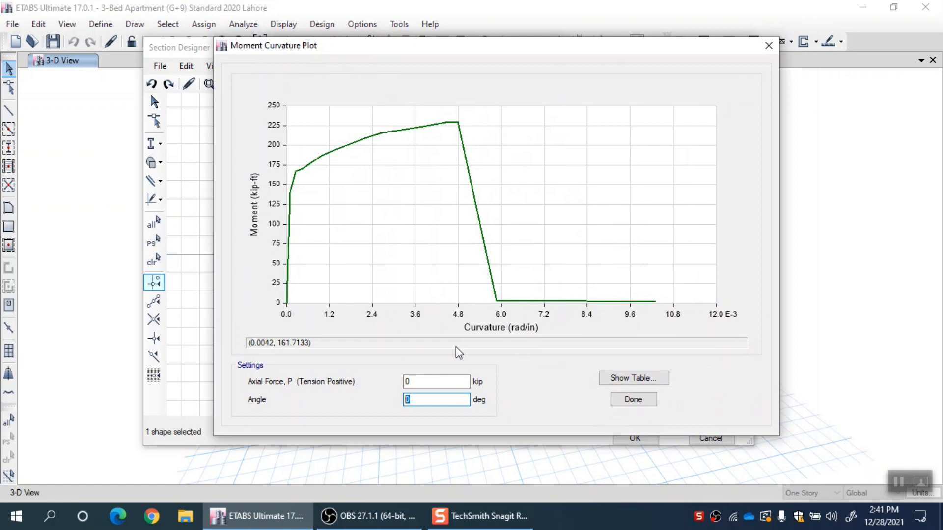
Set the moment curvature angle to 90 degrees and examine the resulting curve
{"action": "left_click", "coordinate": [439, 382]}
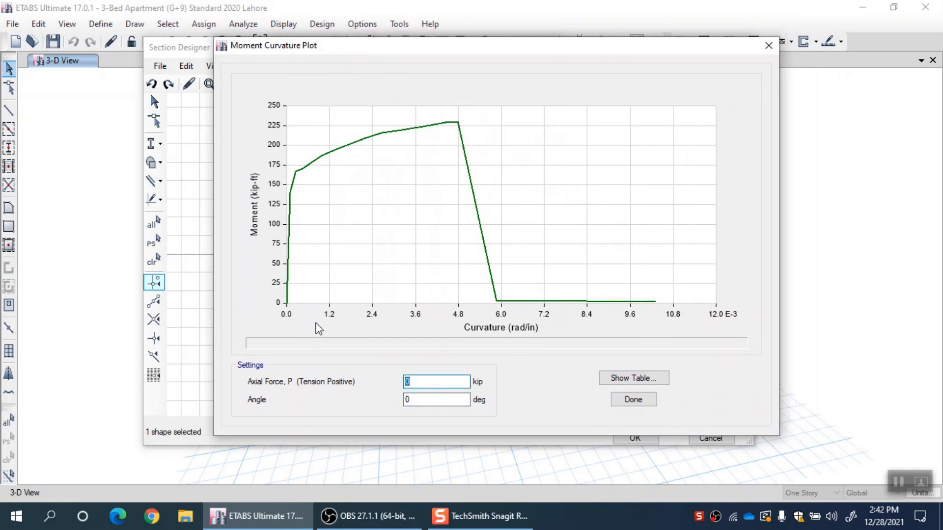
{"action": "left_click", "coordinate": [432, 398]}
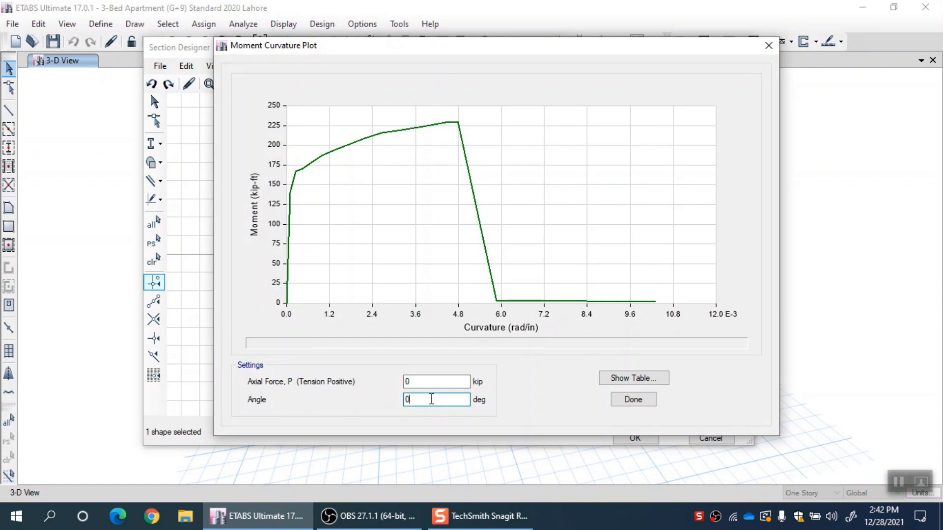
{"action": "left_click_drag", "start_coordinate": [314, 47], "coordinate": [609, 45]}
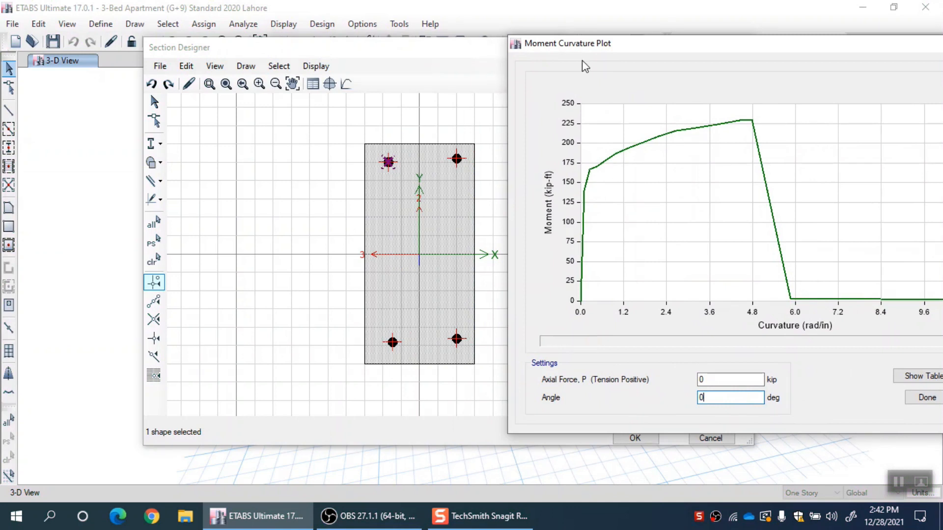
{"action": "left_click_drag", "start_coordinate": [579, 47], "coordinate": [381, 23]}
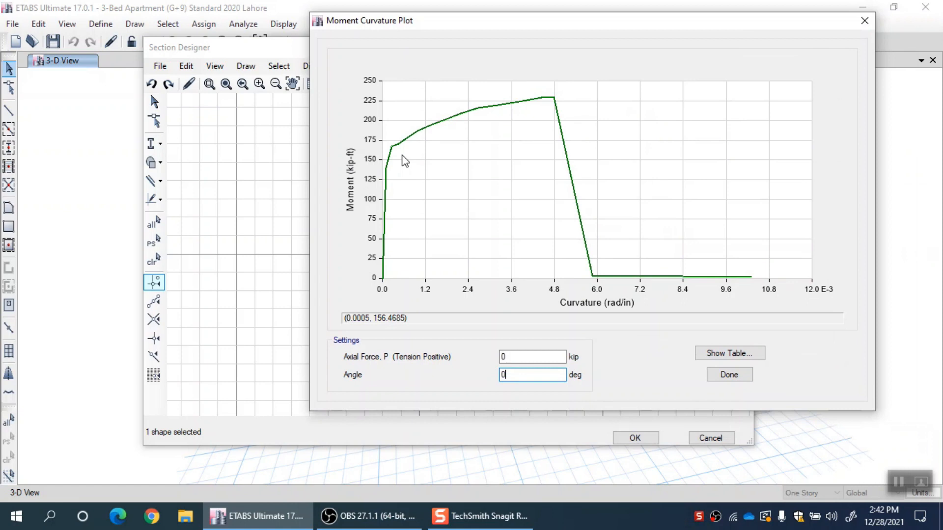
{"action": "left_click_drag", "start_coordinate": [541, 375], "coordinate": [480, 379]}
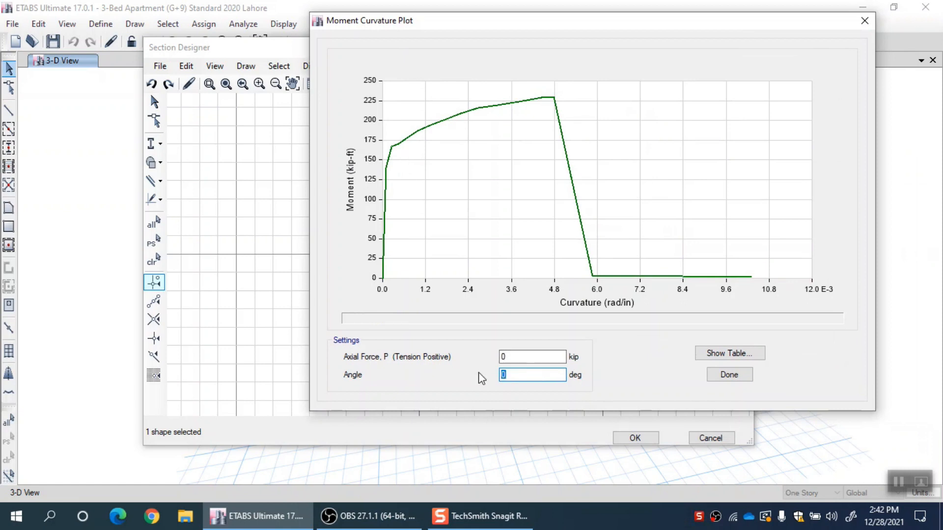
{"action": "type", "text": "90"}
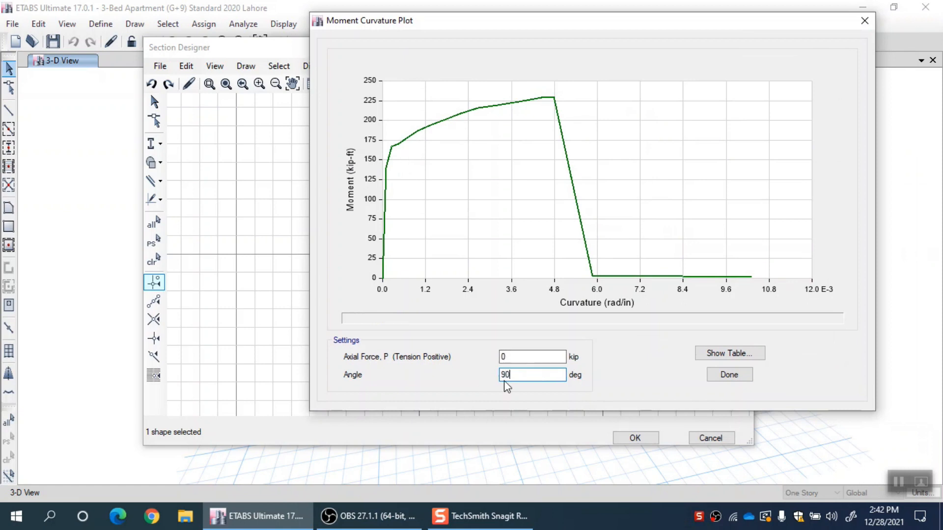
{"action": "left_click", "coordinate": [532, 358]}
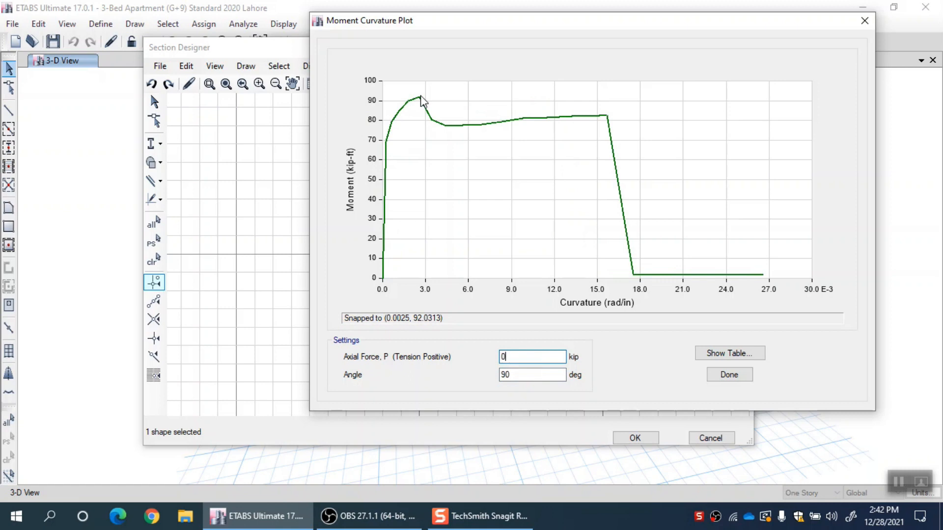
Compare the 90-degree moment curvature plot with the section layout and inspect the points along its curve
{"action": "left_click_drag", "start_coordinate": [410, 20], "coordinate": [589, 24]}
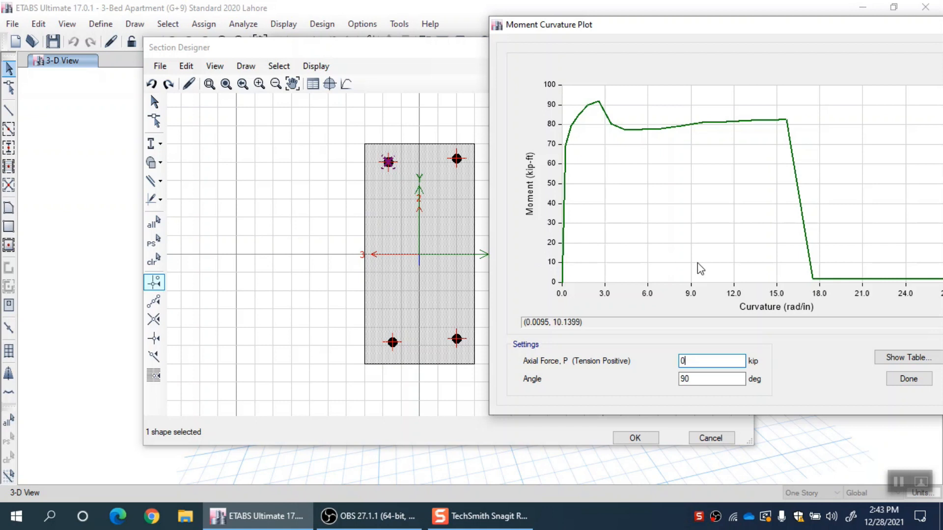
{"action": "left_click_drag", "start_coordinate": [638, 29], "coordinate": [371, 28]}
{"action": "key", "text": "Tab"}
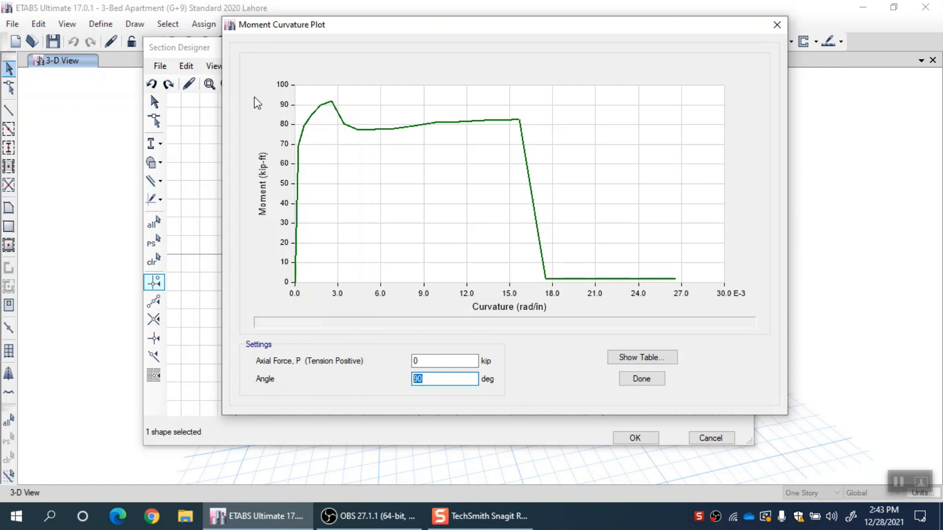
{"action": "left_click_drag", "start_coordinate": [331, 30], "coordinate": [335, 49]}
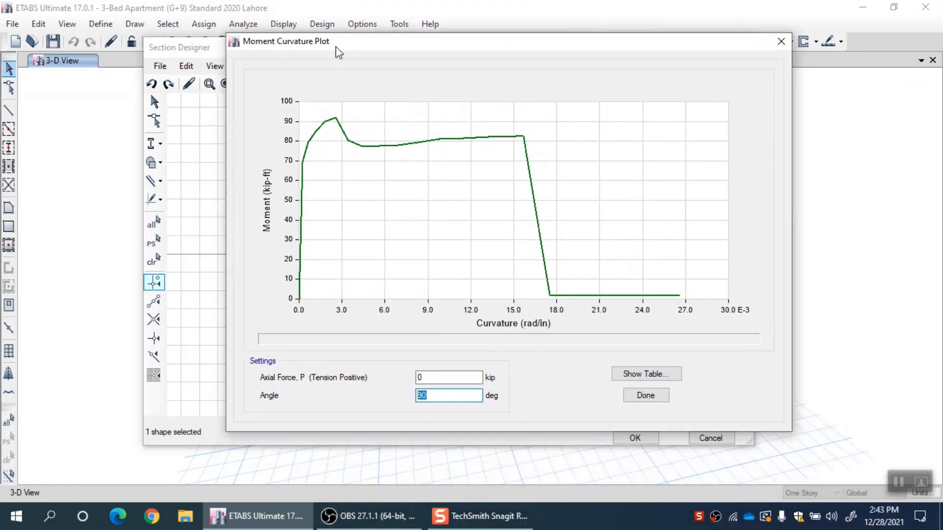
{"action": "left_click", "coordinate": [435, 378]}
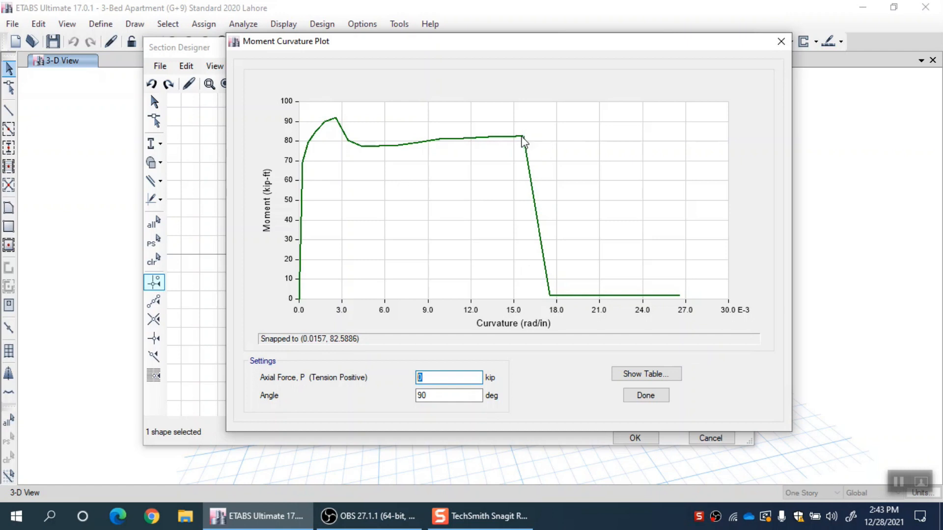
Review the moment curvature data table down to point 20 and close the table and plot
{"action": "left_click", "coordinate": [655, 375]}
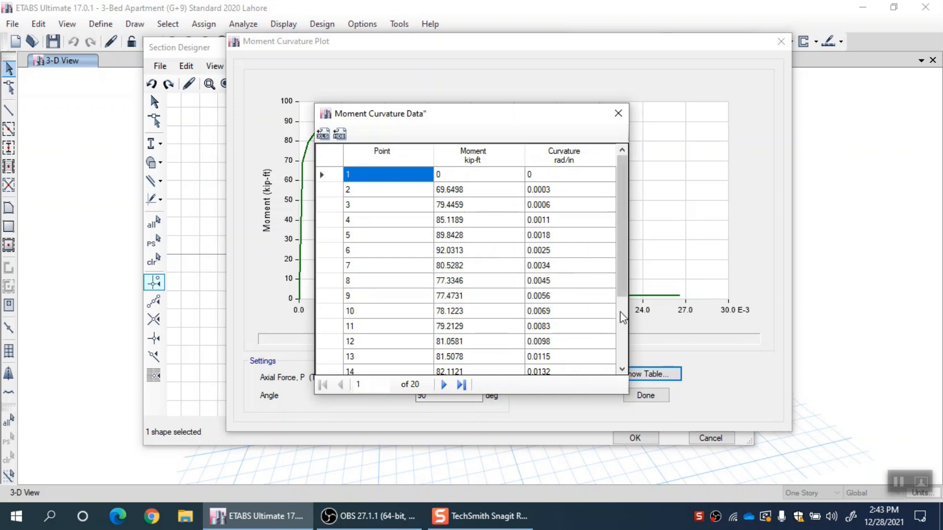
{"action": "scroll", "coordinate": [614, 316], "scroll_direction": "down", "scroll_amount": 3}
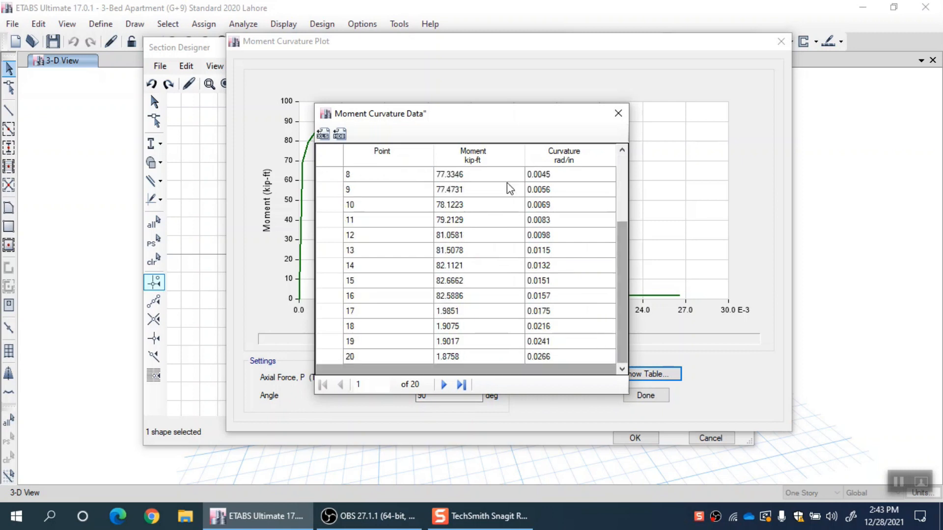
{"action": "left_click", "coordinate": [618, 114]}
{"action": "left_click", "coordinate": [651, 395]}
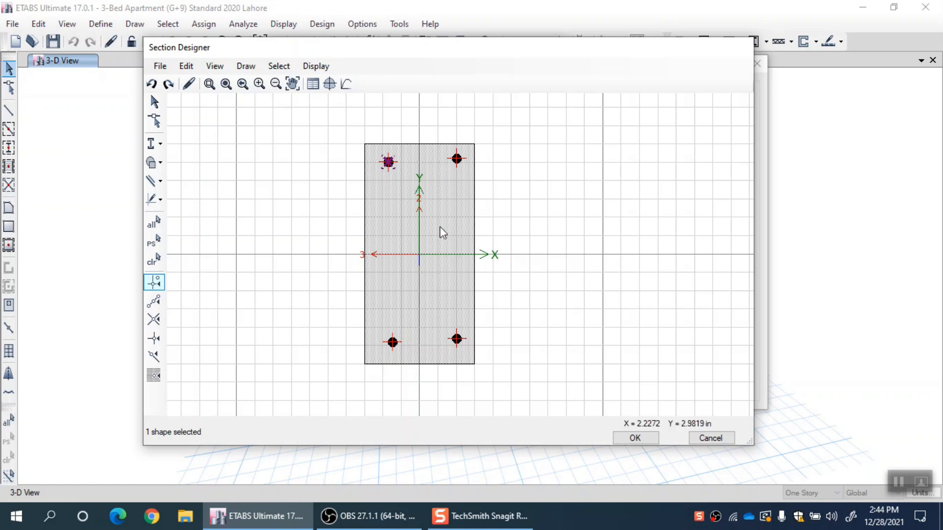
Review the concrete rectangle's object data and accept the section drawn in Section Designer
{"action": "left_click", "coordinate": [446, 211]}
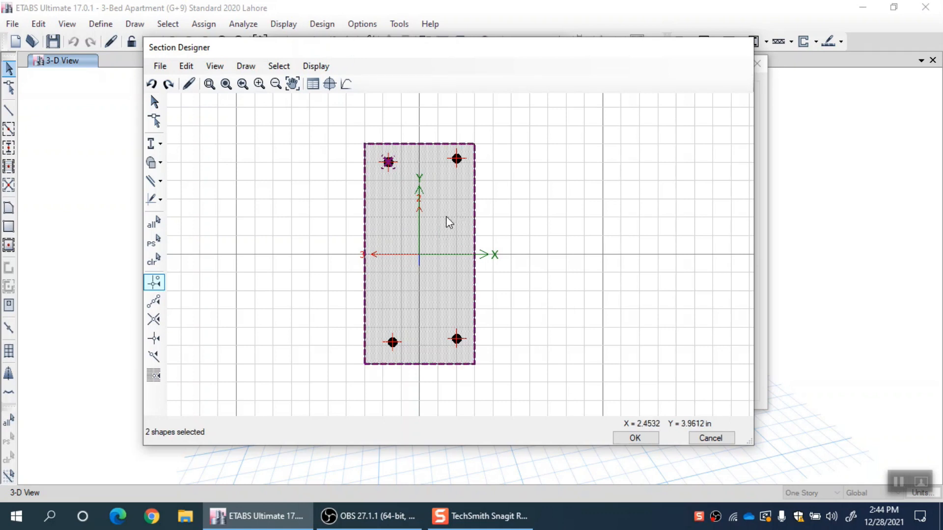
{"action": "right_click", "coordinate": [446, 216]}
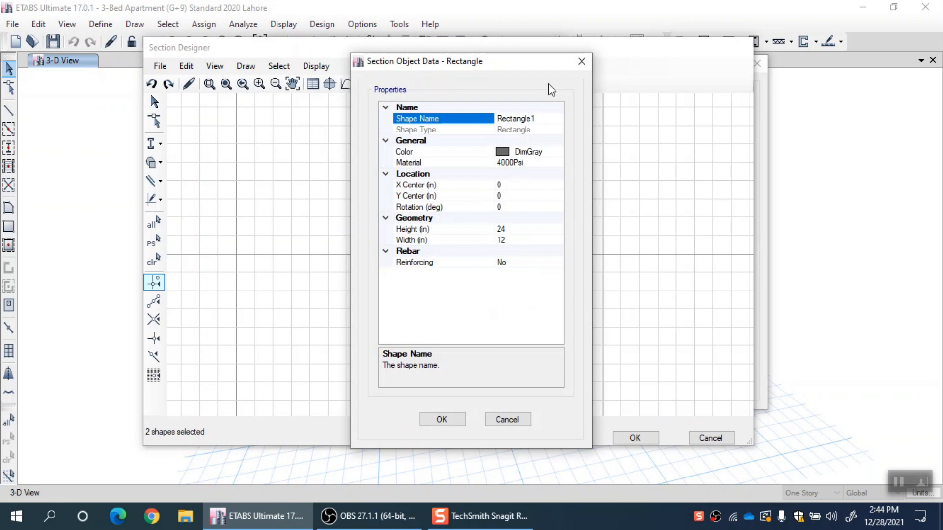
{"action": "left_click", "coordinate": [579, 64]}
{"action": "left_click", "coordinate": [638, 438]}
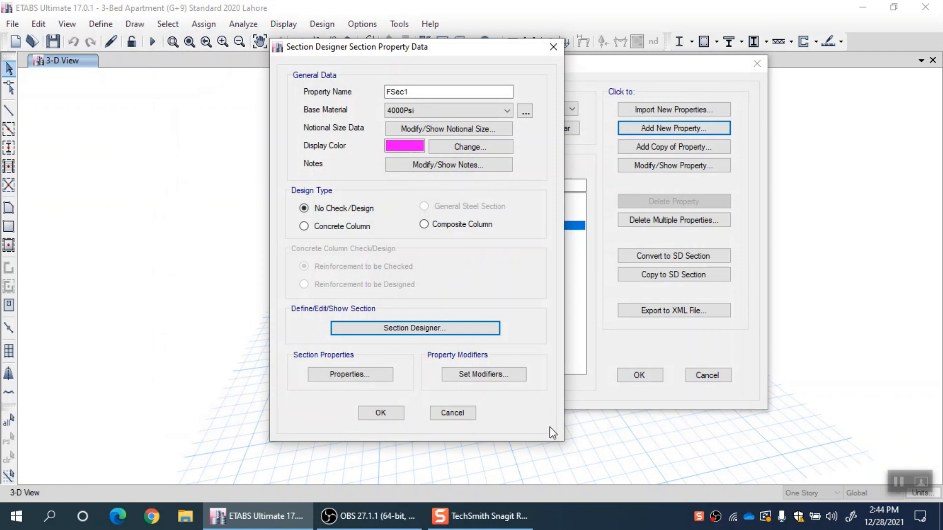
Name the Section Designer section SD, accept its property data and close the frame properties
{"action": "double_click", "coordinate": [429, 91]}
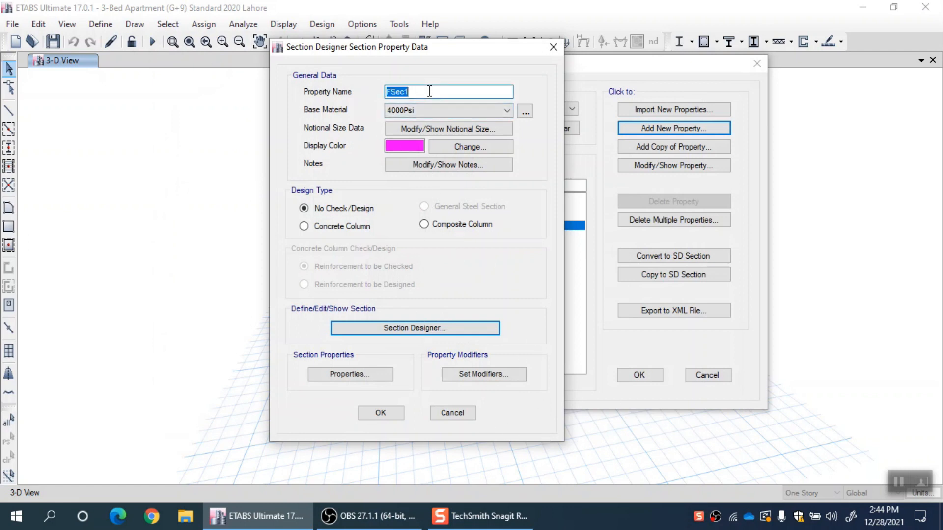
{"action": "type", "text": "SD"}
{"action": "left_click", "coordinate": [382, 412]}
{"action": "left_click", "coordinate": [636, 378]}
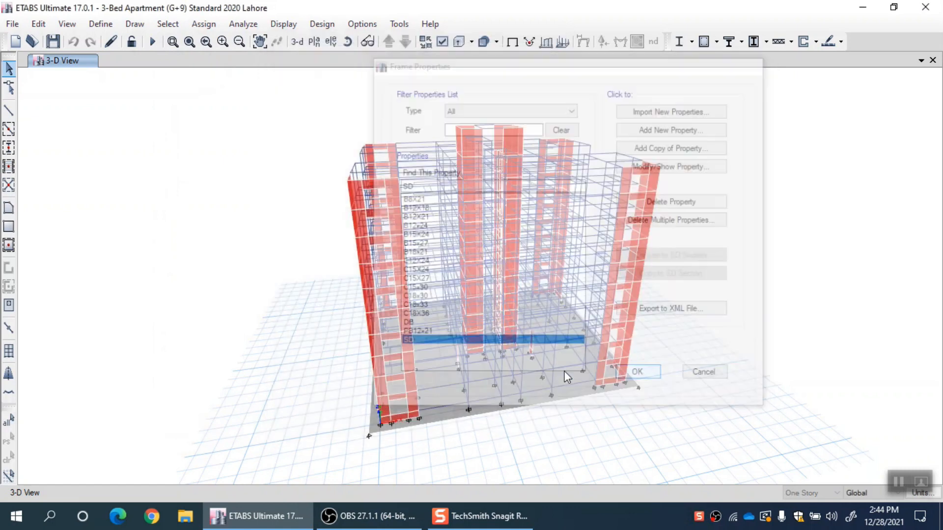
Review the nonlinear stress-strain plot of the 4000Psi concrete material and leave its property data without changes
{"action": "left_click", "coordinate": [101, 24]}
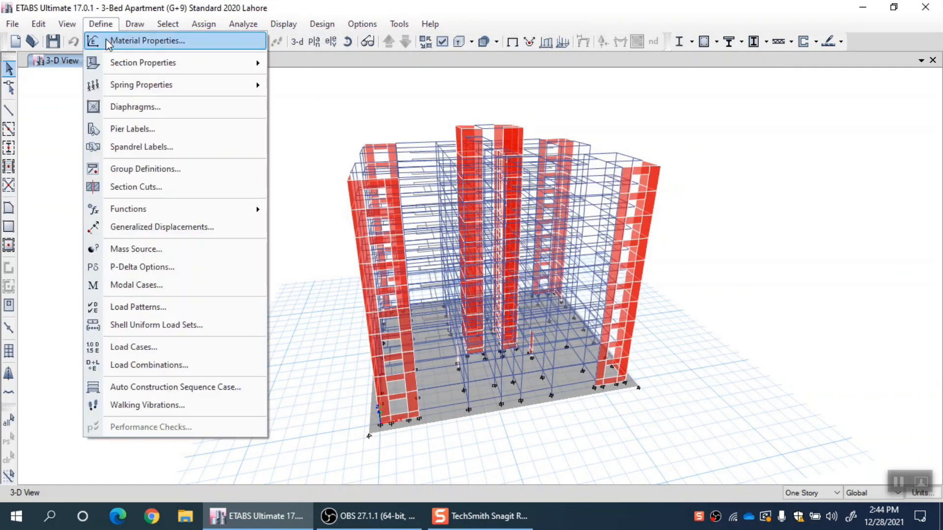
{"action": "left_click", "coordinate": [109, 37]}
{"action": "left_click", "coordinate": [358, 190]}
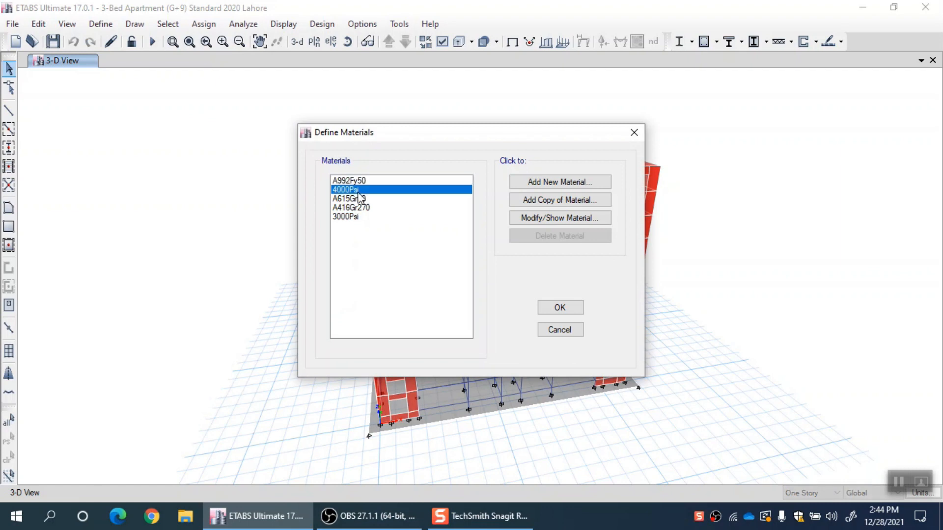
{"action": "left_click", "coordinate": [565, 218]}
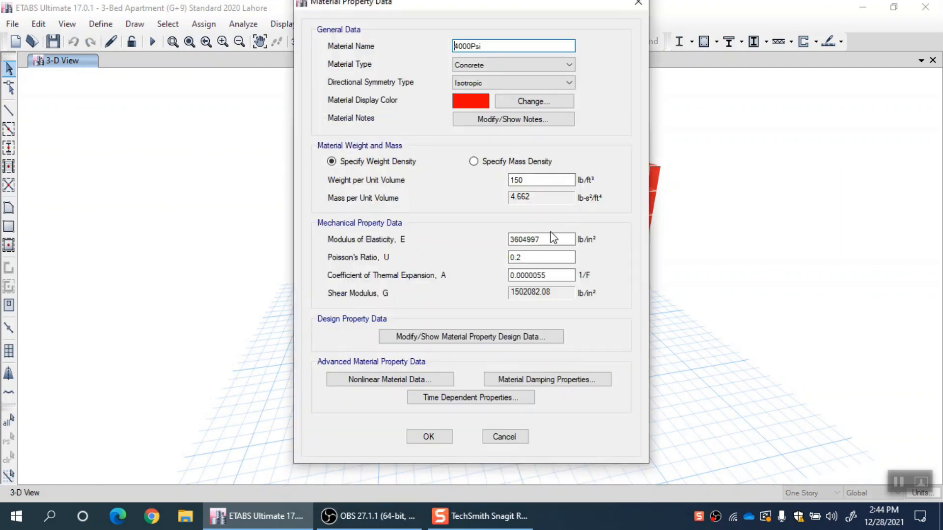
{"action": "left_click", "coordinate": [436, 379]}
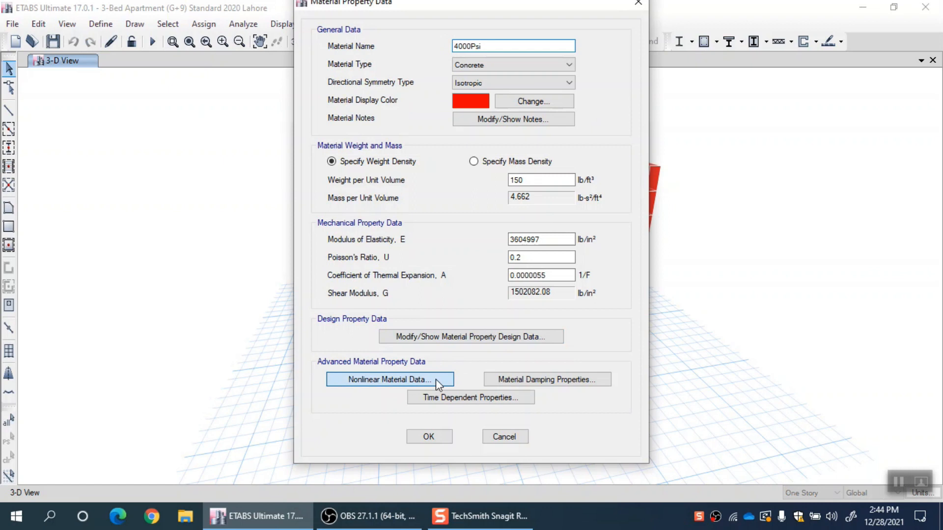
{"action": "left_click", "coordinate": [486, 337]}
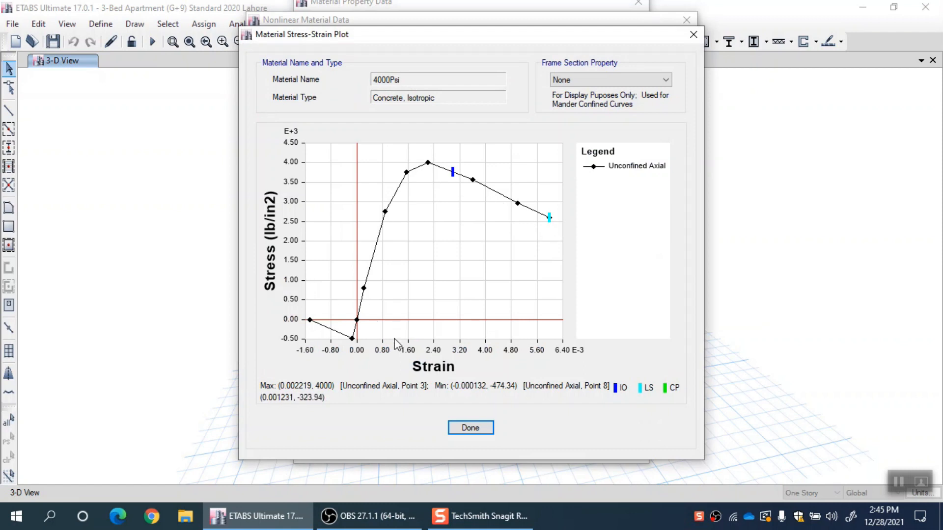
{"action": "left_click", "coordinate": [470, 428]}
{"action": "left_click", "coordinate": [506, 369]}
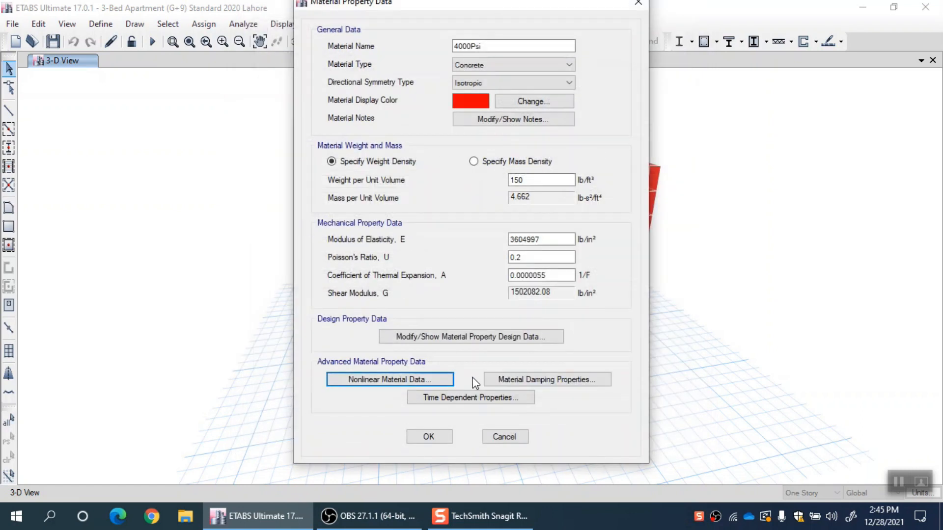
{"action": "left_click", "coordinate": [507, 438]}
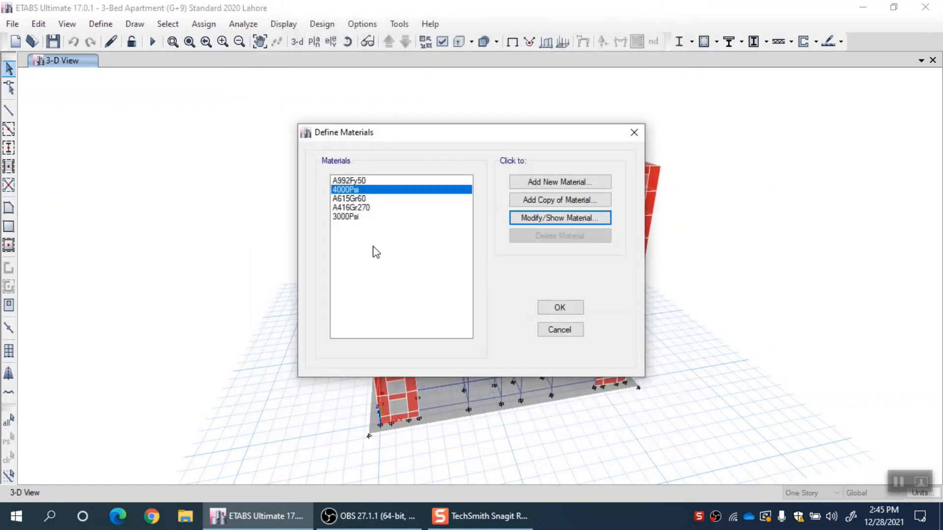
Review the nonlinear stress-strain plot and property data of the A615Gr60 rebar material and close the material definitions
{"action": "left_click", "coordinate": [362, 198]}
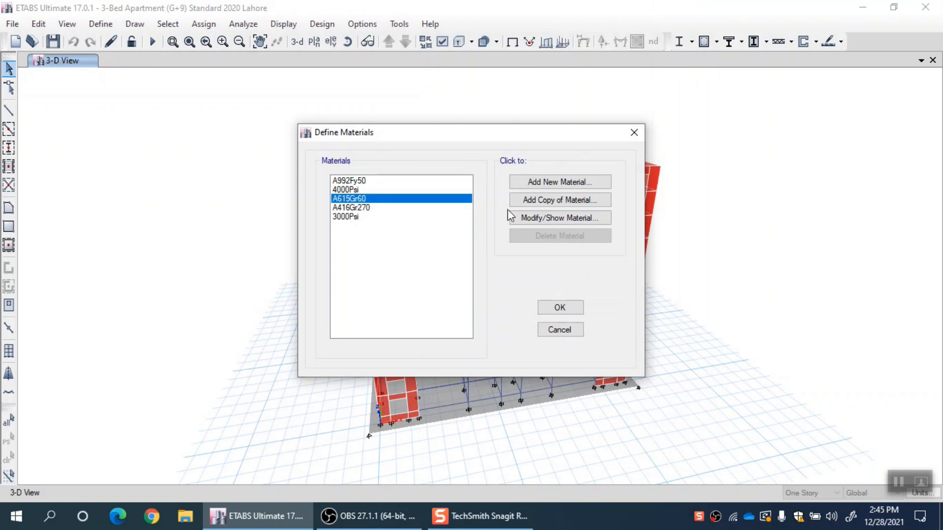
{"action": "left_click", "coordinate": [534, 220]}
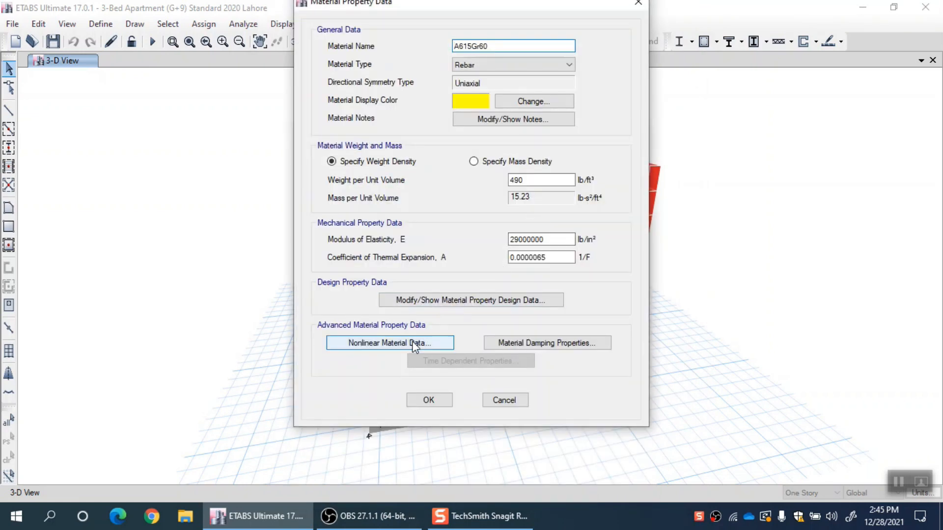
{"action": "left_click", "coordinate": [415, 343]}
{"action": "left_click", "coordinate": [475, 325]}
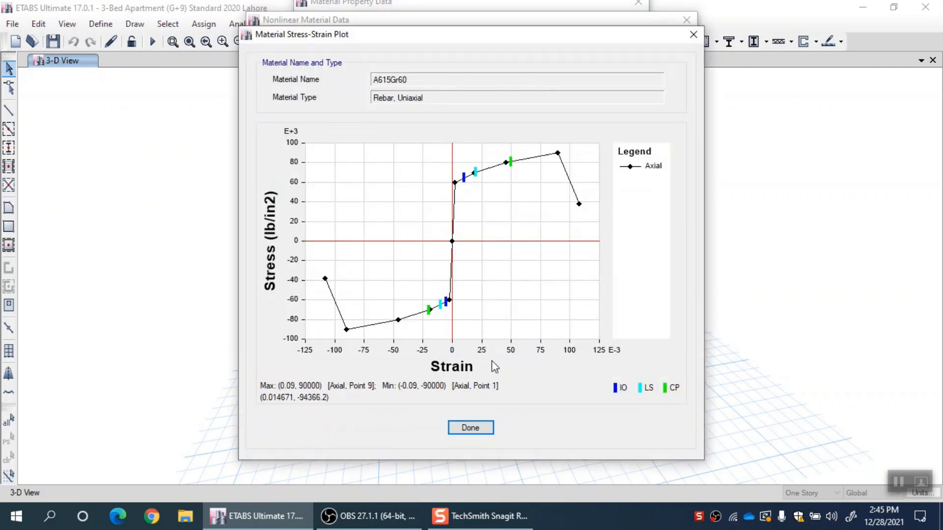
{"action": "left_click", "coordinate": [469, 427]}
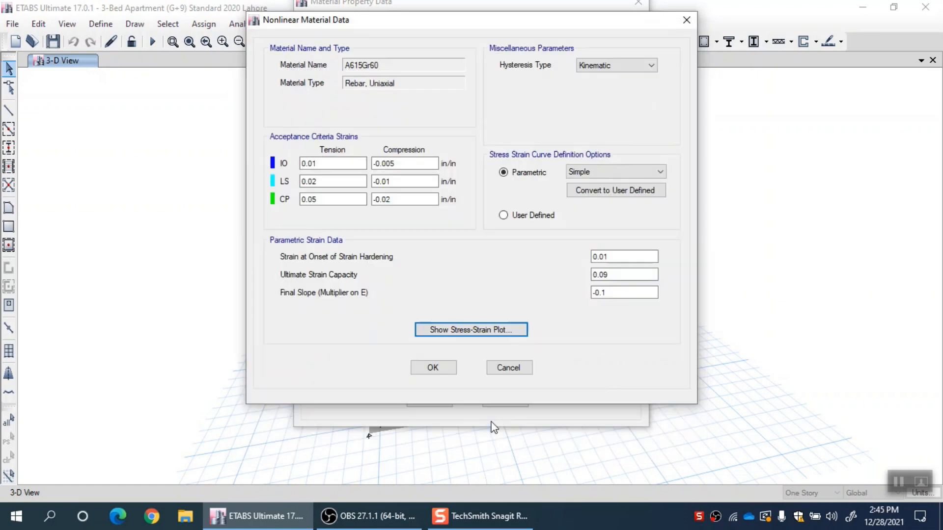
{"action": "left_click", "coordinate": [511, 371]}
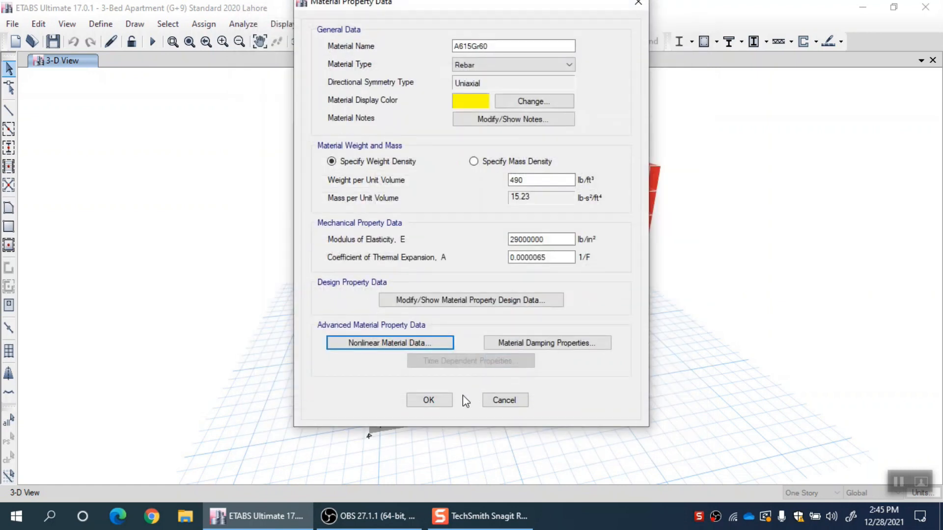
{"action": "left_click_drag", "start_coordinate": [422, 5], "coordinate": [407, 37]}
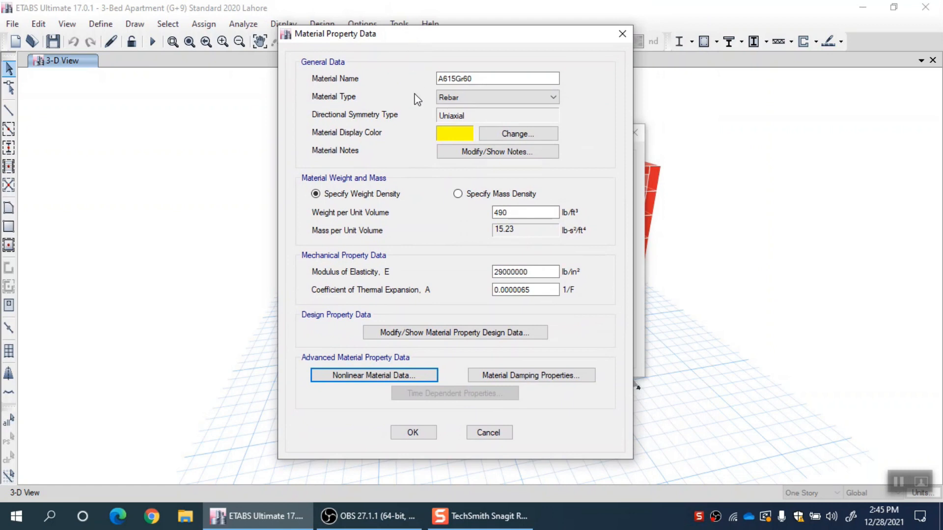
{"action": "left_click", "coordinate": [491, 432]}
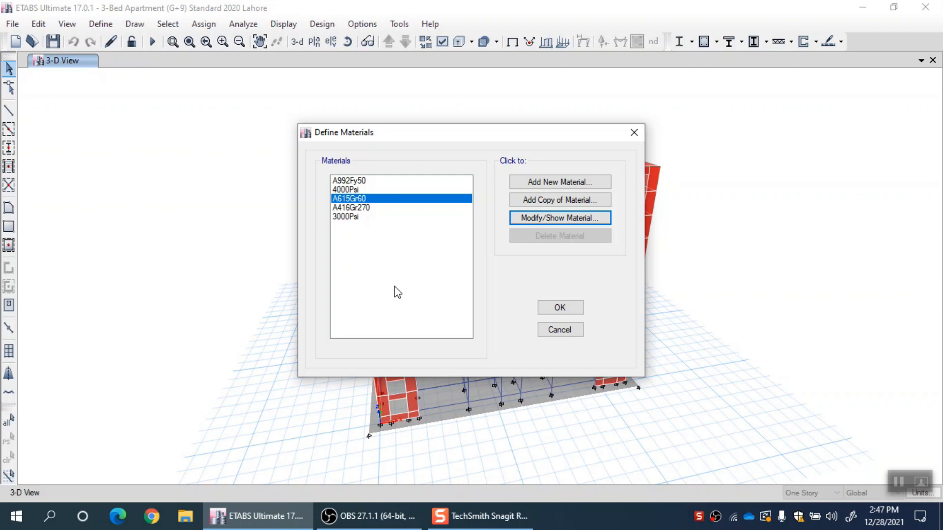
{"action": "left_click", "coordinate": [569, 333]}
Open the property data for a new concrete rectangular frame section
{"action": "left_click", "coordinate": [110, 26]}
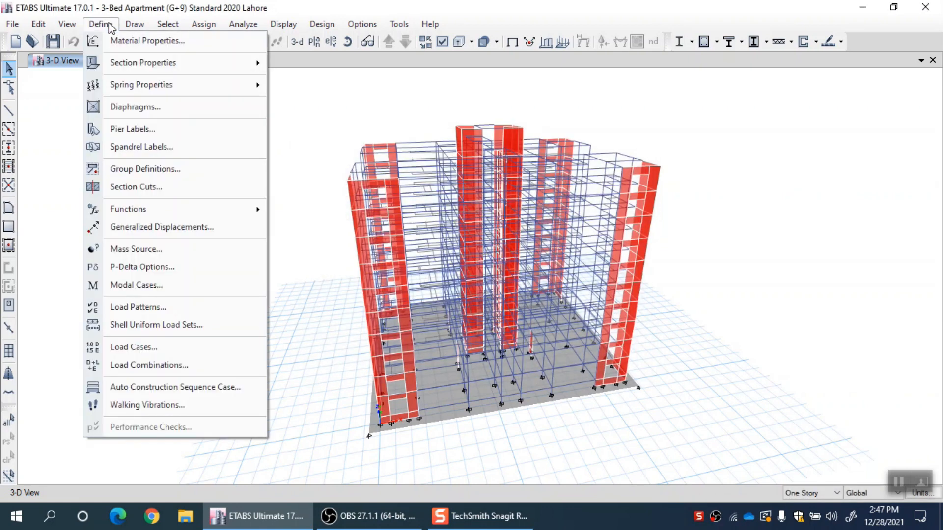
{"action": "mouse_move", "coordinate": [116, 64]}
{"action": "left_click", "coordinate": [317, 66]}
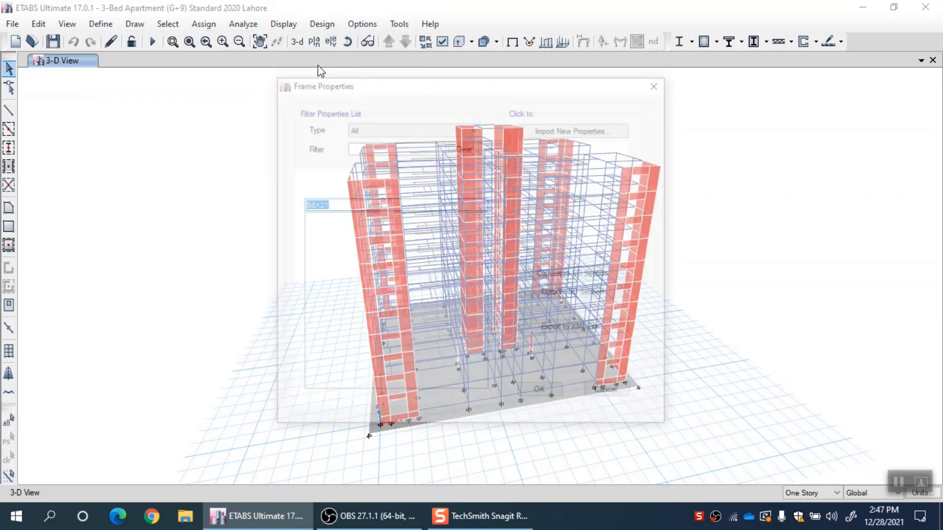
{"action": "left_click", "coordinate": [315, 271]}
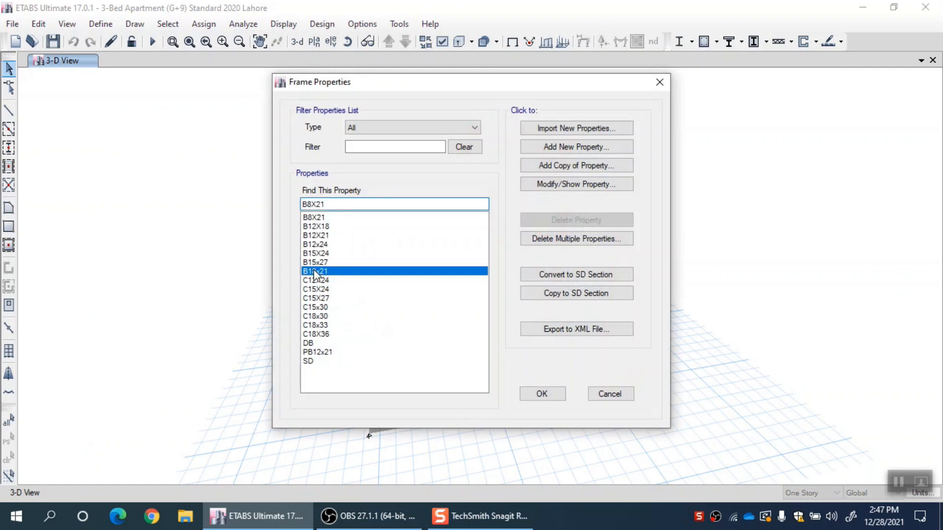
{"action": "left_click", "coordinate": [577, 149]}
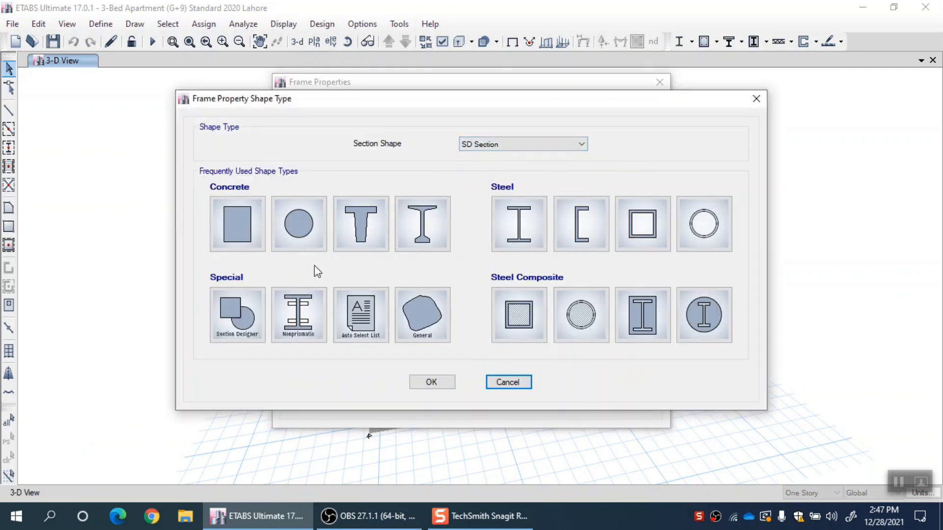
{"action": "left_click", "coordinate": [252, 242]}
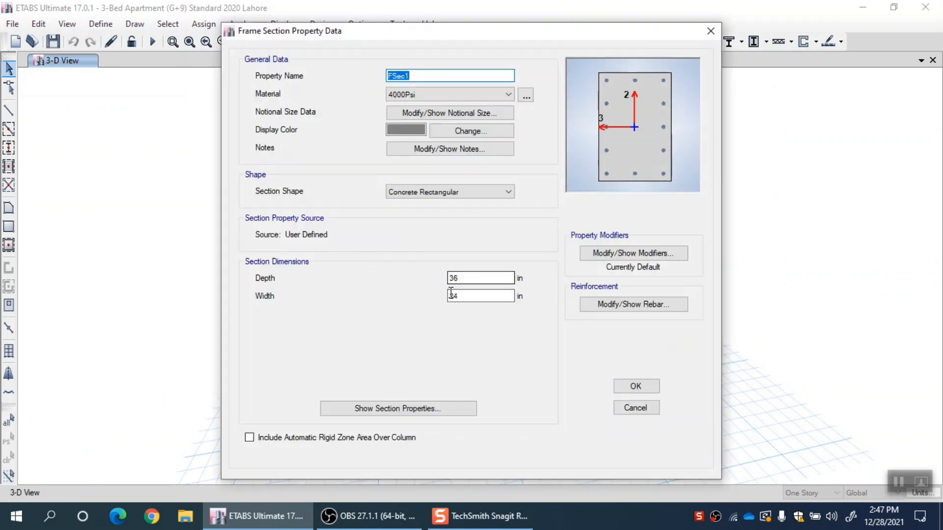
Review the new rectangular section's depth, width and material choices, and open its reinforcement data
{"action": "left_click", "coordinate": [461, 278]}
{"action": "key", "text": "Tab"}
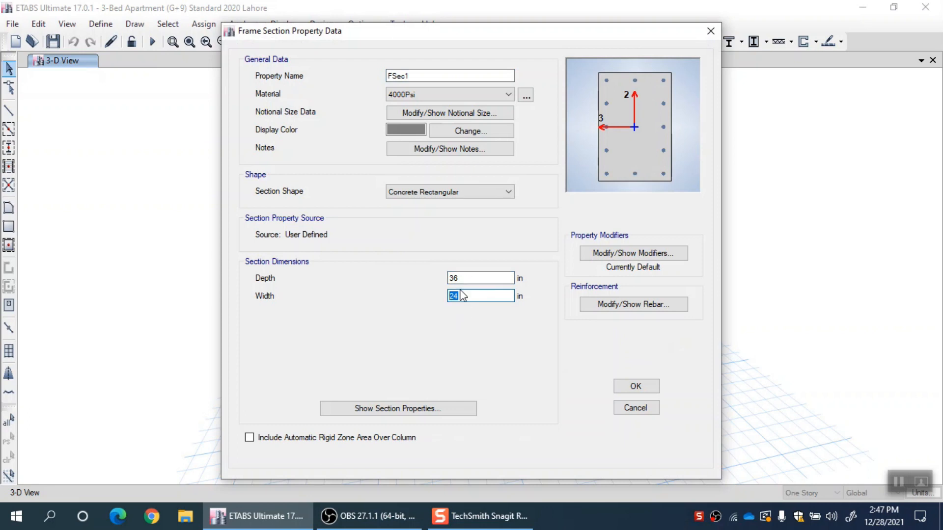
{"action": "left_click", "coordinate": [468, 278]}
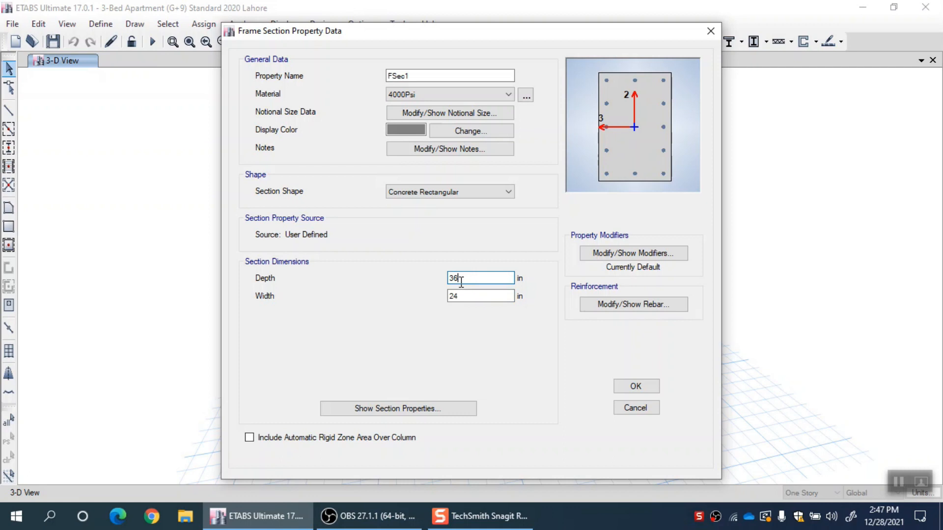
{"action": "left_click", "coordinate": [422, 97]}
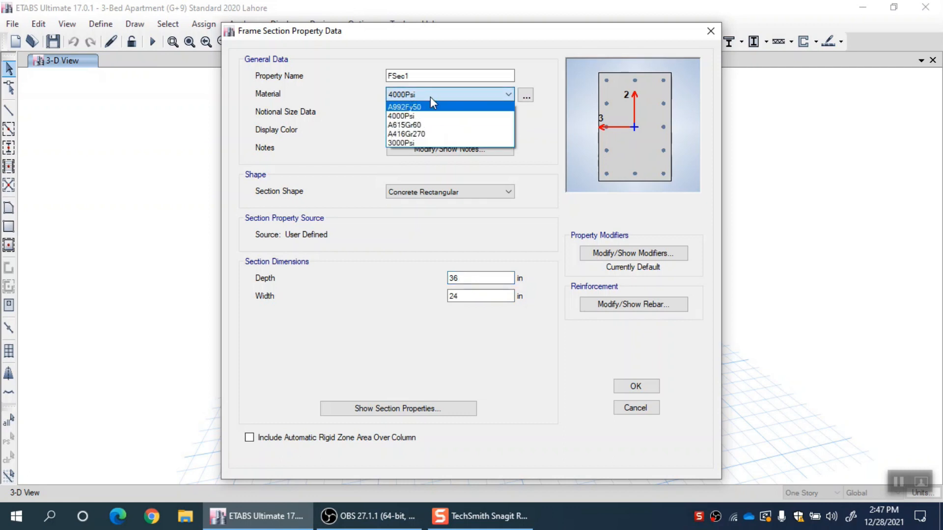
{"action": "left_click", "coordinate": [444, 91]}
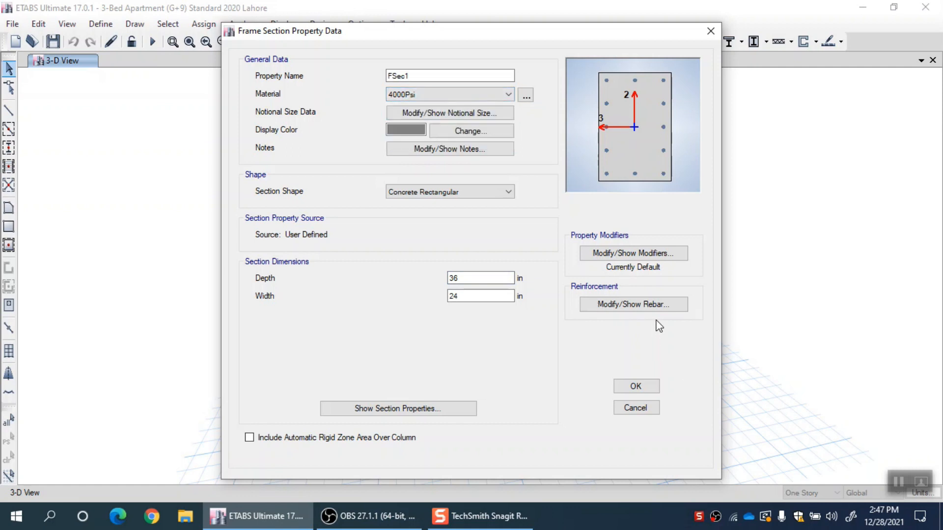
{"action": "left_click", "coordinate": [635, 305]}
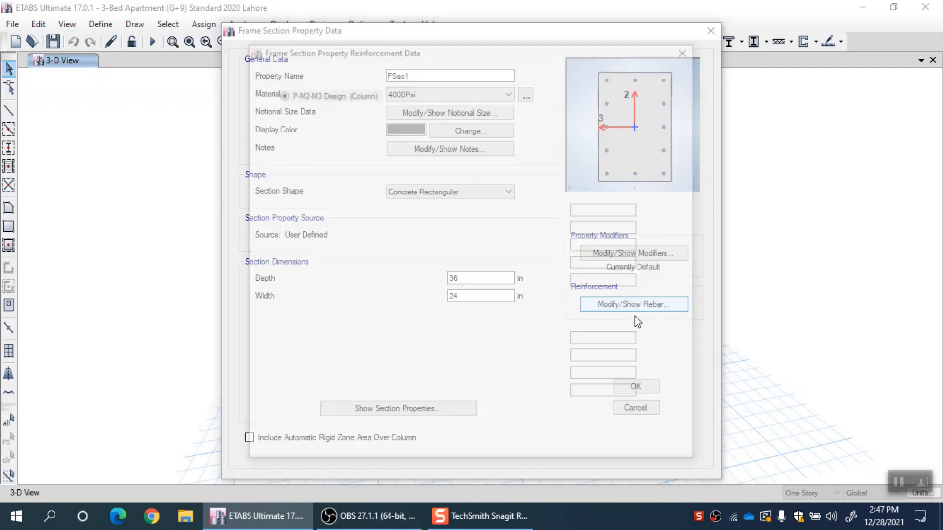
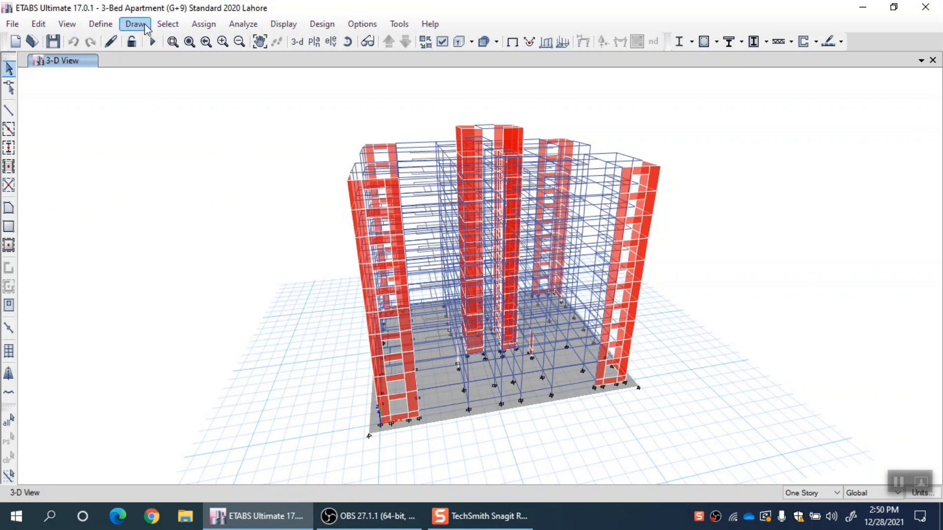
Copy the C15X27 column frame property to a Section Designer section
{"action": "left_click", "coordinate": [100, 29]}
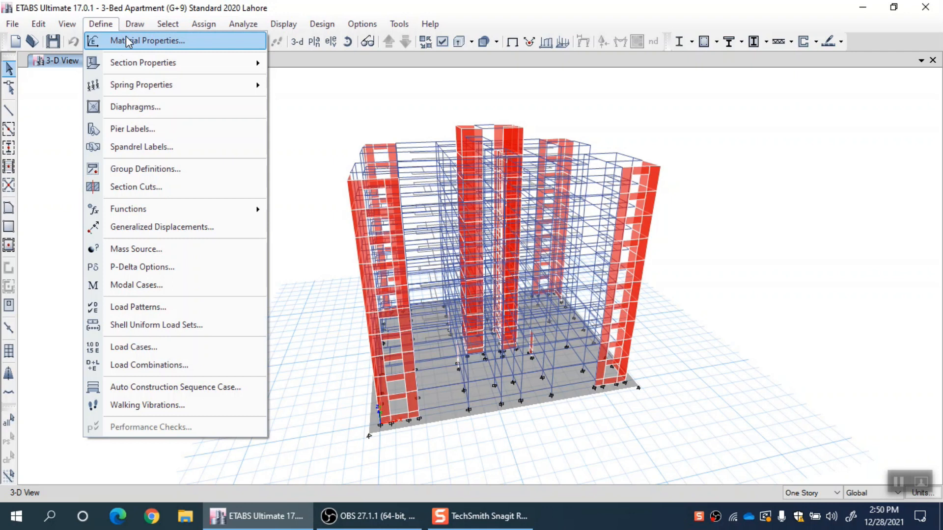
{"action": "mouse_move", "coordinate": [142, 62]}
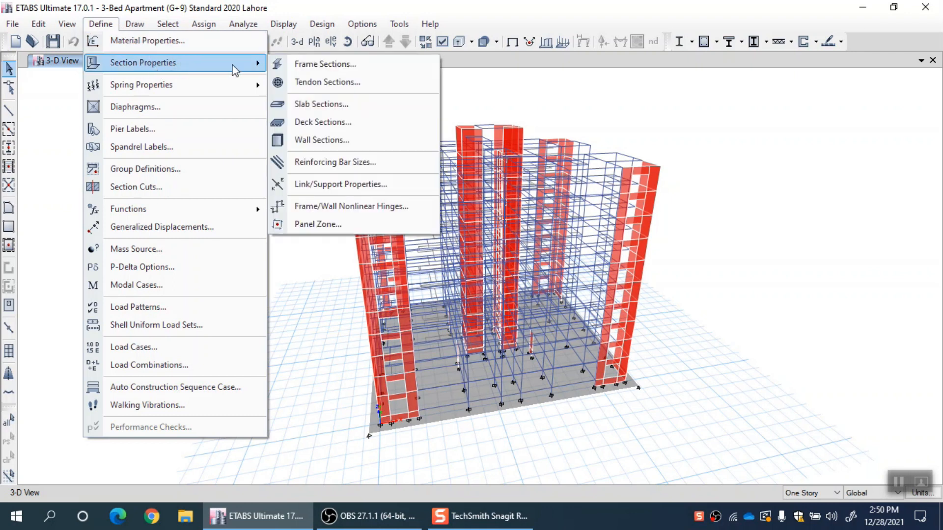
{"action": "left_click", "coordinate": [317, 68]}
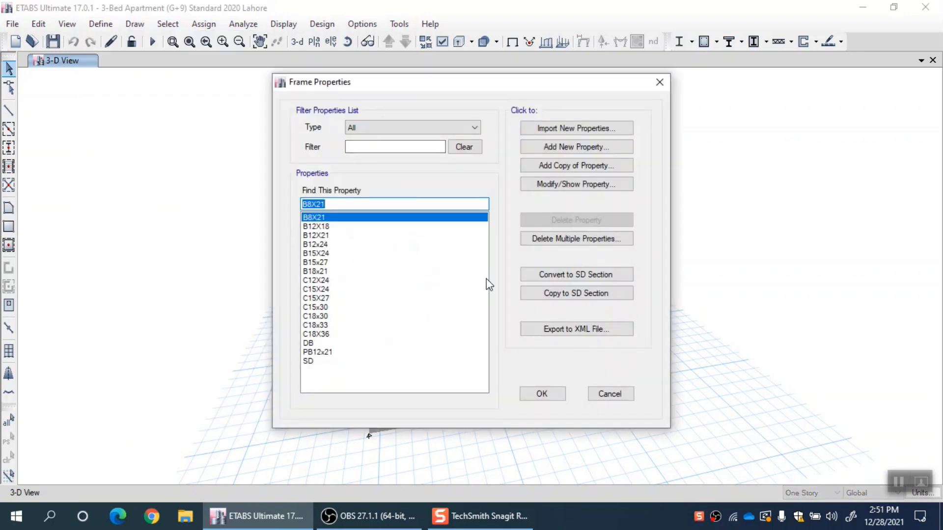
{"action": "left_click", "coordinate": [344, 299]}
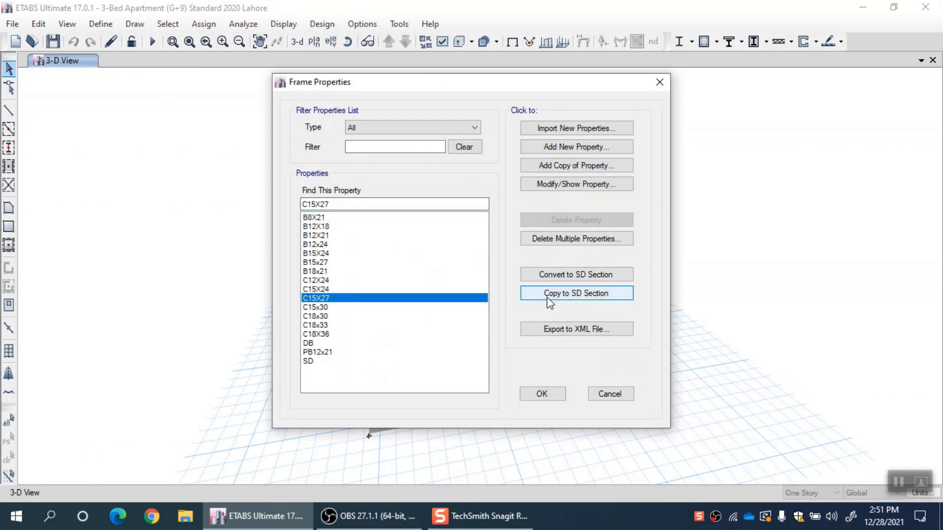
{"action": "left_click", "coordinate": [548, 296]}
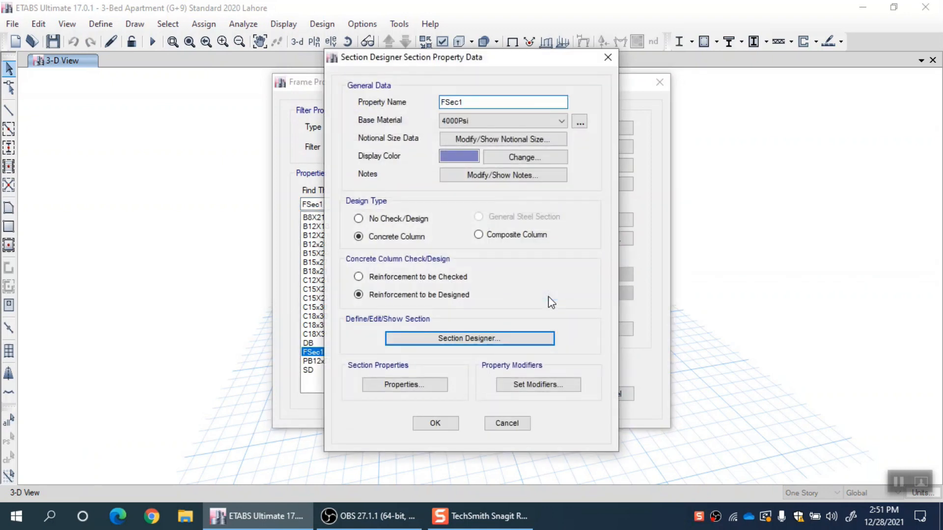
Open the copied C15X27 section in Section Designer and examine its outline and rebar layout
{"action": "left_click", "coordinate": [507, 338]}
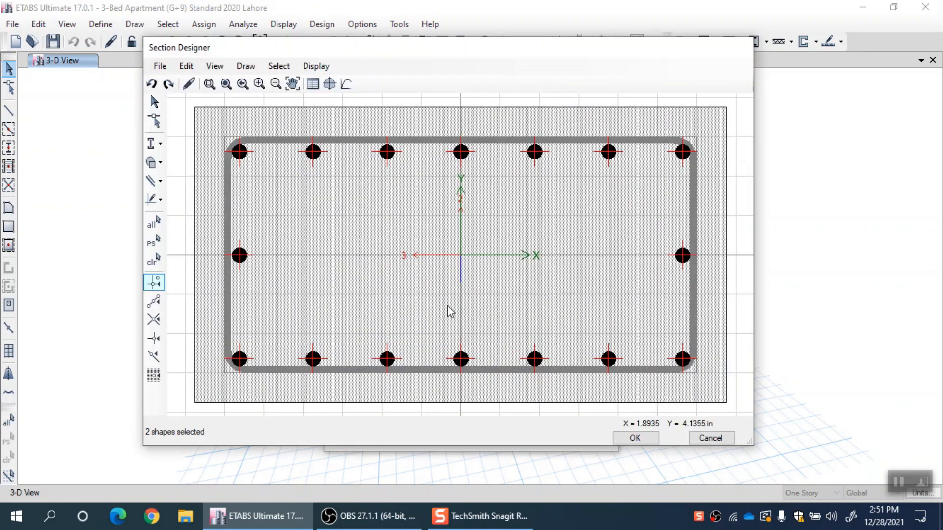
{"action": "scroll", "coordinate": [399, 160], "scroll_direction": "down", "scroll_amount": 1}
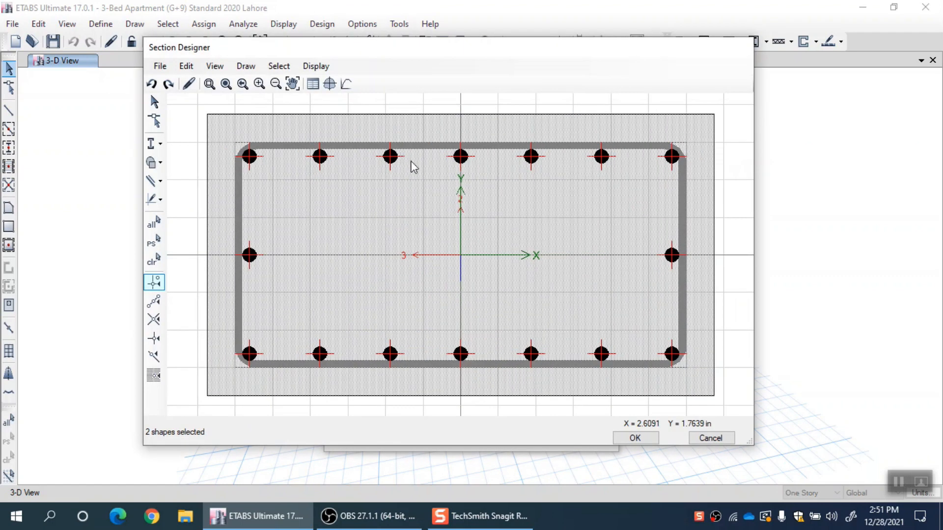
{"action": "scroll", "coordinate": [469, 229], "scroll_direction": "down", "scroll_amount": 2}
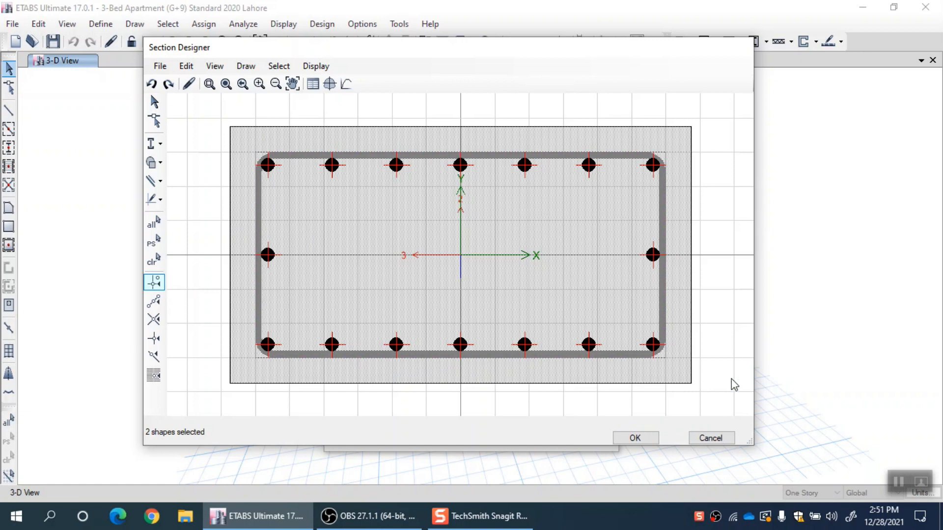
Review the Section Designer drawing settings for guide line spacing, snap angles, colors and arc discretization without changing them
{"action": "left_click", "coordinate": [256, 66]}
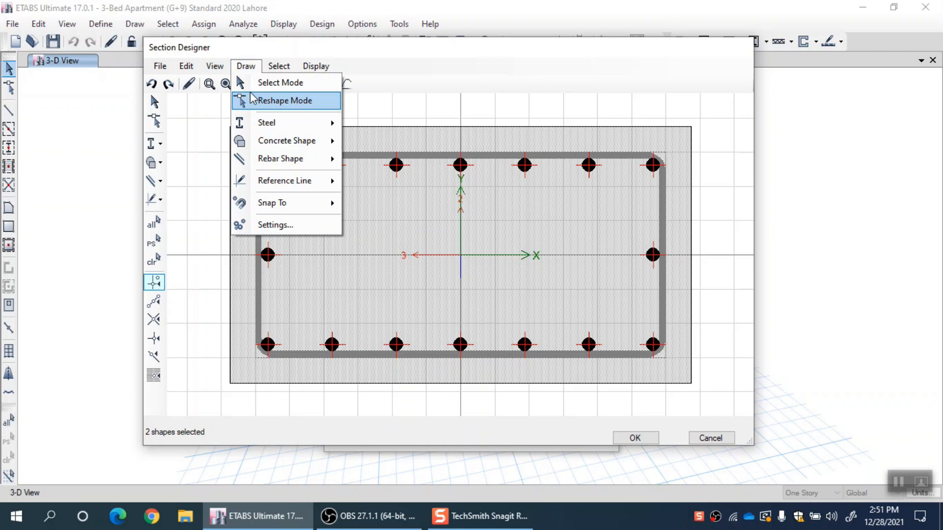
{"action": "left_click", "coordinate": [245, 66]}
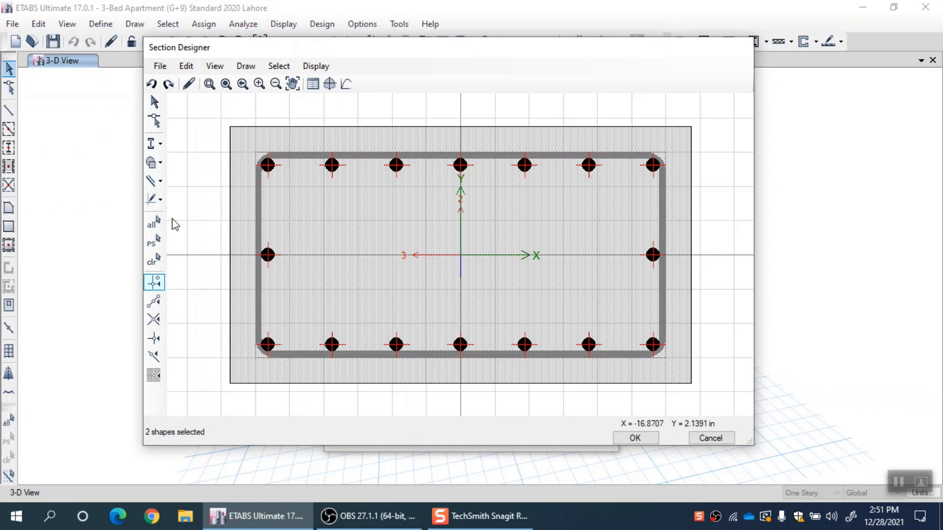
{"action": "left_click", "coordinate": [244, 67]}
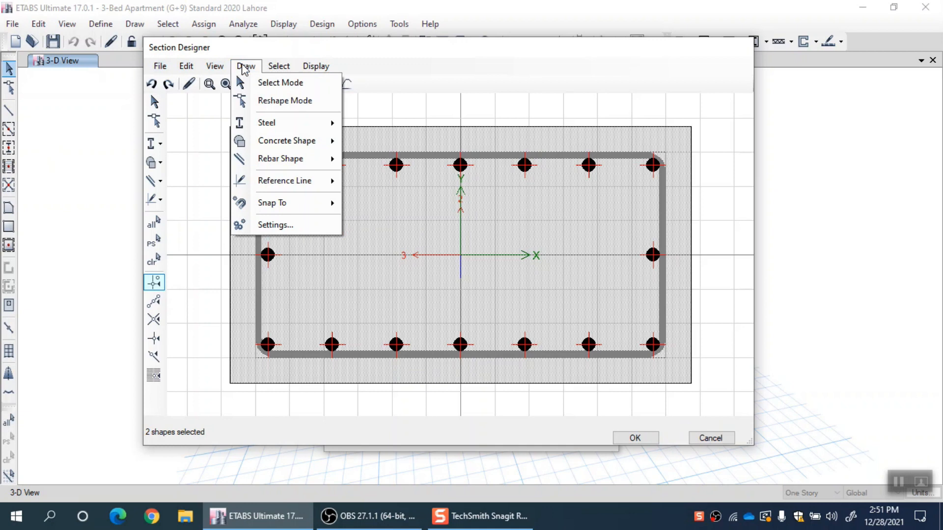
{"action": "left_click", "coordinate": [269, 226]}
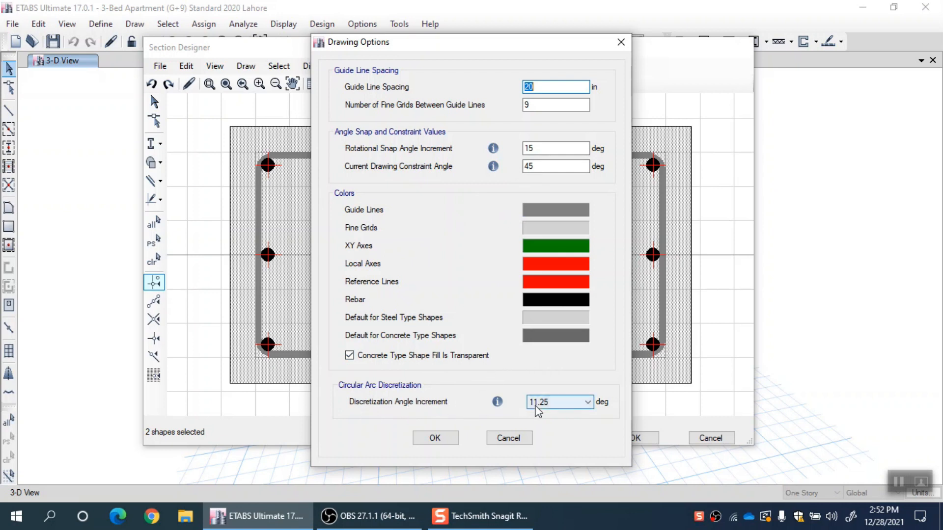
{"action": "left_click", "coordinate": [506, 438]}
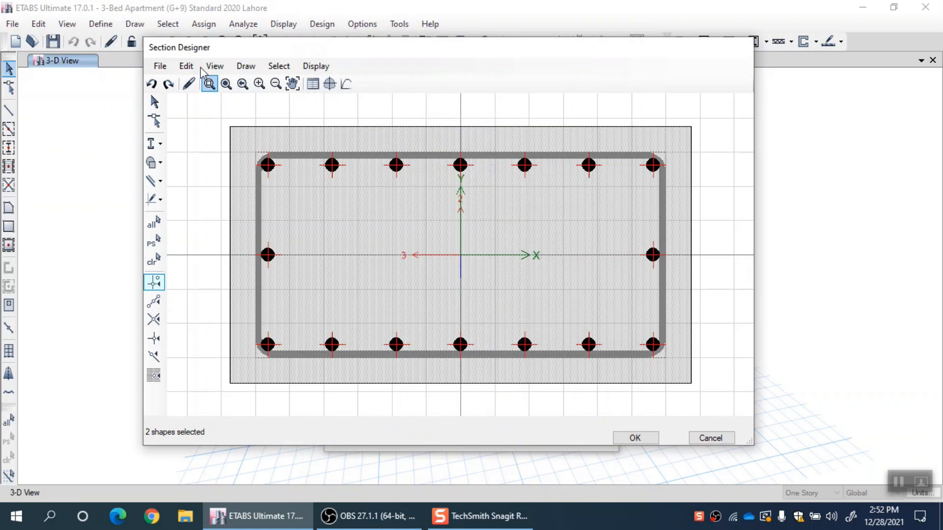
Compare the section's interaction surface and curve data between the fiber model and the design code including phi
{"action": "left_click", "coordinate": [209, 84]}
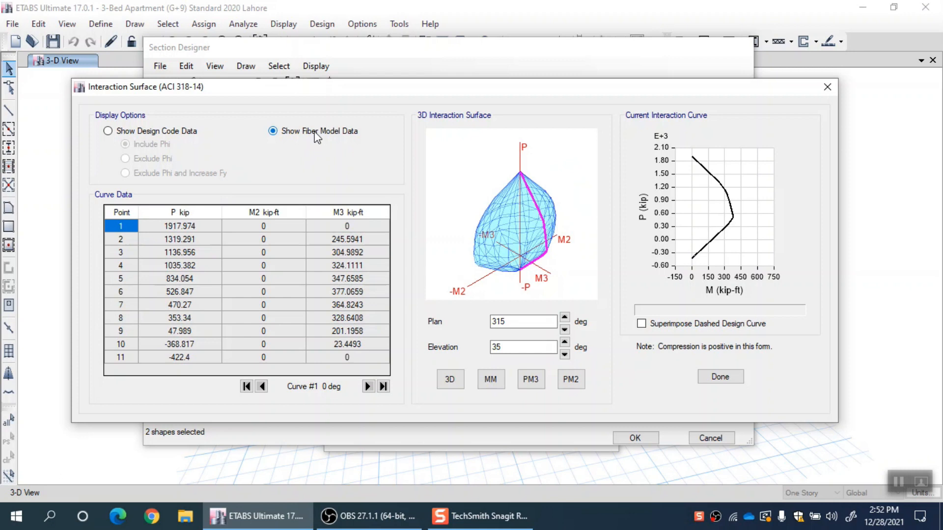
{"action": "left_click", "coordinate": [168, 134]}
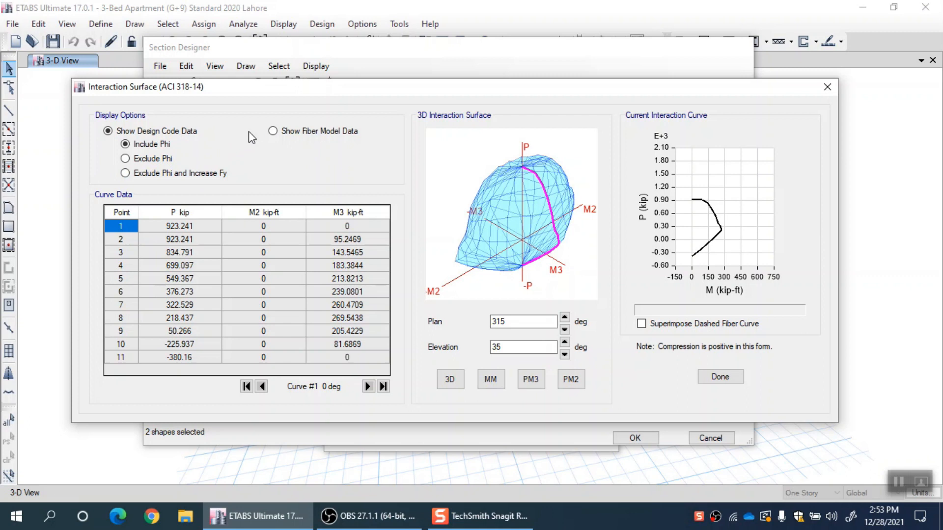
{"action": "left_click", "coordinate": [274, 132]}
{"action": "left_click", "coordinate": [158, 135]}
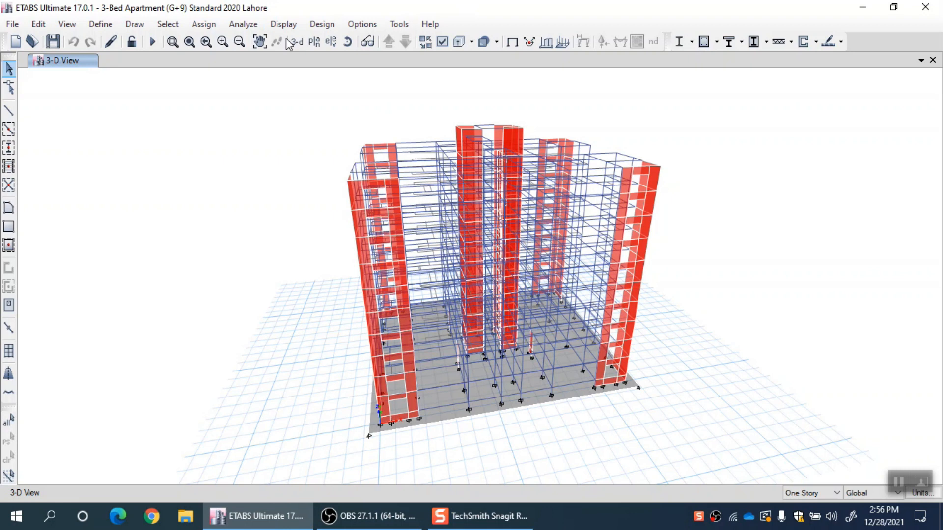
Start a new concrete rectangular frame section and open its reinforcement data
{"action": "left_click", "coordinate": [101, 25]}
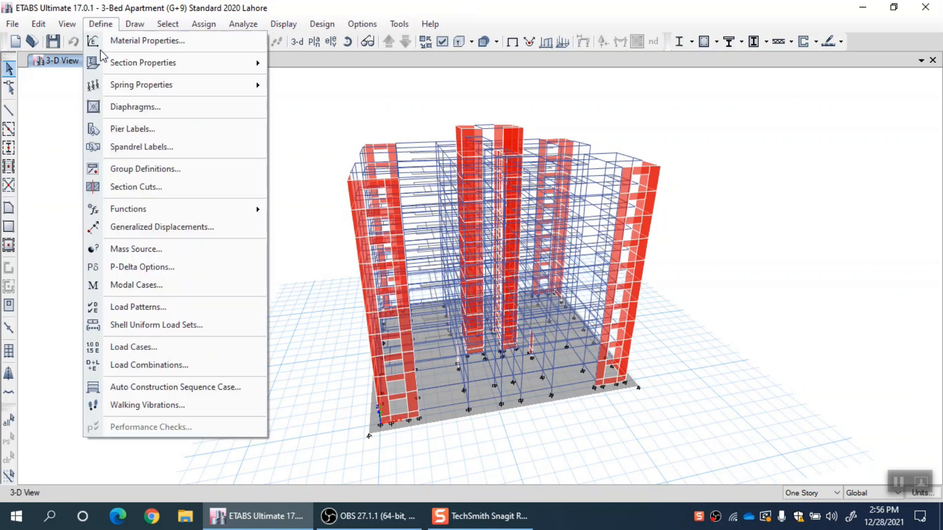
{"action": "mouse_move", "coordinate": [153, 72]}
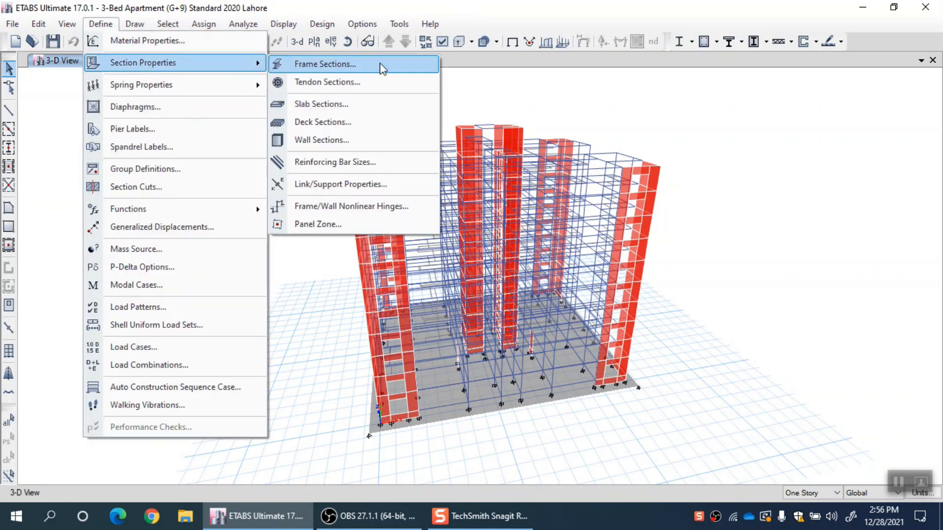
{"action": "left_click", "coordinate": [346, 65]}
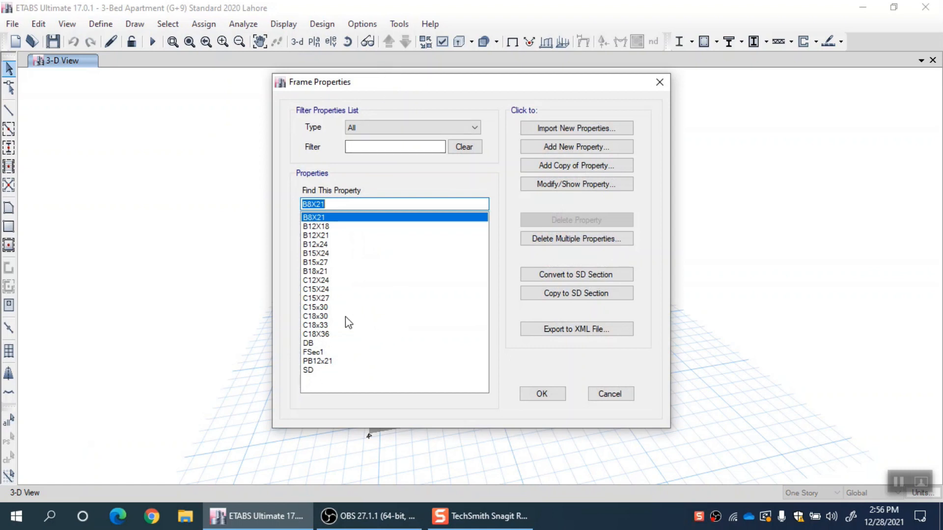
{"action": "left_click", "coordinate": [575, 149]}
{"action": "left_click", "coordinate": [256, 240]}
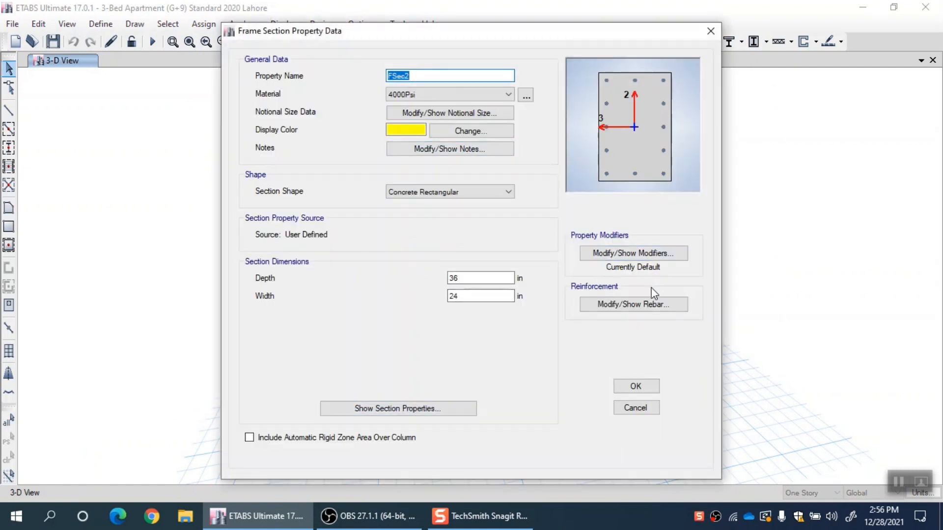
{"action": "left_click", "coordinate": [642, 303]}
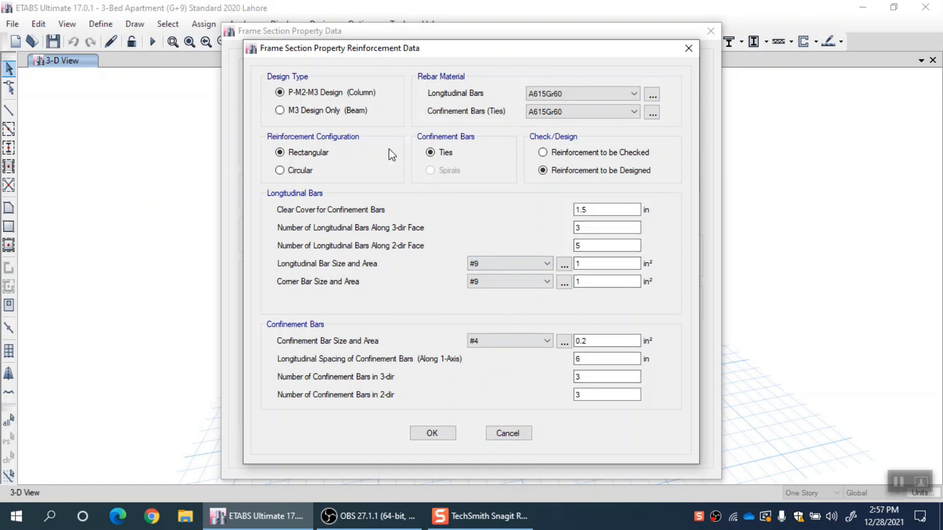
Compare the checked and designed reinforcement options and the column and beam design types, and discard the new section
{"action": "left_click_drag", "start_coordinate": [335, 53], "coordinate": [328, 55]}
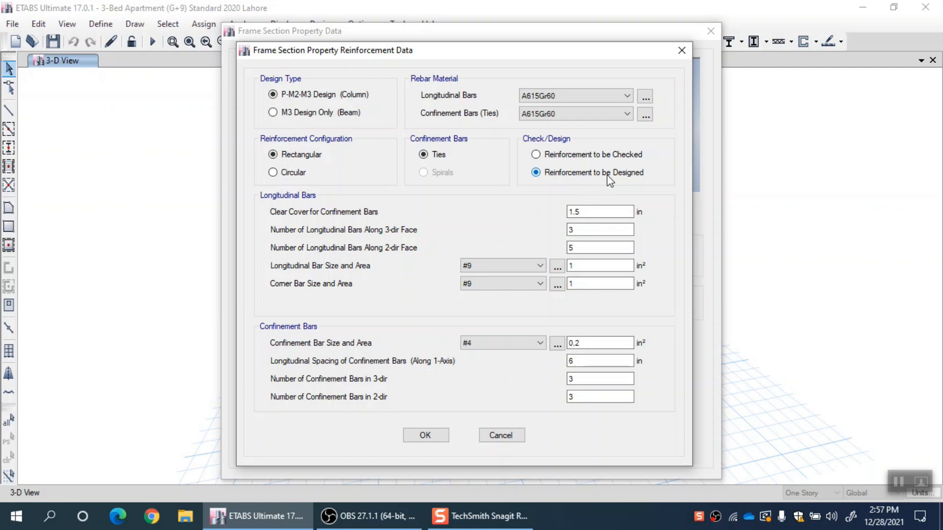
{"action": "left_click", "coordinate": [621, 157]}
{"action": "left_click", "coordinate": [597, 172]}
{"action": "left_click", "coordinate": [344, 114]}
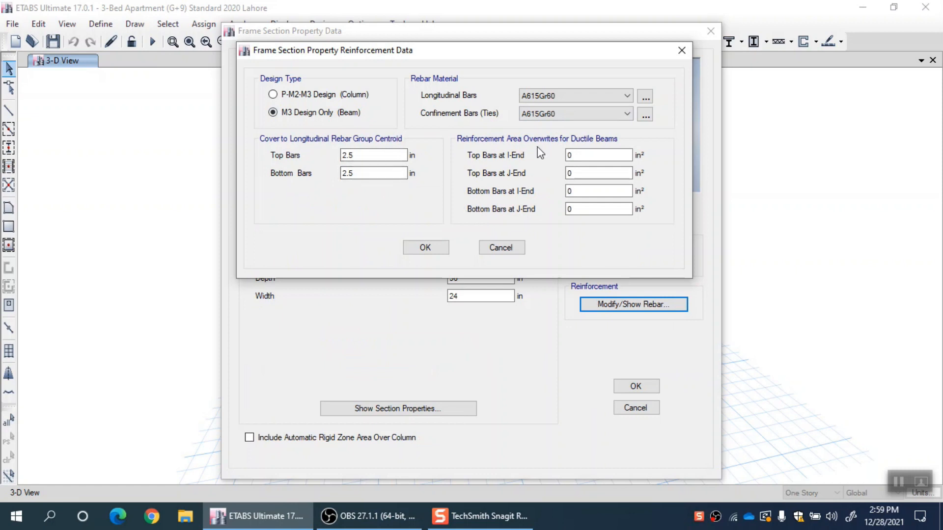
{"action": "left_click", "coordinate": [356, 96]}
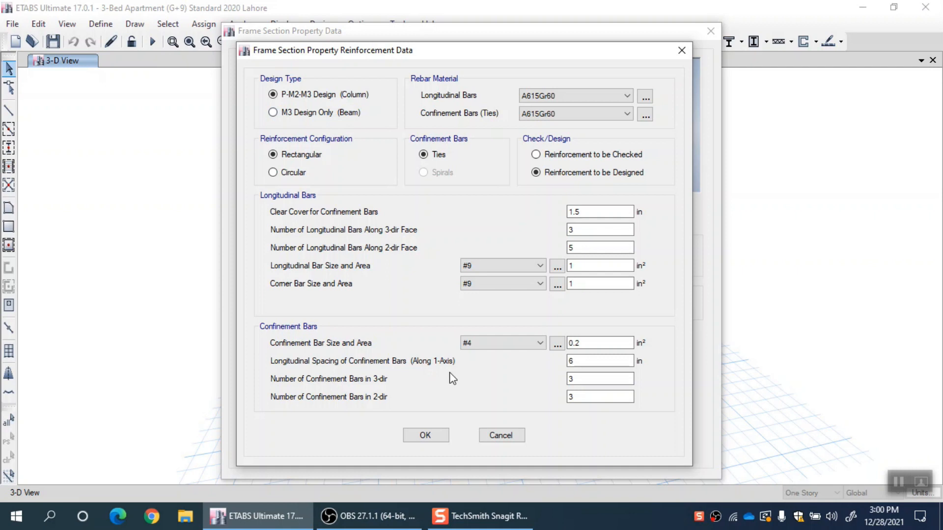
{"action": "left_click", "coordinate": [499, 428]}
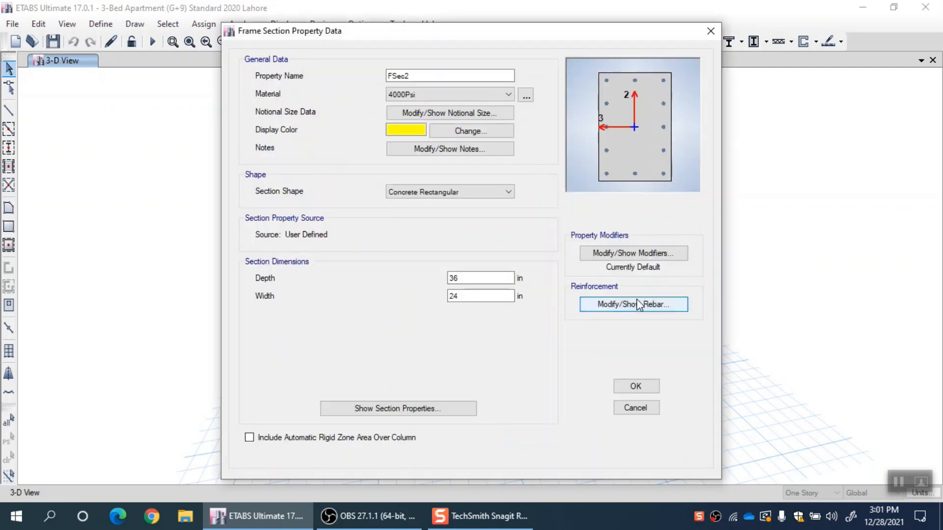
{"action": "left_click_drag", "start_coordinate": [293, 32], "coordinate": [252, 30]}
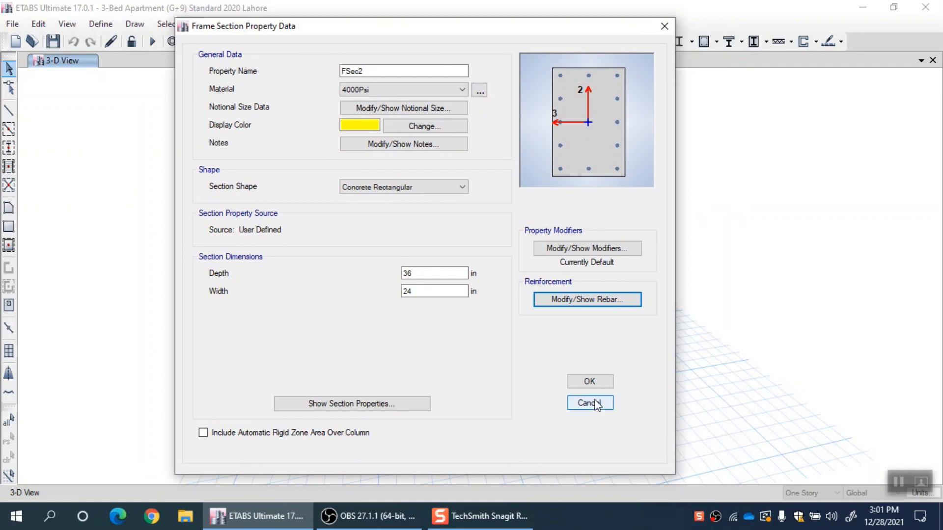
{"action": "left_click", "coordinate": [577, 403]}
Add another concrete rectangular frame property and bring up its reinforcement settings
{"action": "left_click_drag", "start_coordinate": [355, 85], "coordinate": [369, 85]}
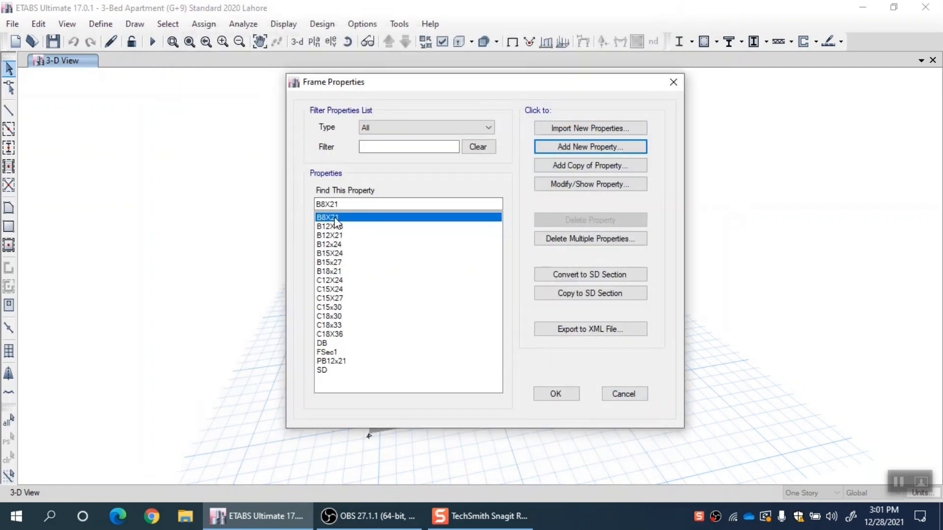
{"action": "left_click", "coordinate": [610, 151]}
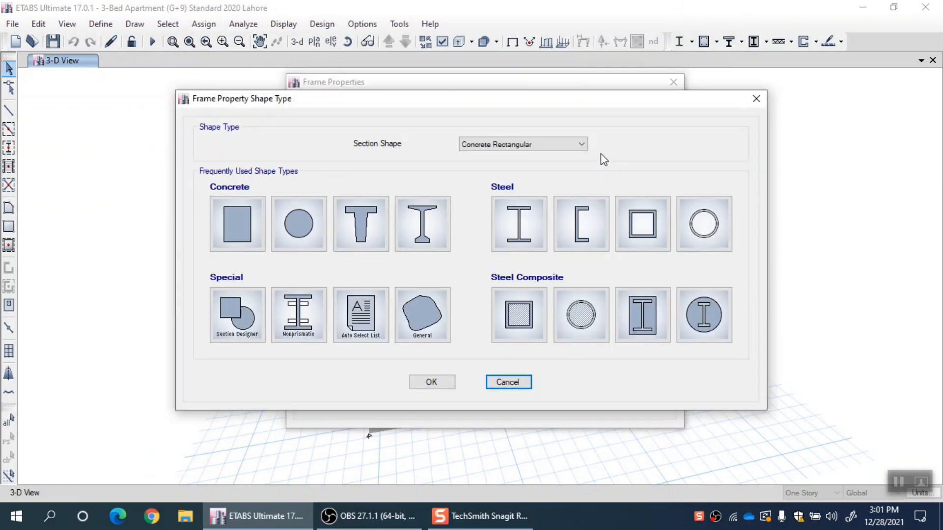
{"action": "left_click", "coordinate": [256, 242]}
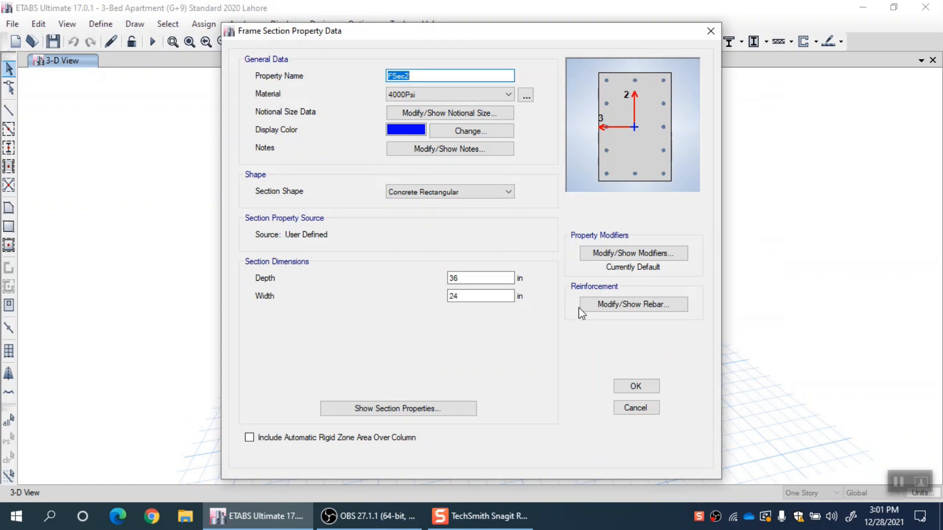
{"action": "left_click", "coordinate": [651, 306]}
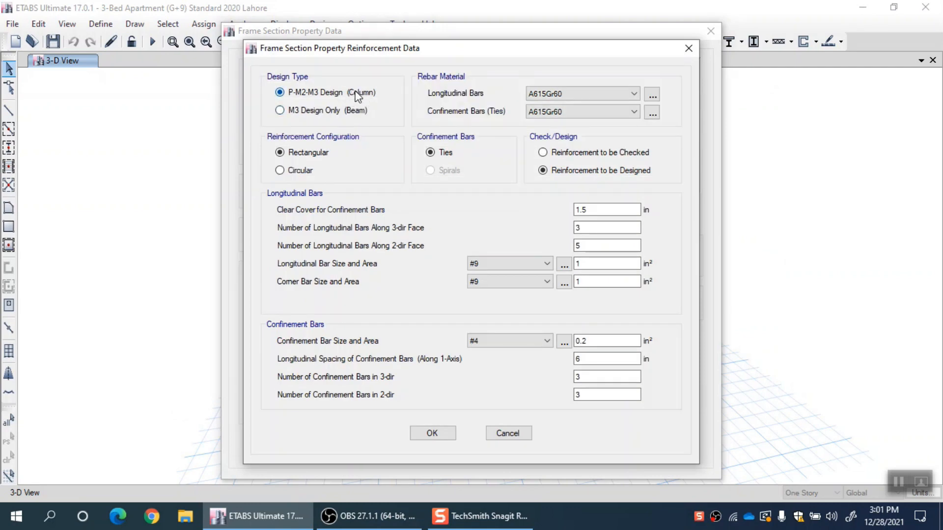
Examine the M3 beam design type's rebar covers and end reinforcement area overwrites, and leave without saving
{"action": "left_click", "coordinate": [349, 111]}
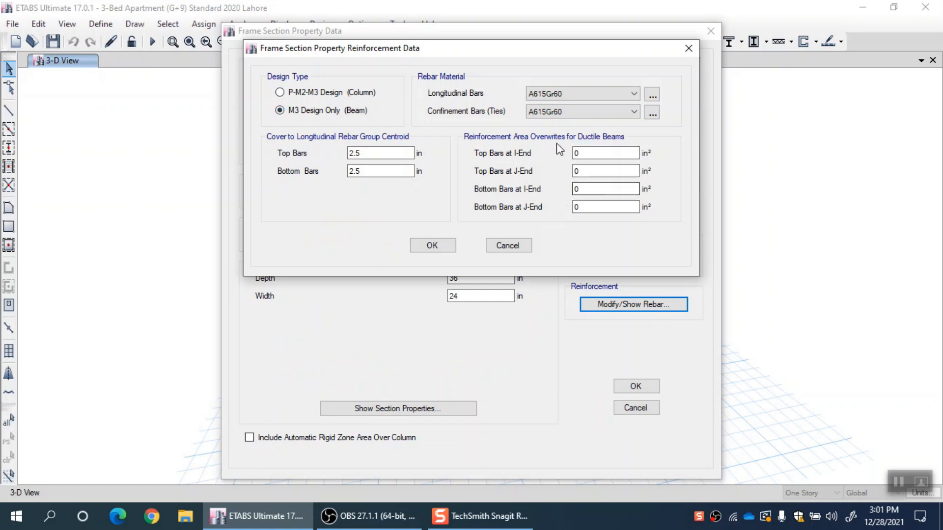
{"action": "left_click", "coordinate": [582, 171]}
{"action": "left_click", "coordinate": [577, 189]}
{"action": "left_click", "coordinate": [501, 246]}
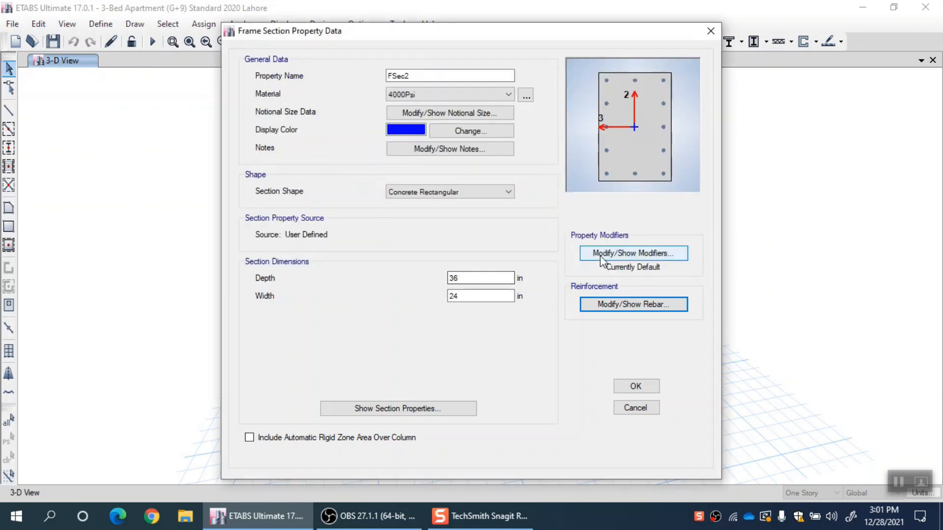
Review the new section's analysis stiffness modifiers from cross-section area through shear areas and torsion to both moments of inertia
{"action": "left_click", "coordinate": [643, 254]}
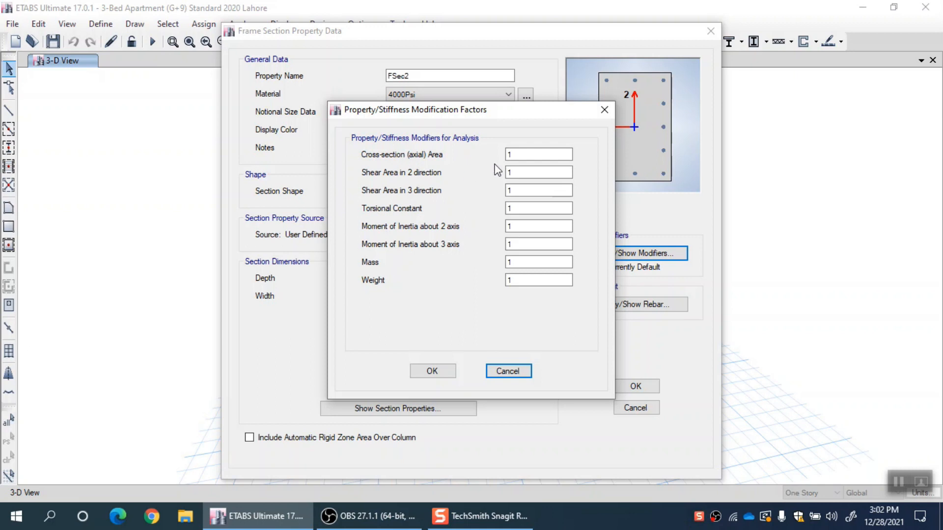
{"action": "double_click", "coordinate": [516, 154]}
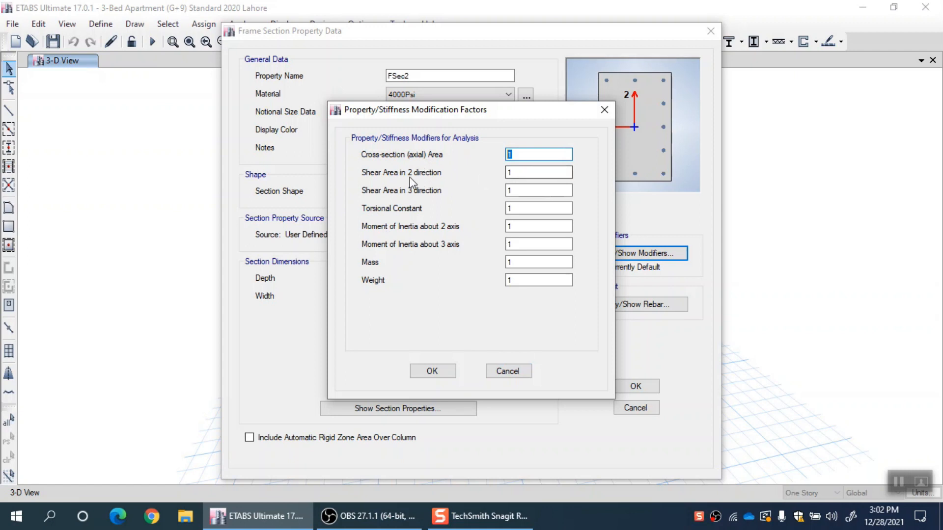
{"action": "key", "text": "Tab"}
{"action": "key", "text": "Tab"}
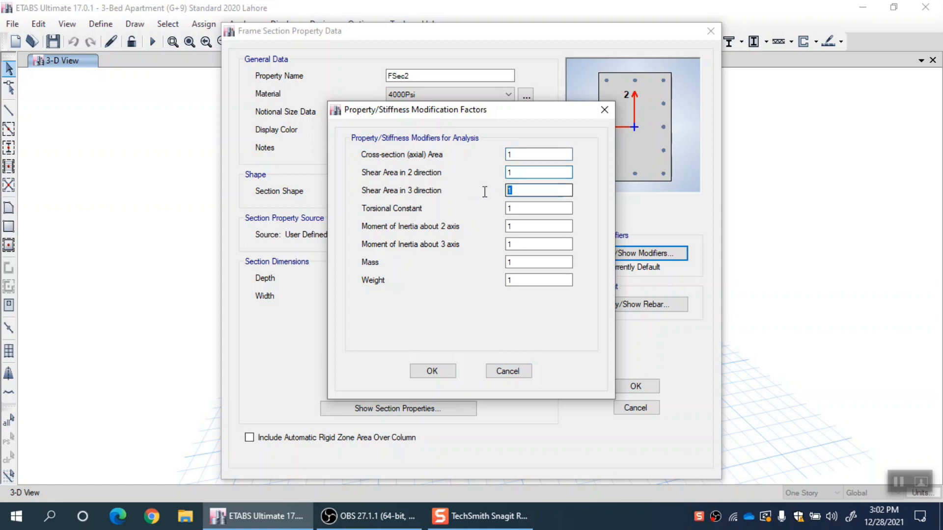
{"action": "key", "text": "Tab"}
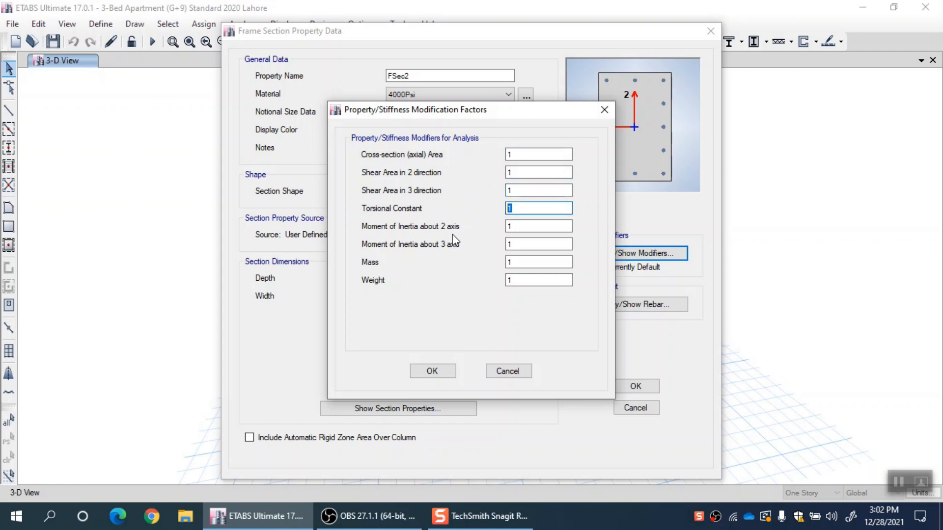
{"action": "key", "text": "Tab"}
{"action": "key", "text": "Tab"}
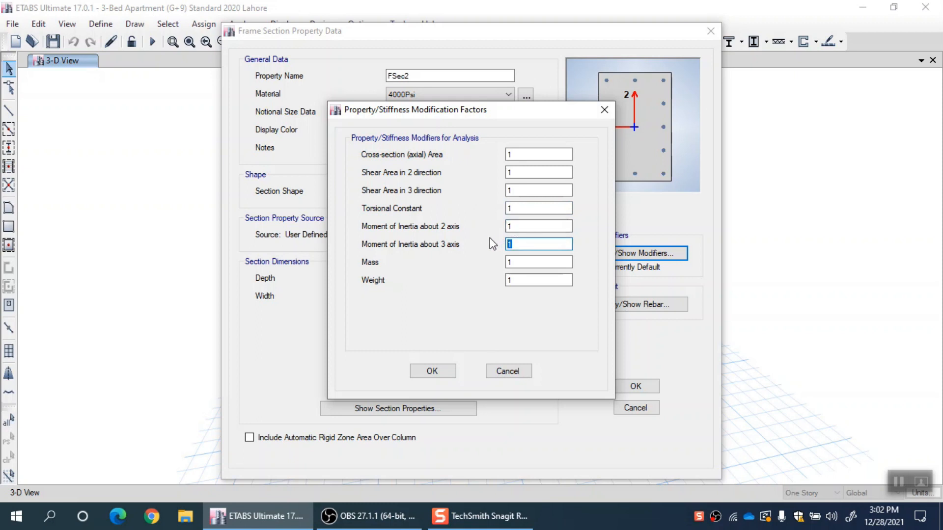
{"action": "left_click_drag", "start_coordinate": [521, 228], "coordinate": [483, 245]}
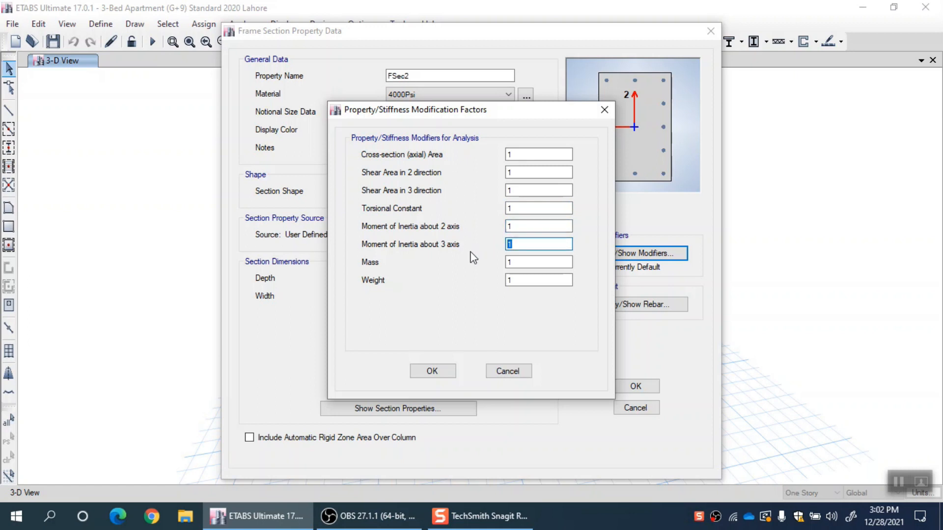